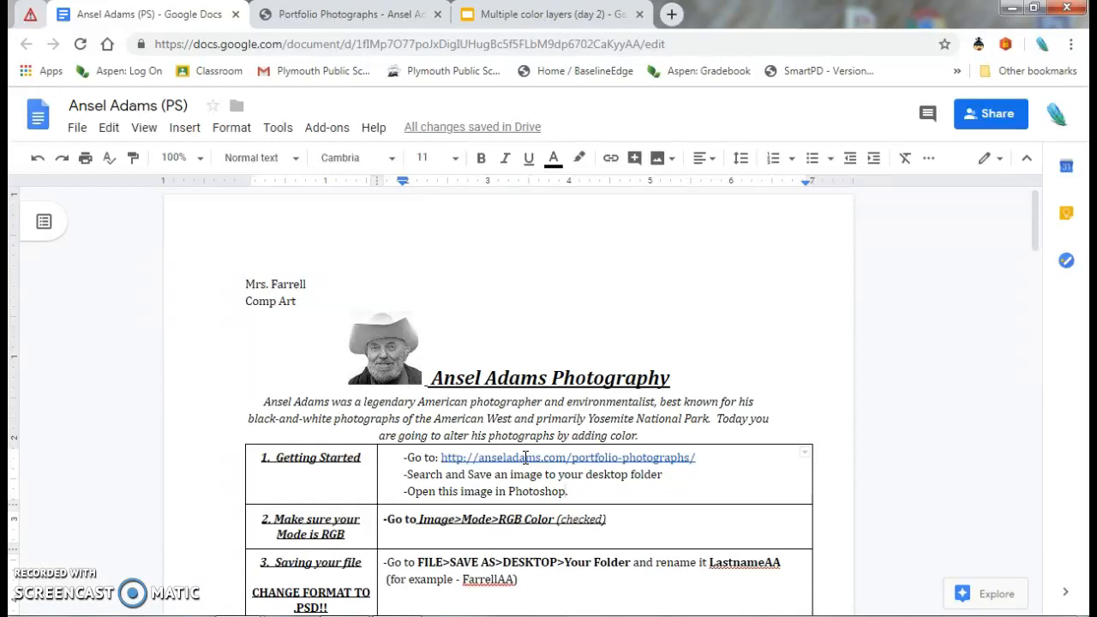
Follow the Getting Started link to the Ansel Adams portfolio page and open the Portfolio Three – Yosemite Valley collection
click(526, 457)
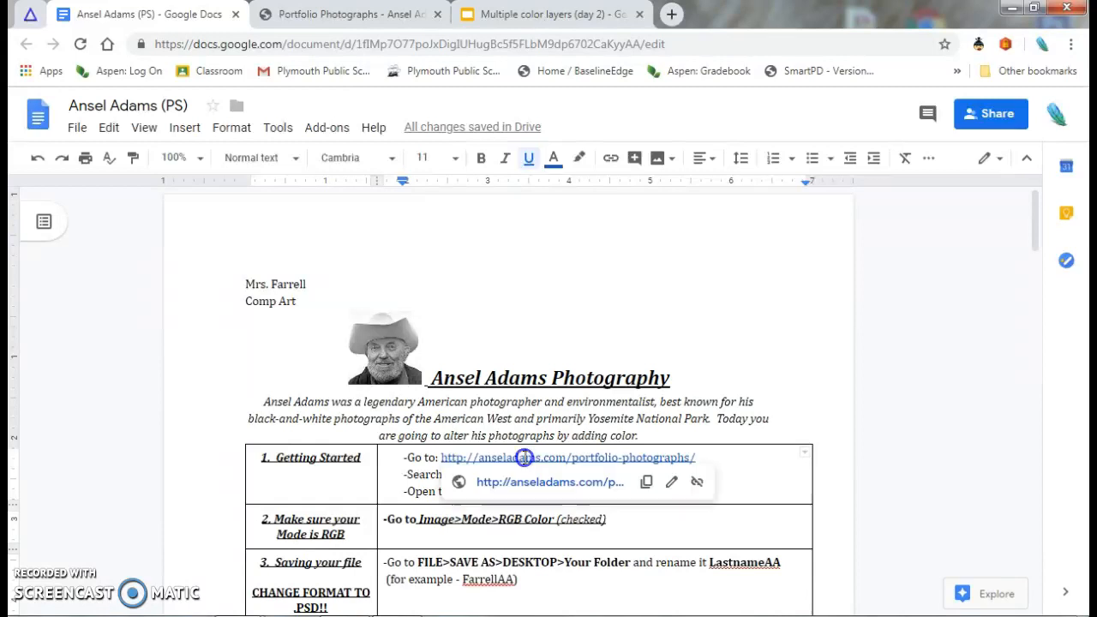
click(533, 485)
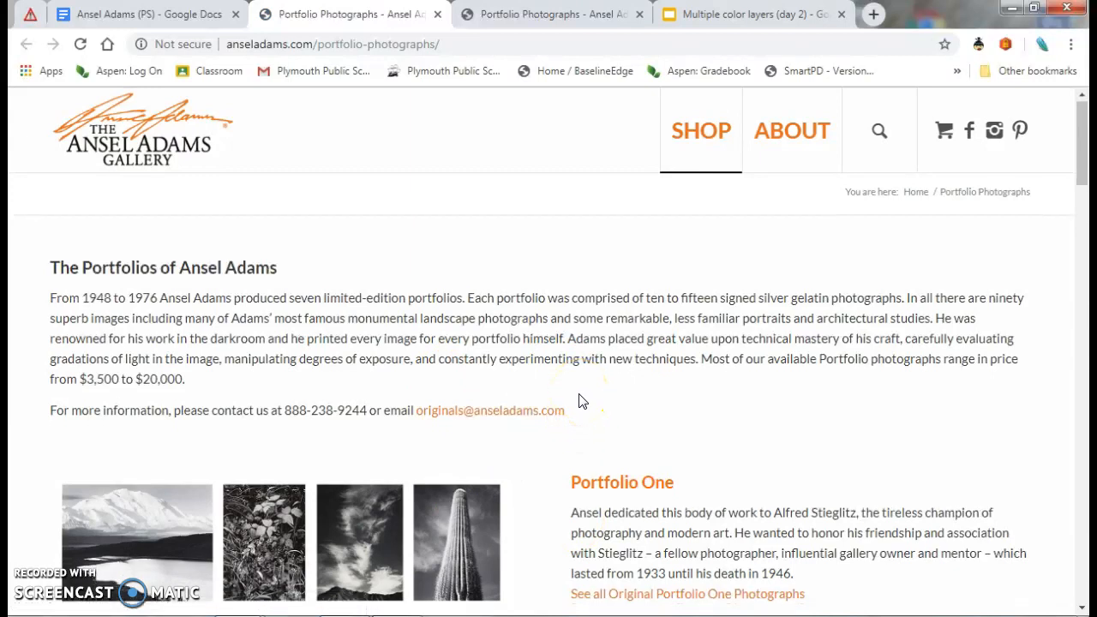
scroll(580, 400, down, 2)
scroll(582, 401, down, 1)
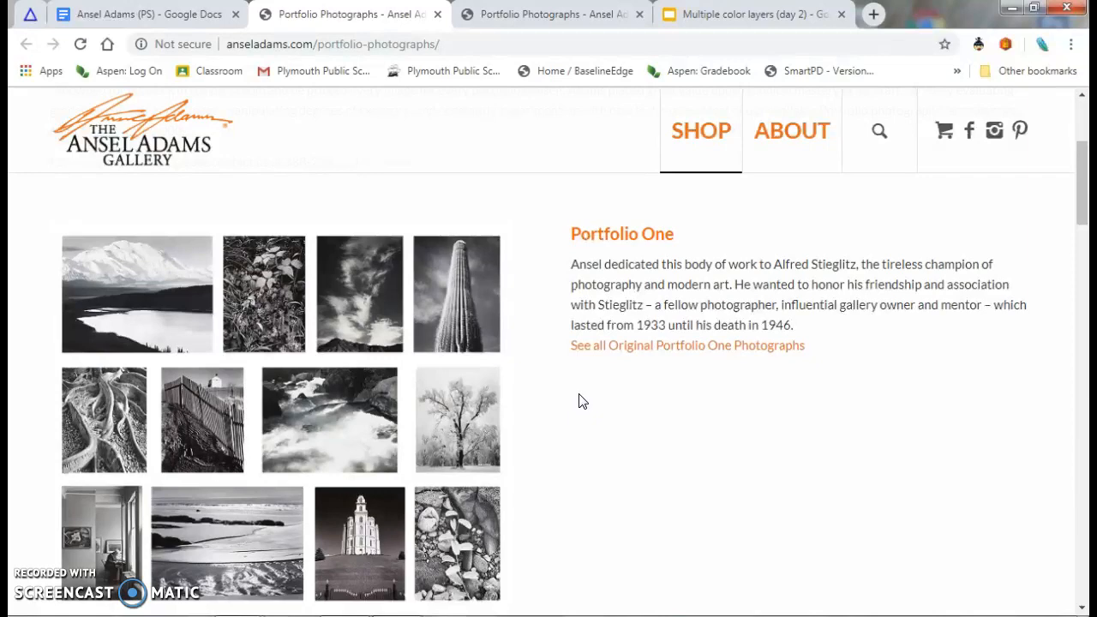
scroll(525, 388, down, 2)
scroll(528, 390, down, 2)
scroll(528, 390, down, 4)
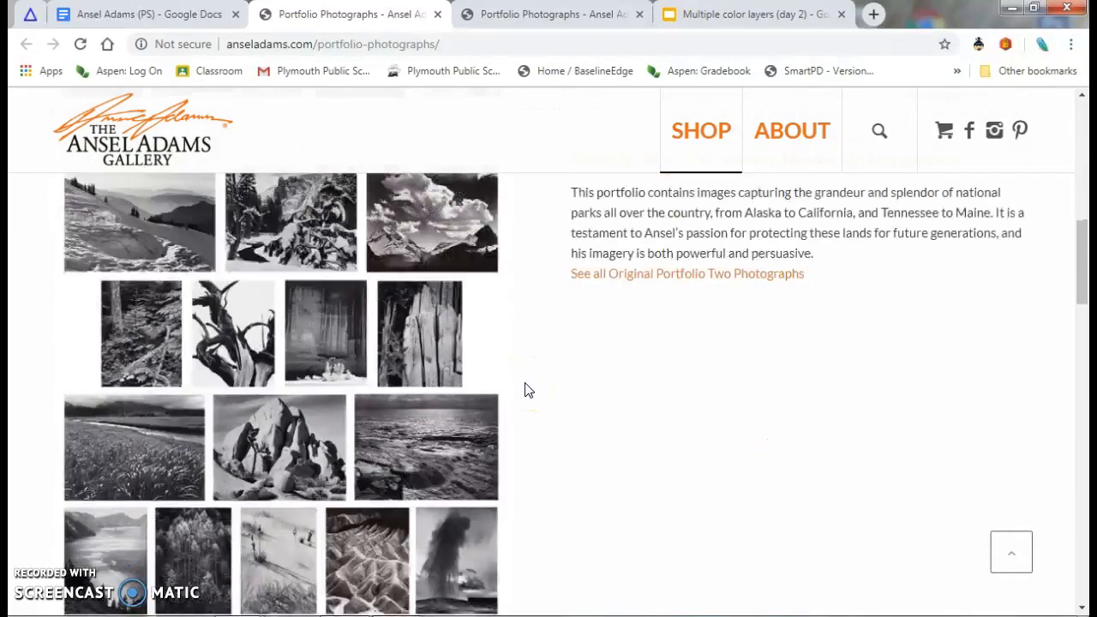
scroll(528, 390, down, 5)
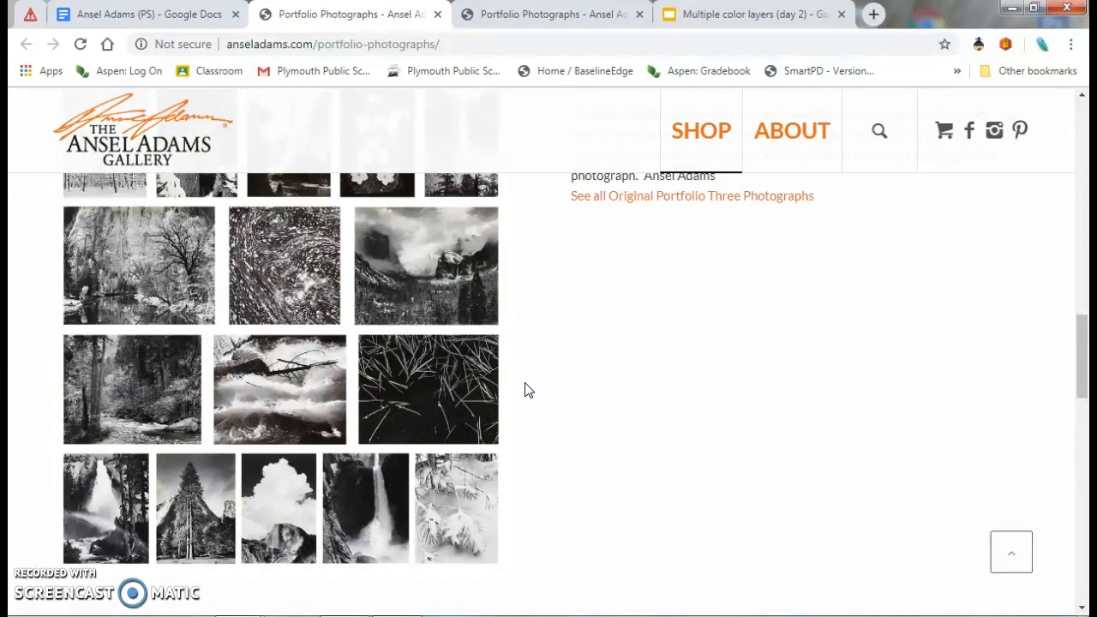
scroll(528, 390, up, 2)
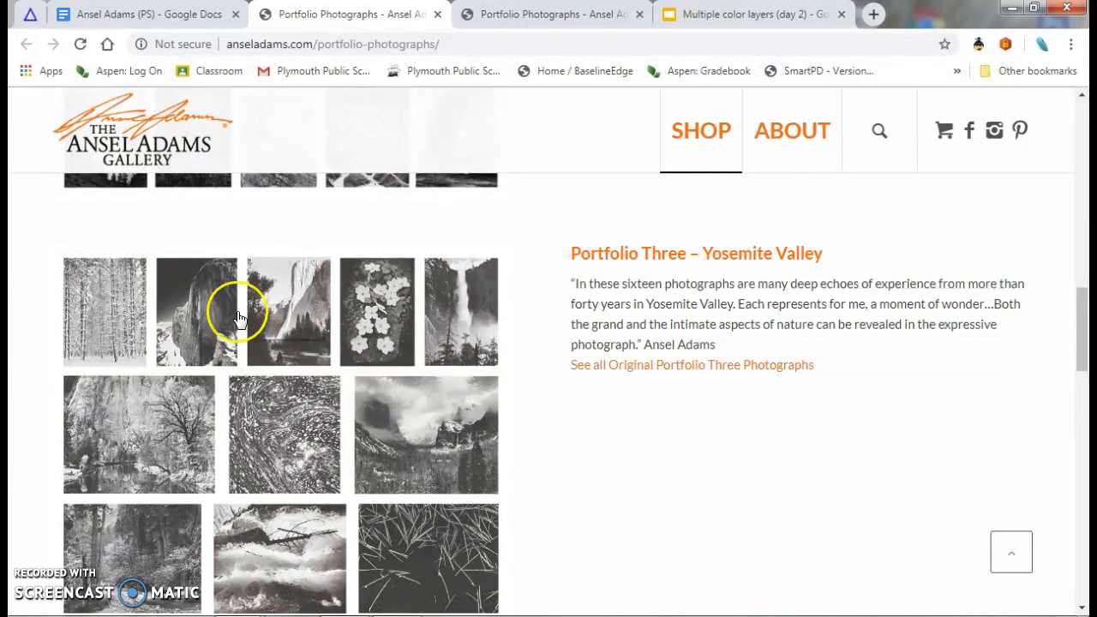
click(288, 296)
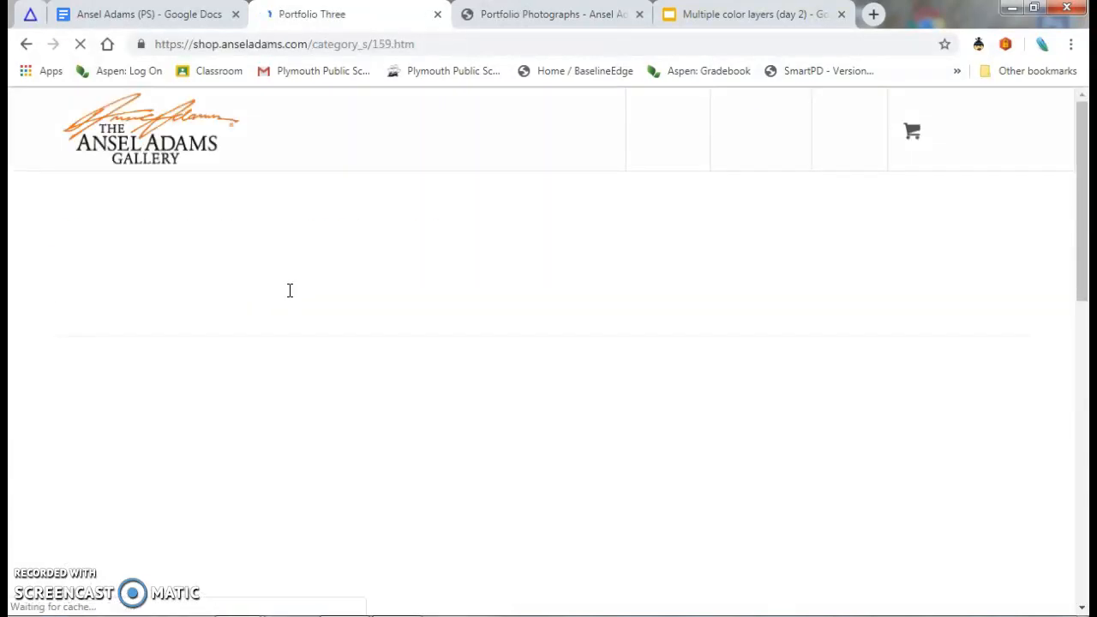
Find the El Capitan, Sunrise photograph in the collection and open its page
scroll(352, 360, down, 2)
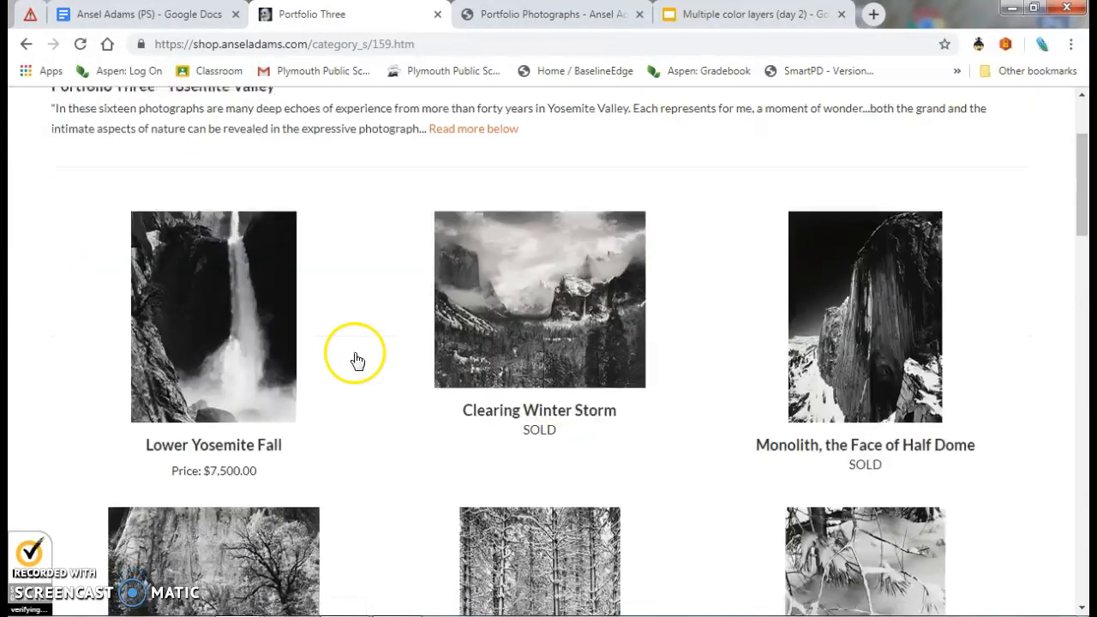
scroll(356, 360, down, 2)
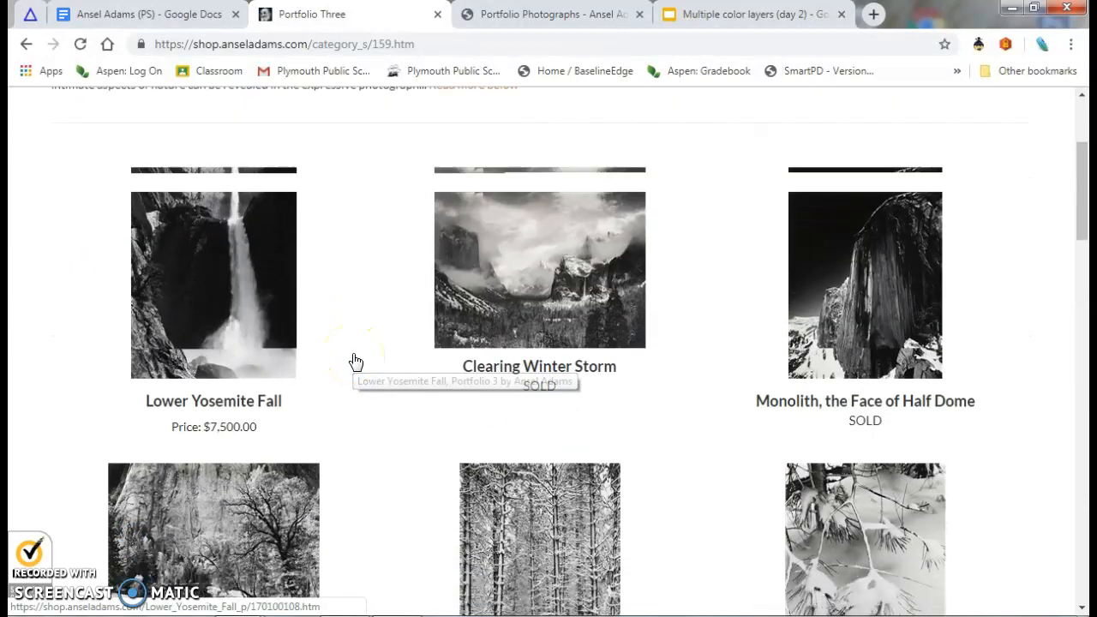
scroll(355, 362, down, 4)
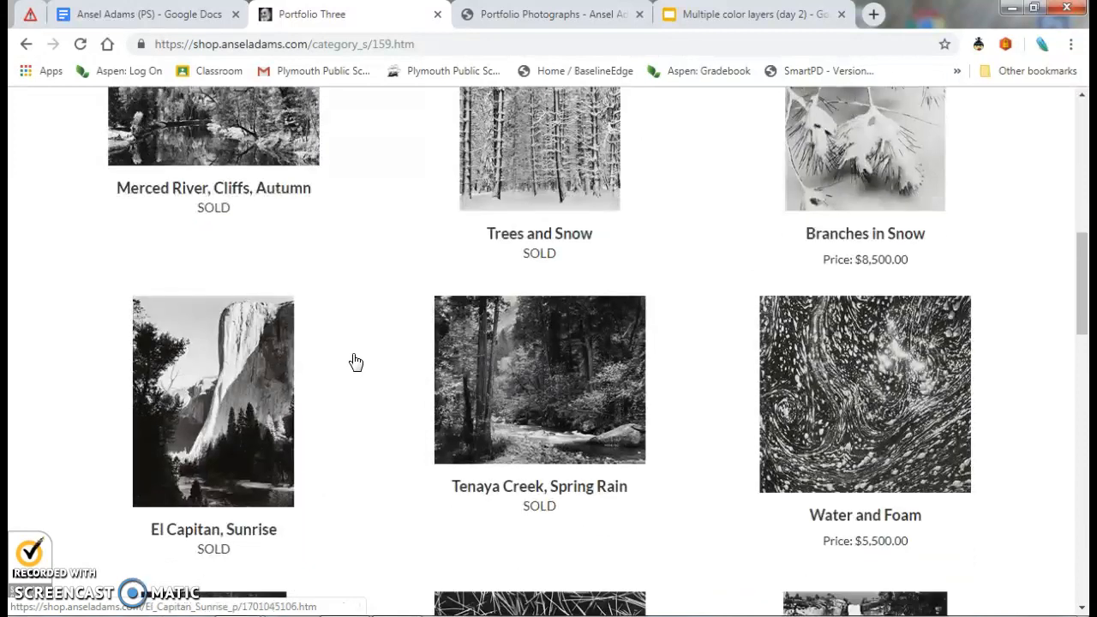
click(210, 356)
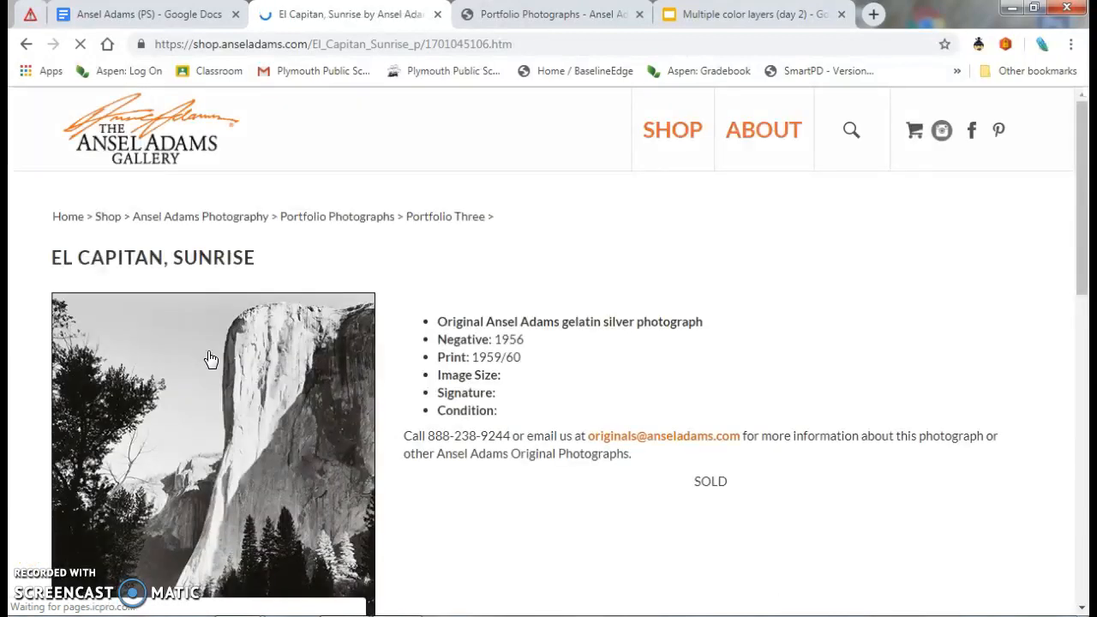
Save the El Capitan image as a JPEG in the personal folder, named with the last name followed by AA
right_click(208, 355)
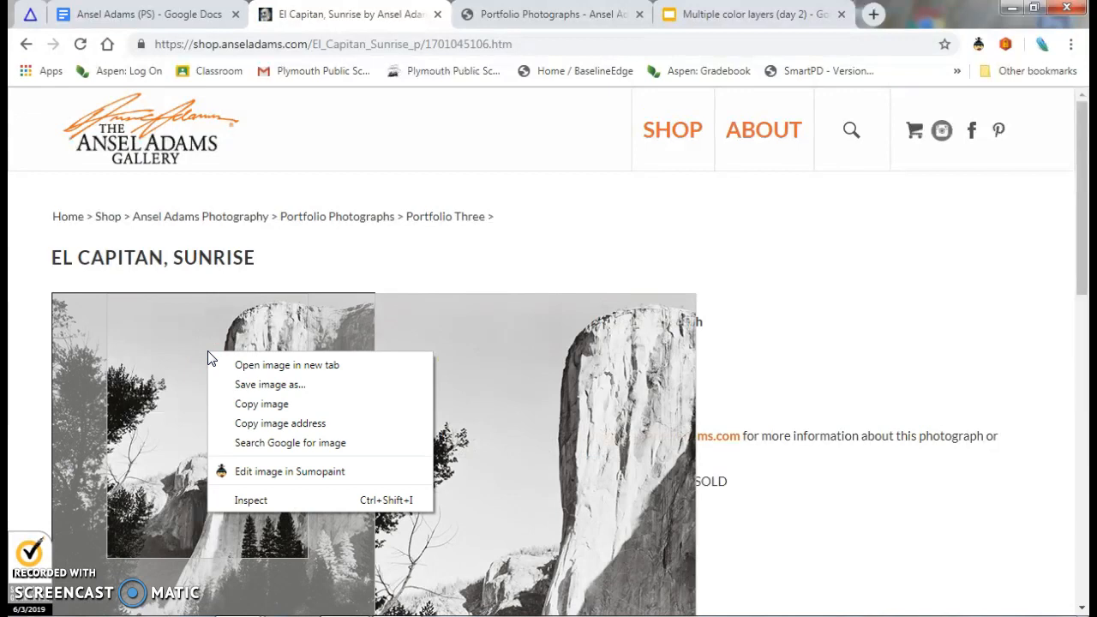
click(239, 383)
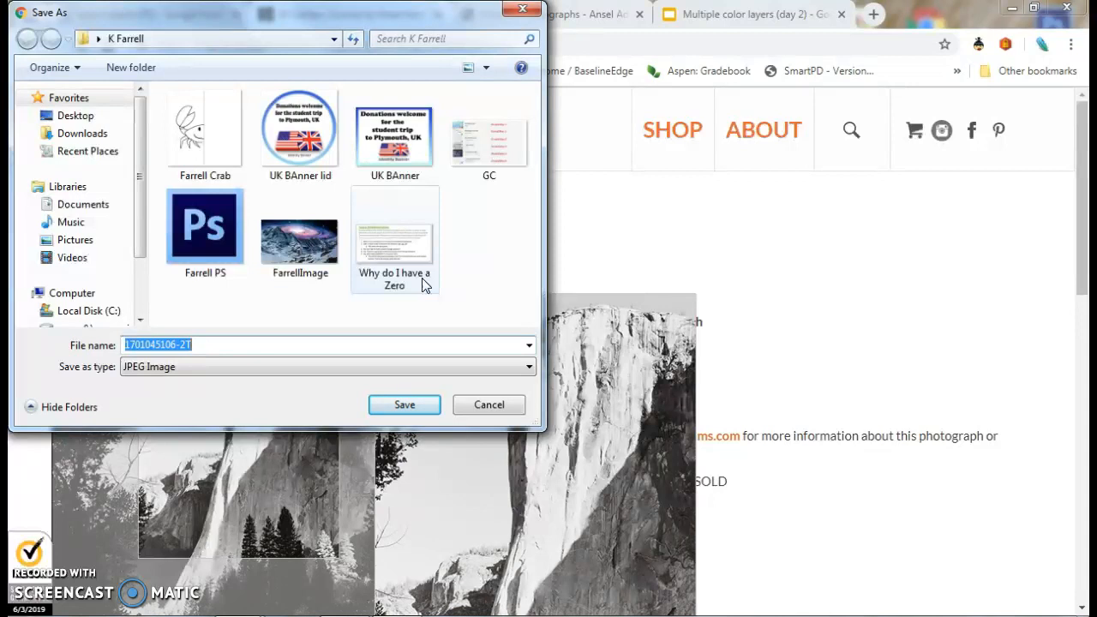
text(Farr)
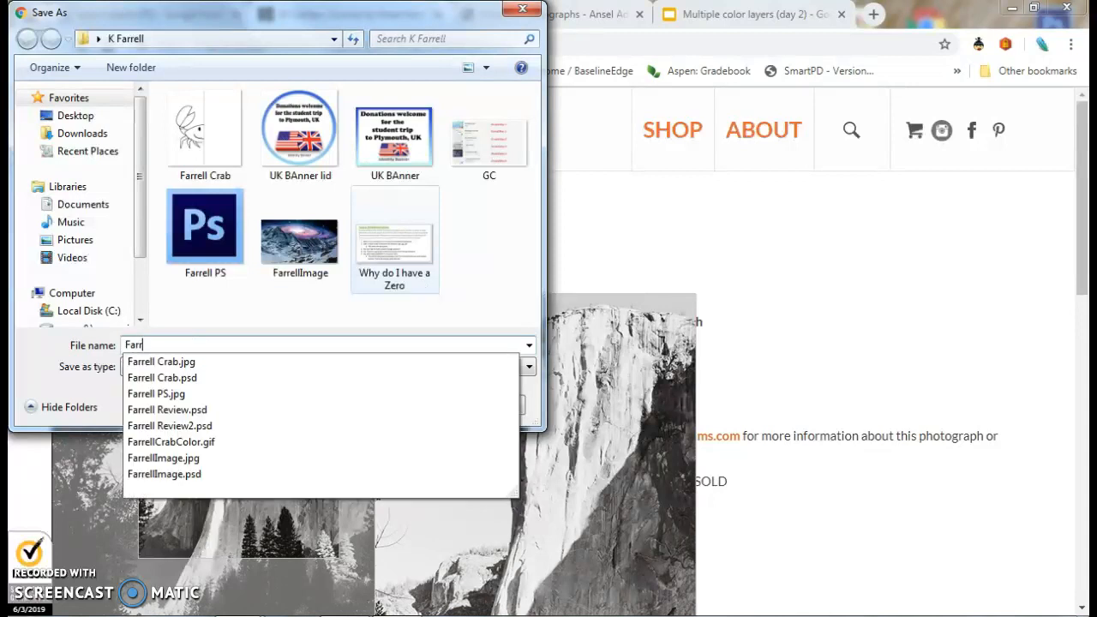
text(ellAA)
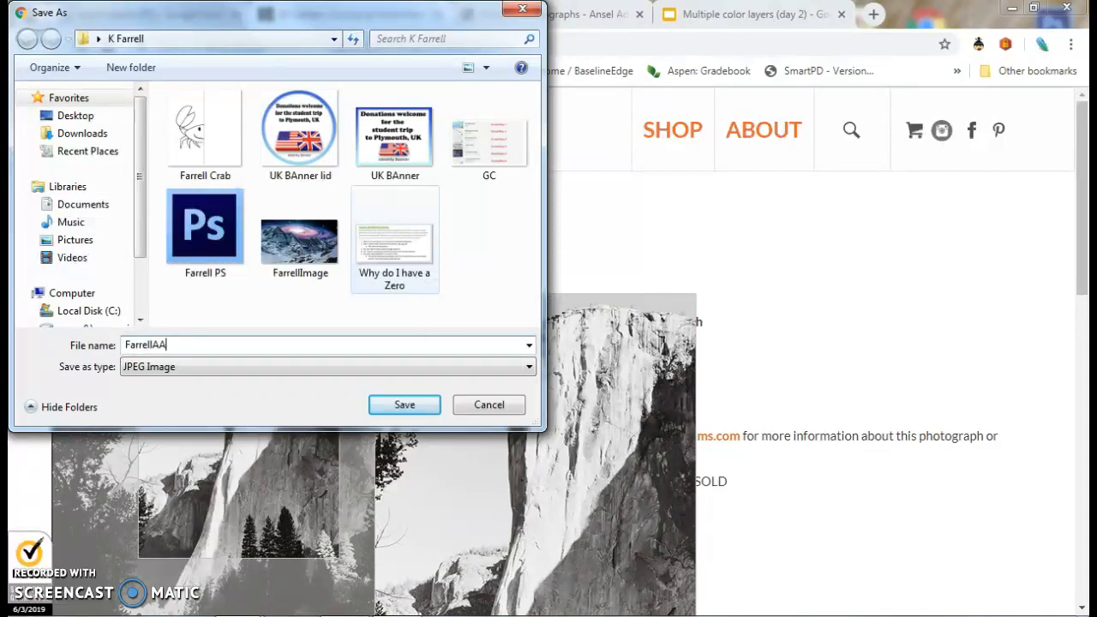
click(392, 405)
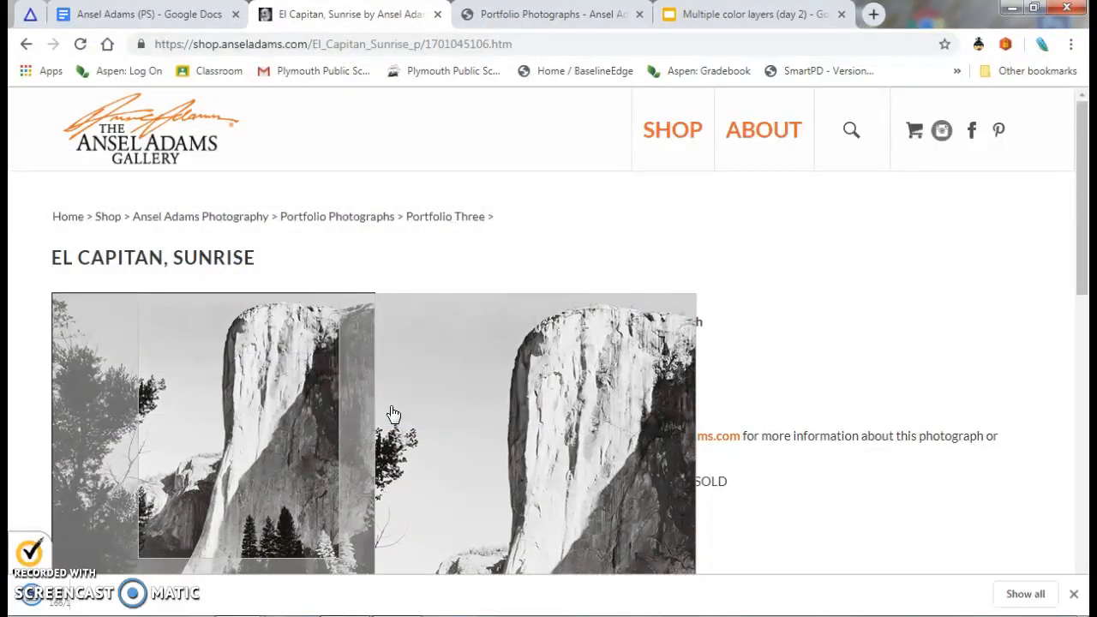
Open the downloaded El Capitan image in Photoshop
click(86, 599)
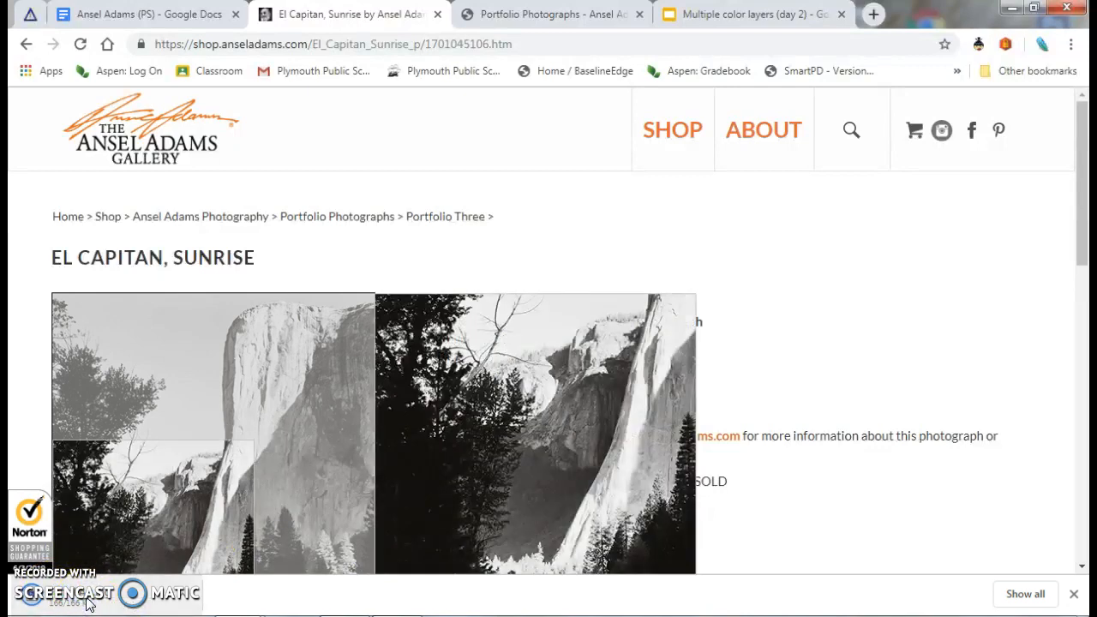
click(99, 600)
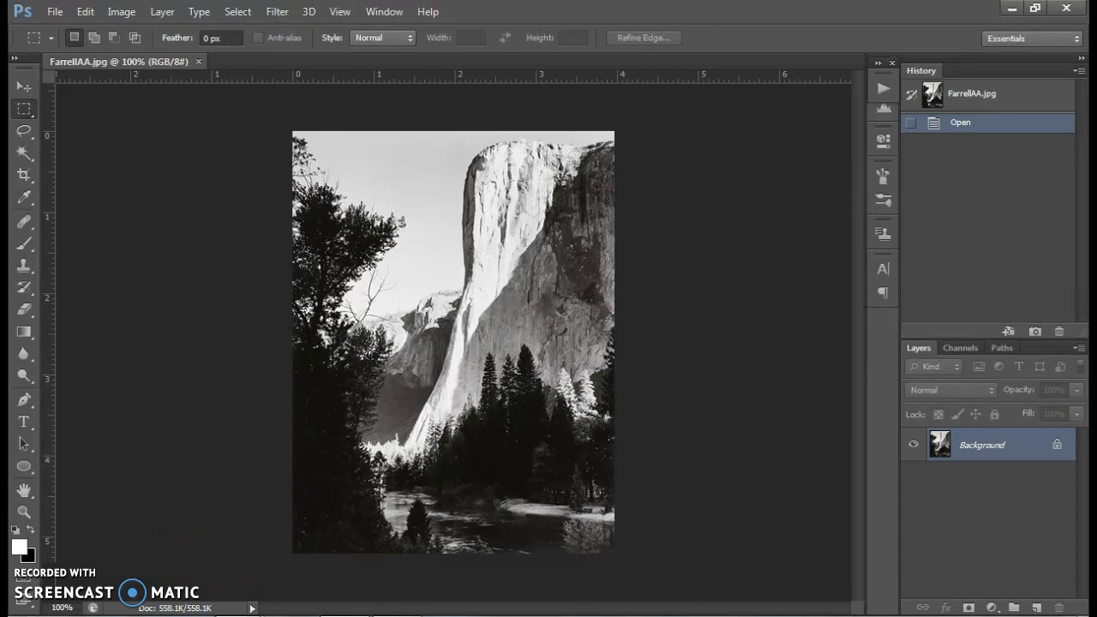
Read the RGB mode instruction in the Ansel Adams (PS) Google Doc and check the image's color mode in Photoshop
mouse_move(249, 613)
click(289, 568)
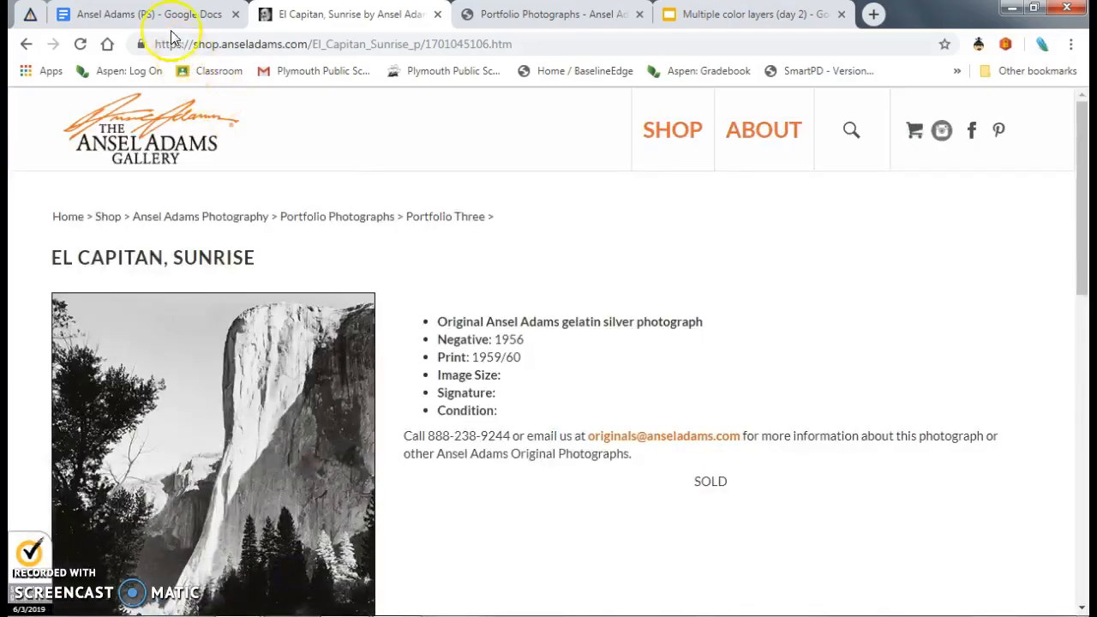
click(150, 15)
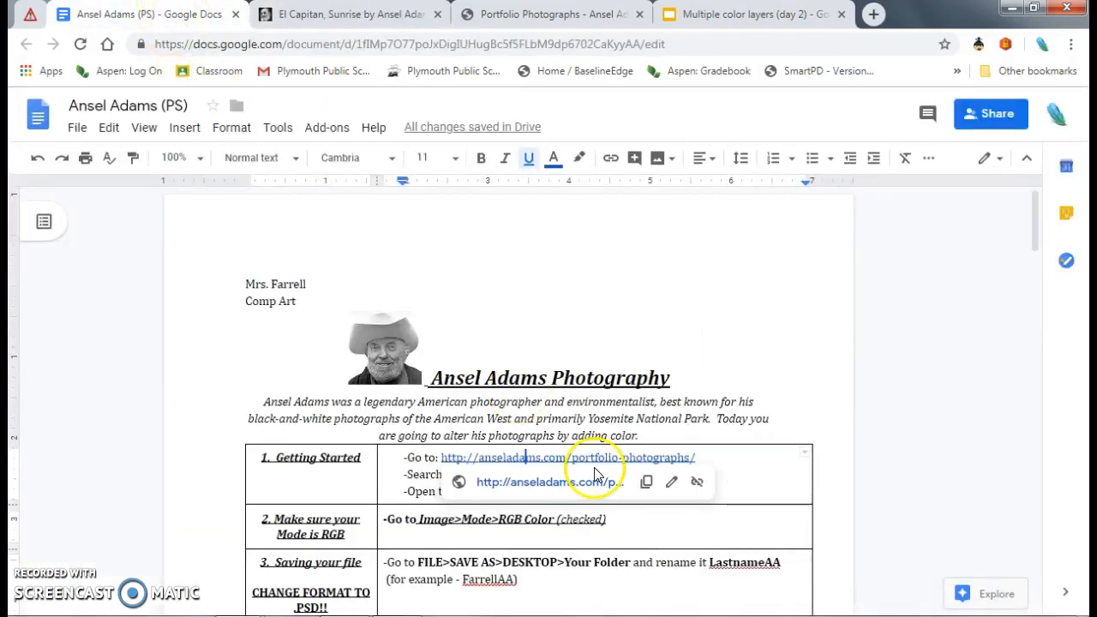
click(387, 490)
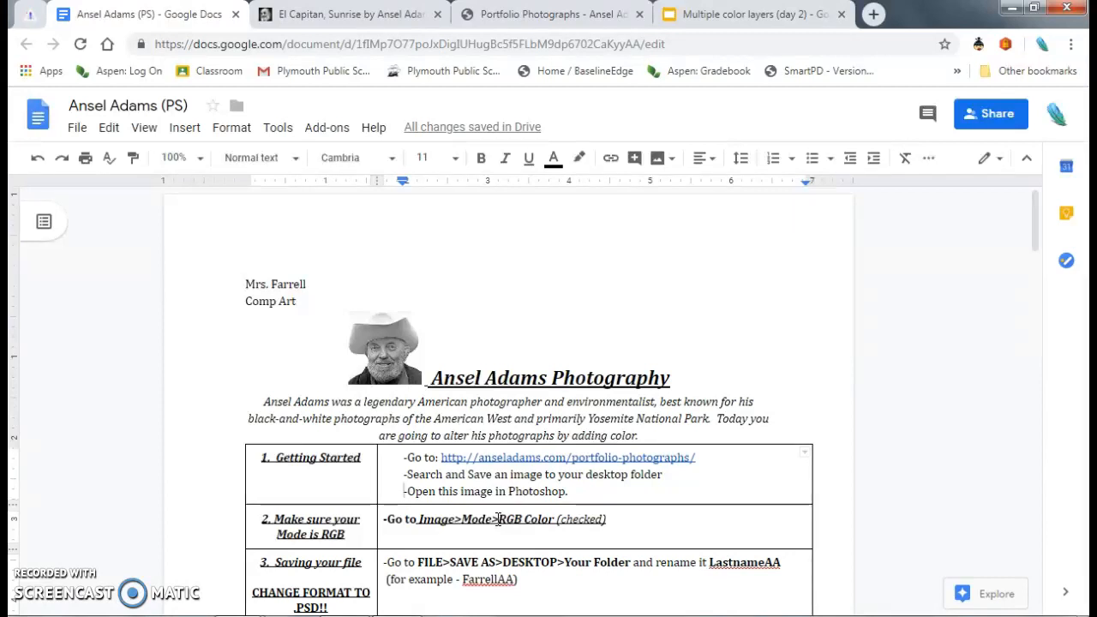
click(519, 521)
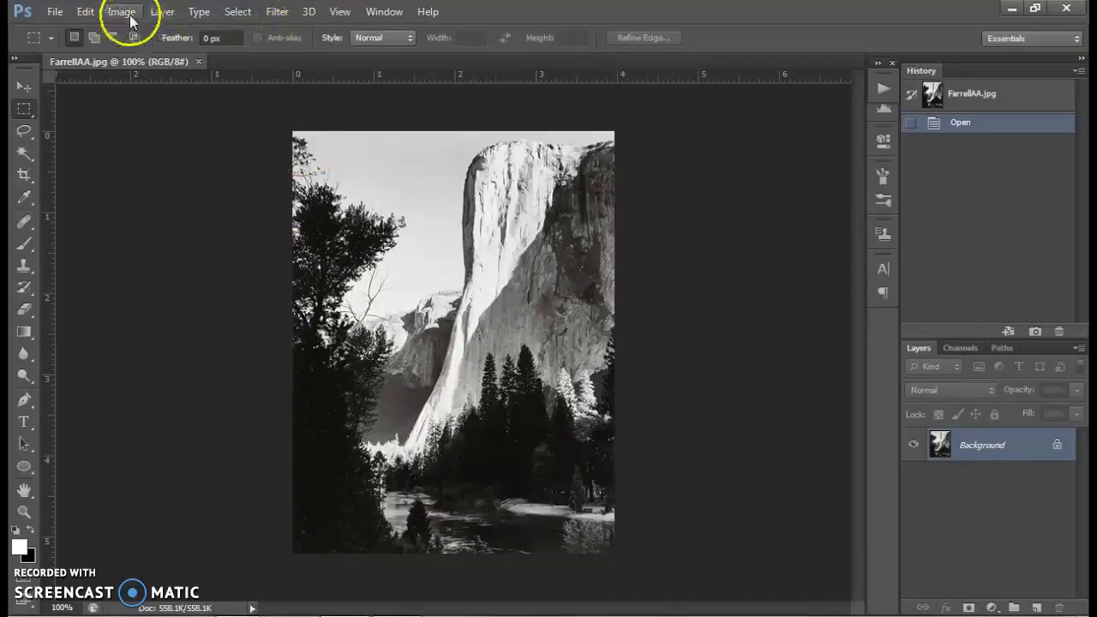
click(124, 13)
mouse_move(137, 31)
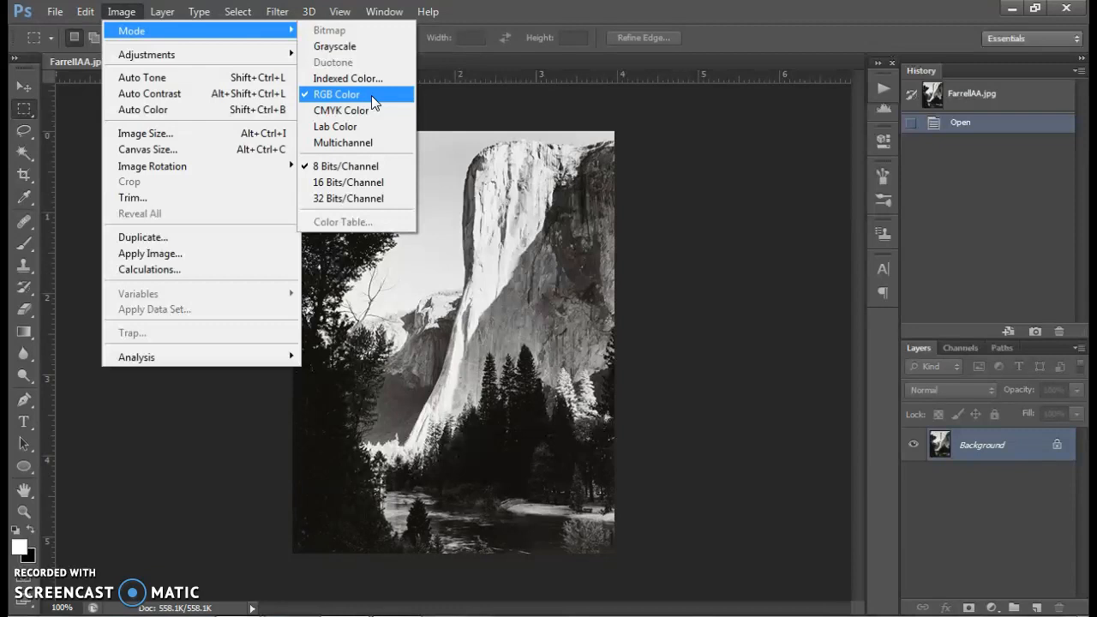
click(477, 111)
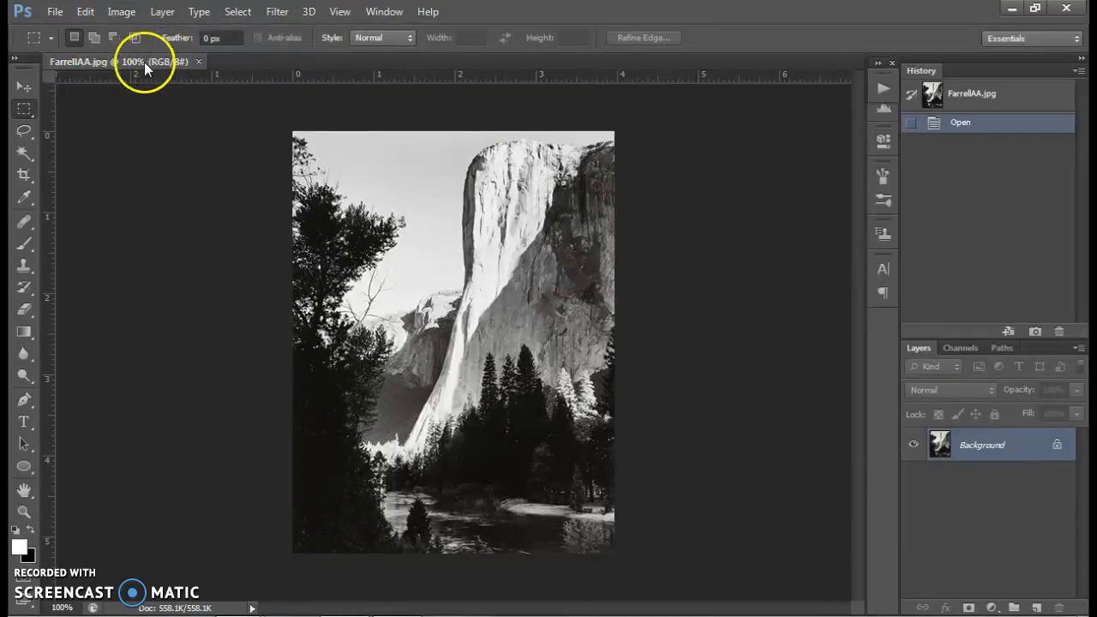
Review the saving instructions in the Google Doc, and in Photoshop save the image in PSD format under the same name and folder
mouse_move(257, 610)
click(294, 584)
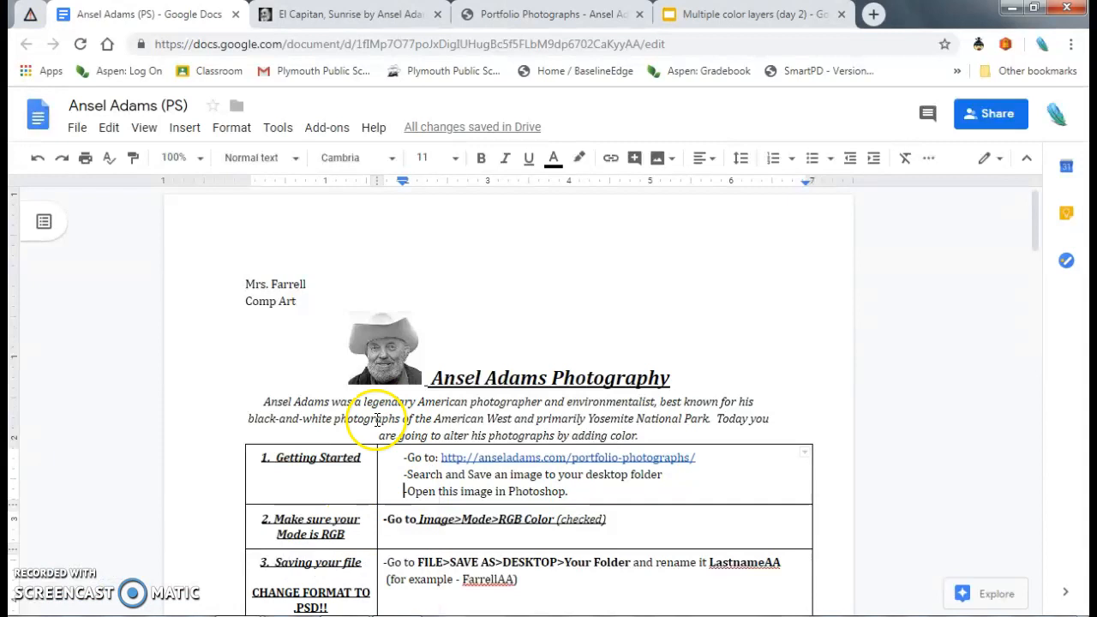
scroll(368, 424, down, 1)
scroll(377, 419, down, 1)
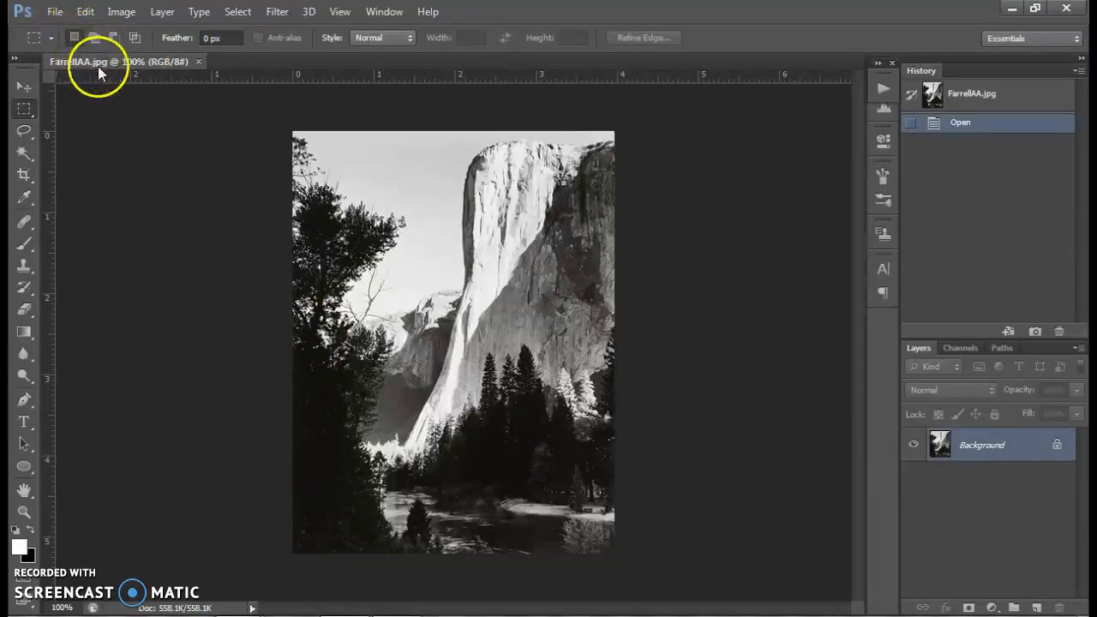
click(54, 11)
click(75, 215)
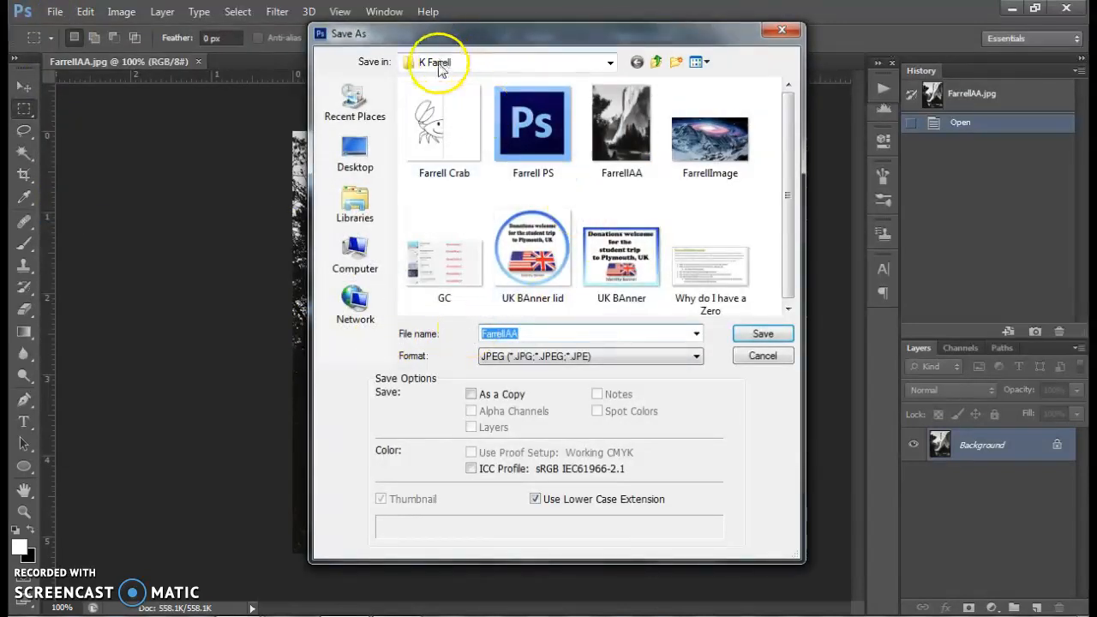
click(539, 356)
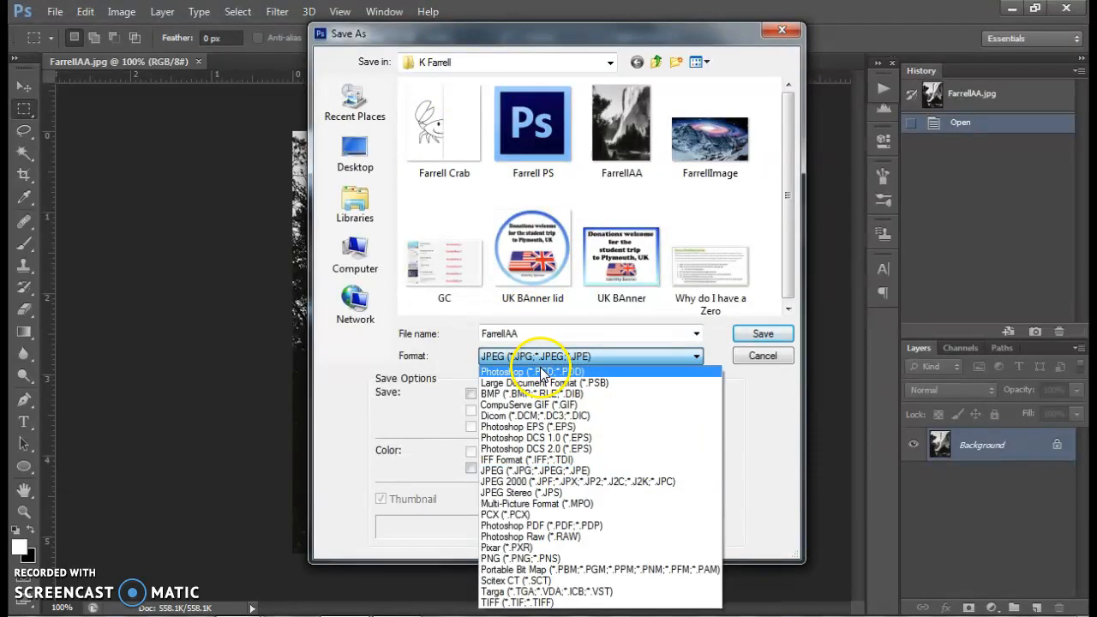
click(542, 374)
click(763, 334)
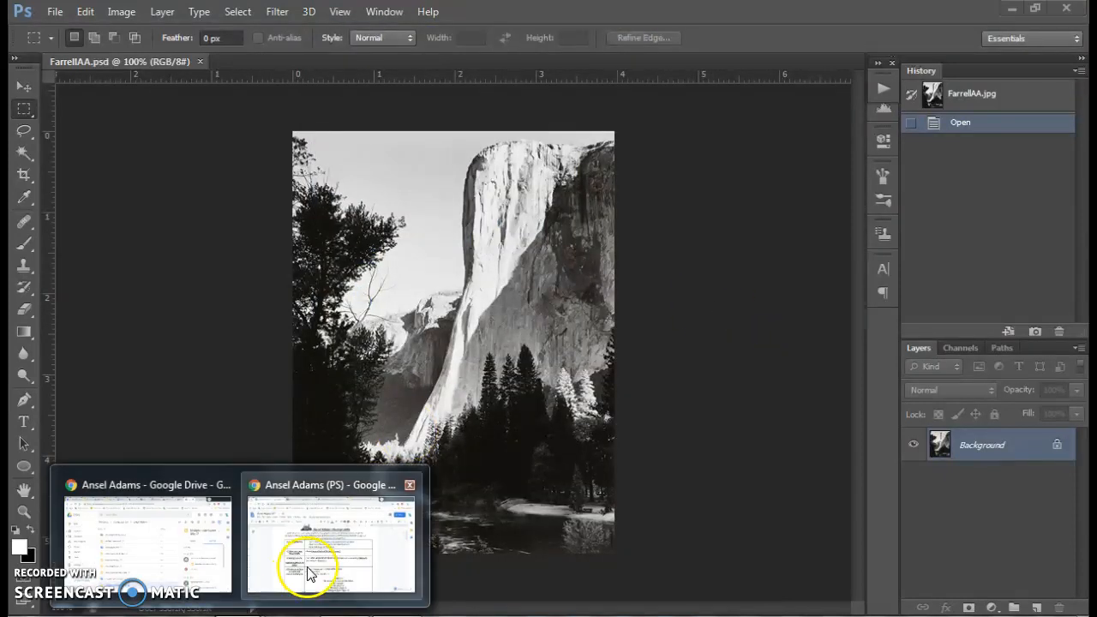
Consult the layer instructions in the Google Doc and create a new layer named sky in Photoshop
click(304, 561)
scroll(486, 471, down, 1)
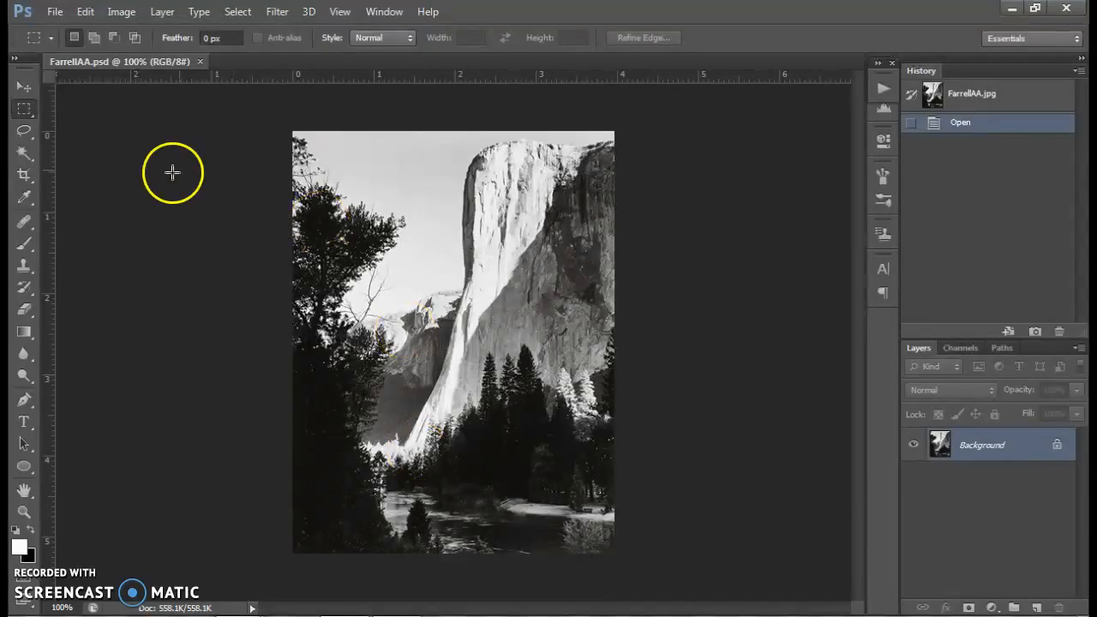
click(160, 11)
mouse_move(165, 33)
click(367, 31)
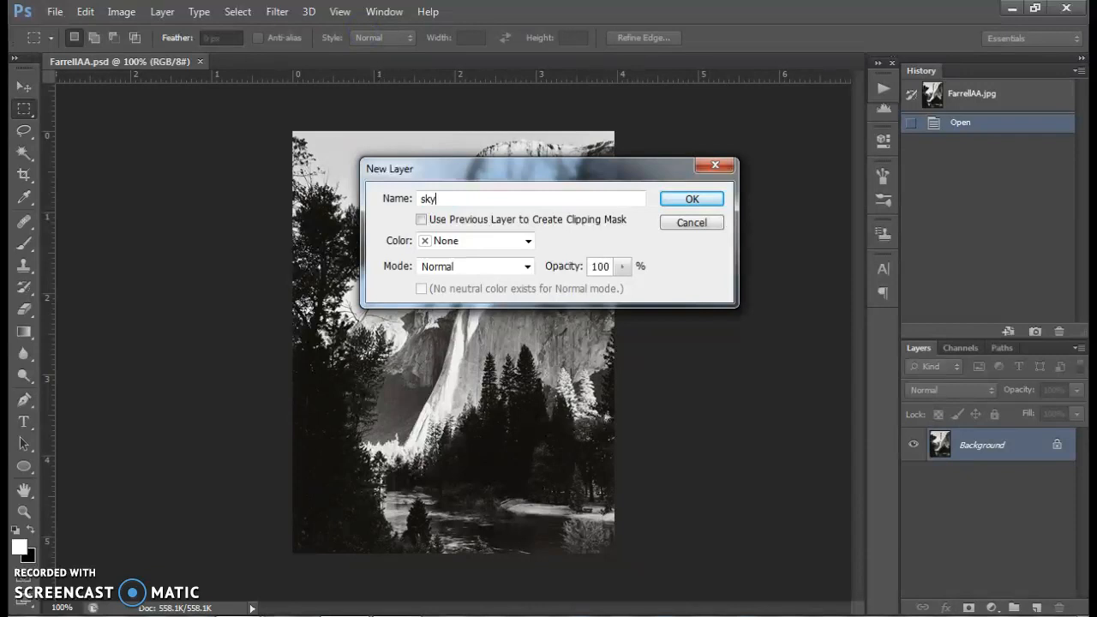
key(Return)
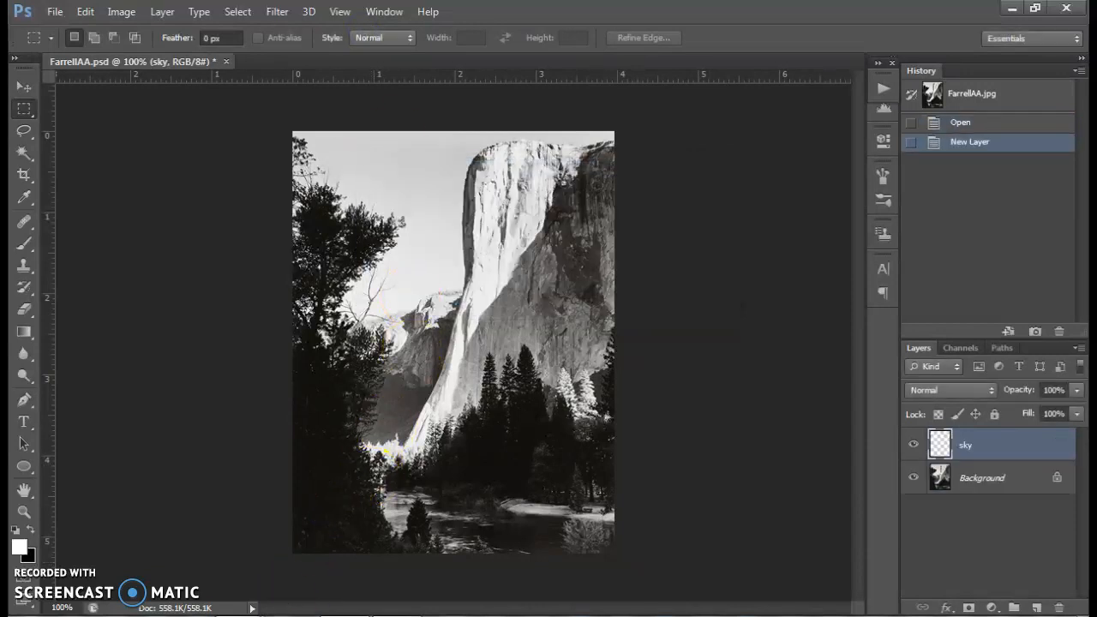
Switch to the Google Doc in Chrome and read the Paint Bucket and Brush Tool instructions
mouse_move(300, 612)
click(321, 557)
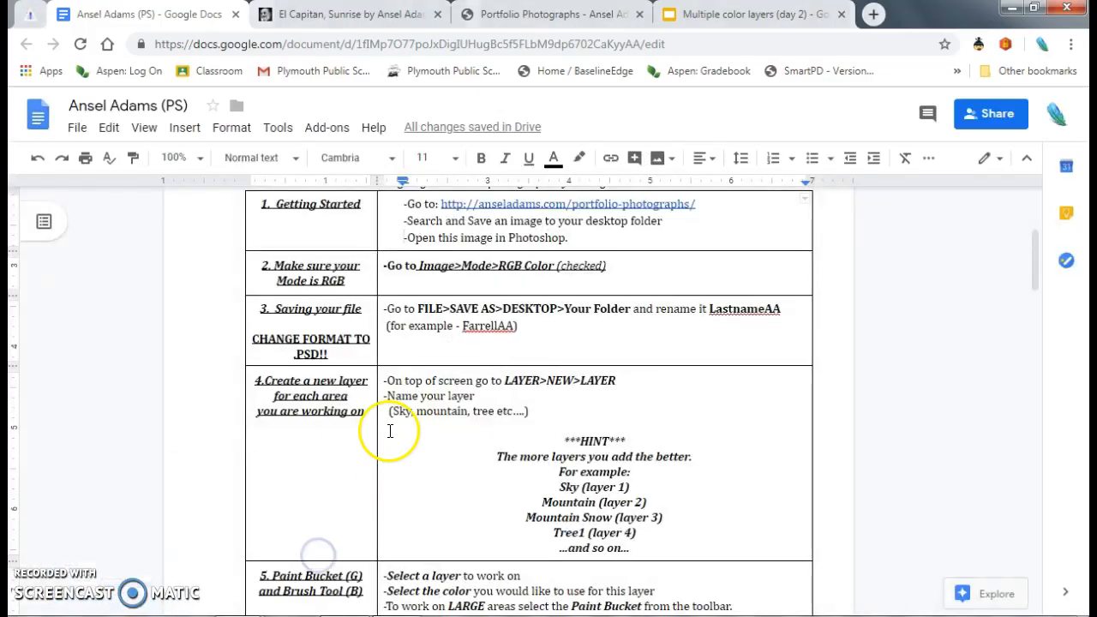
scroll(424, 441, down, 2)
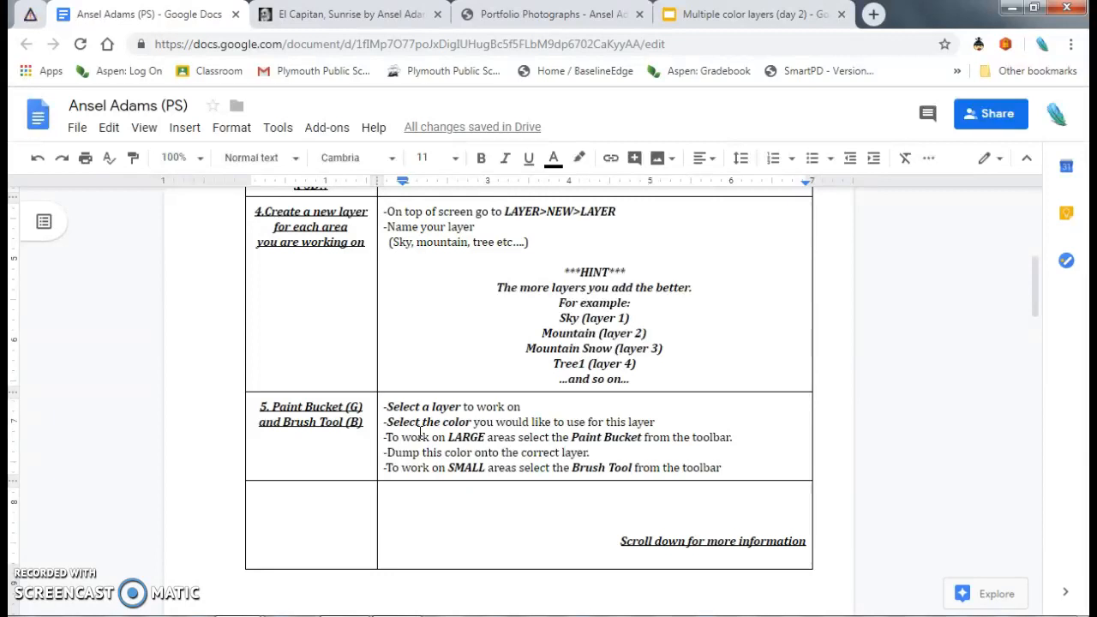
click(449, 464)
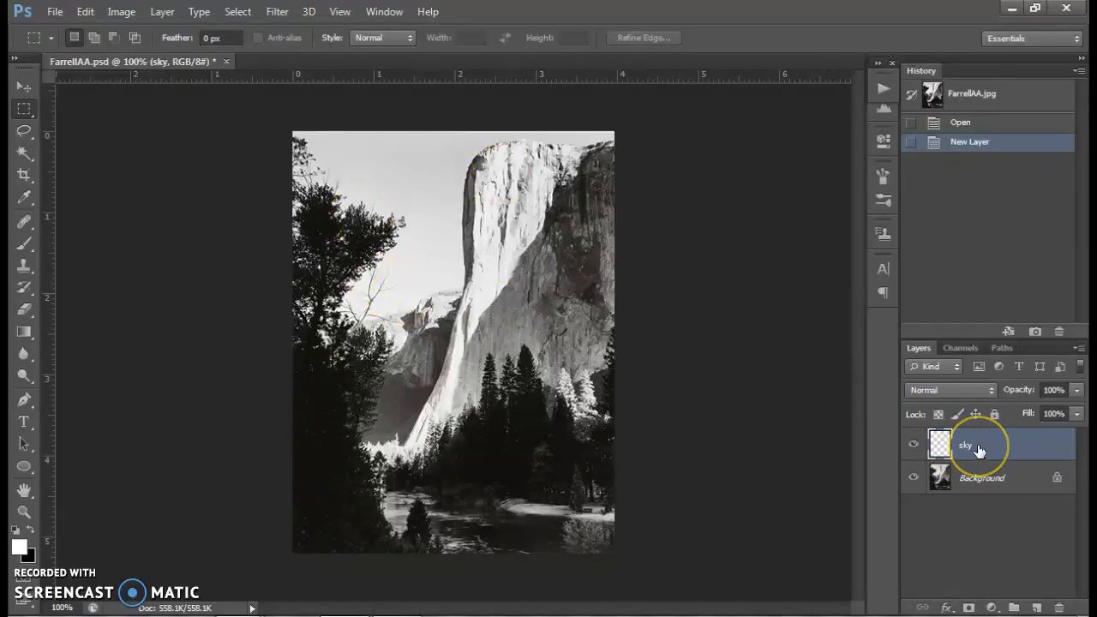
Fill the sky layer with a vertical gradient running from bright sky blue at the top to near-white fefbfb at the bottom
click(19, 546)
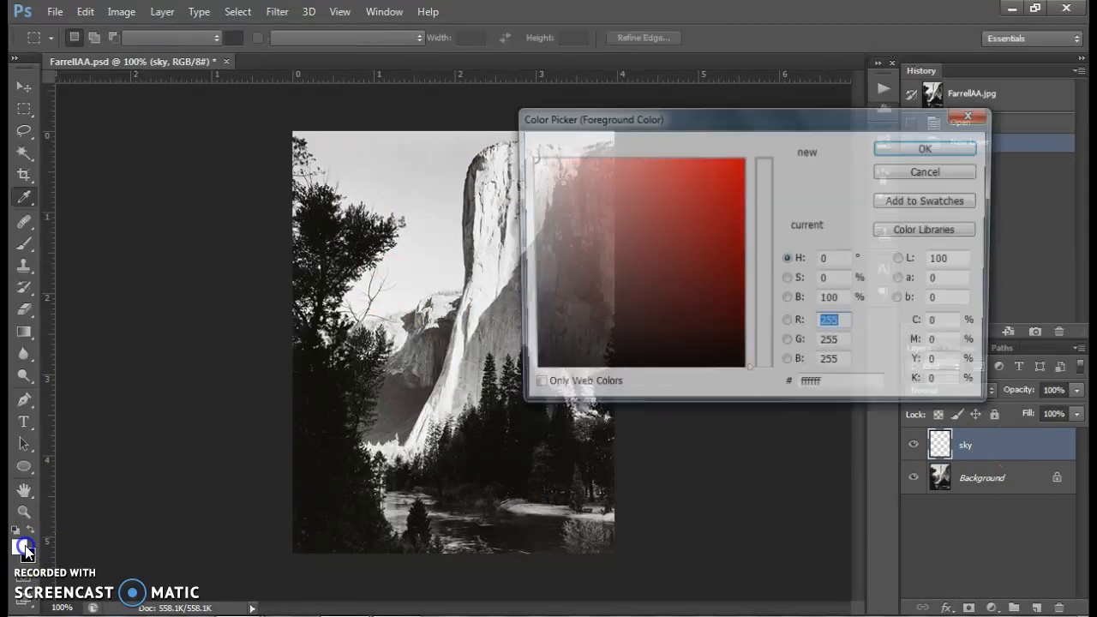
click(766, 261)
click(739, 163)
key(Return)
click(29, 555)
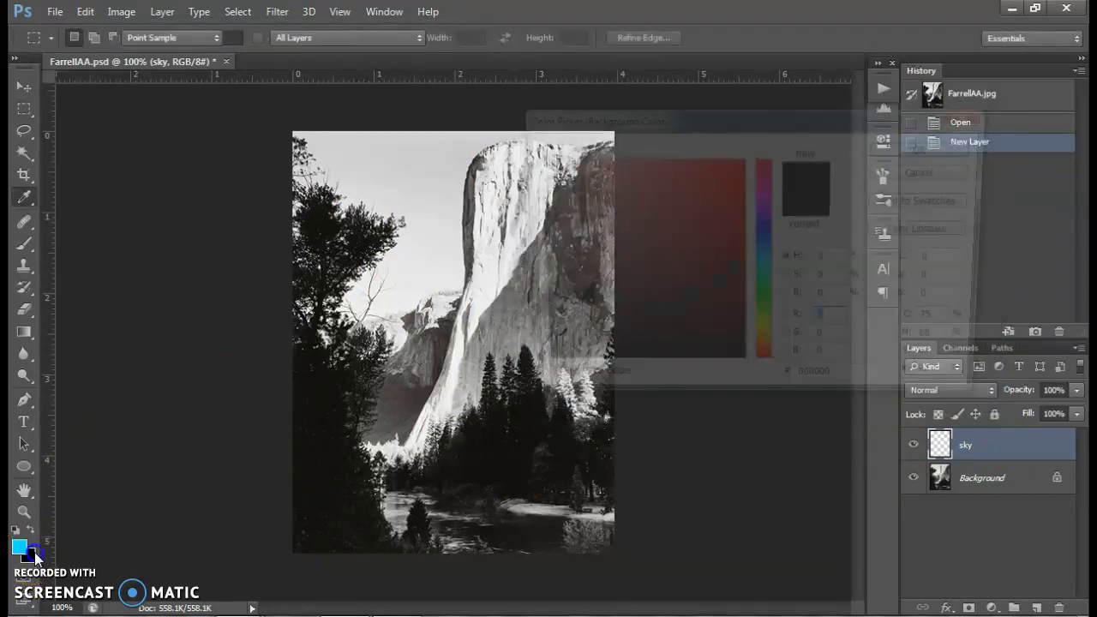
click(531, 160)
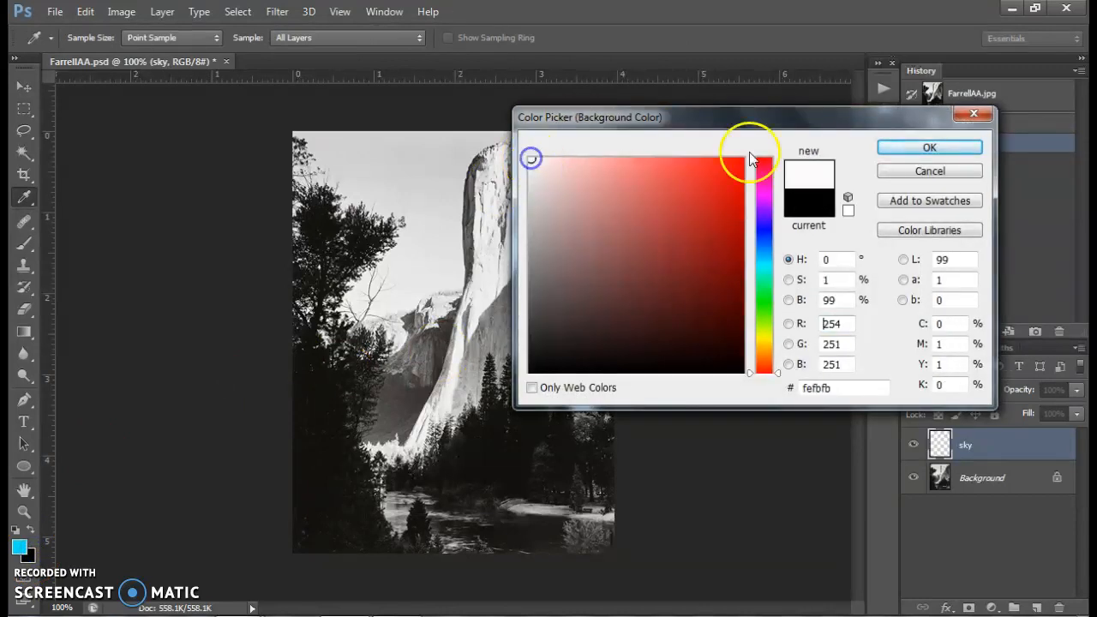
click(952, 148)
click(25, 331)
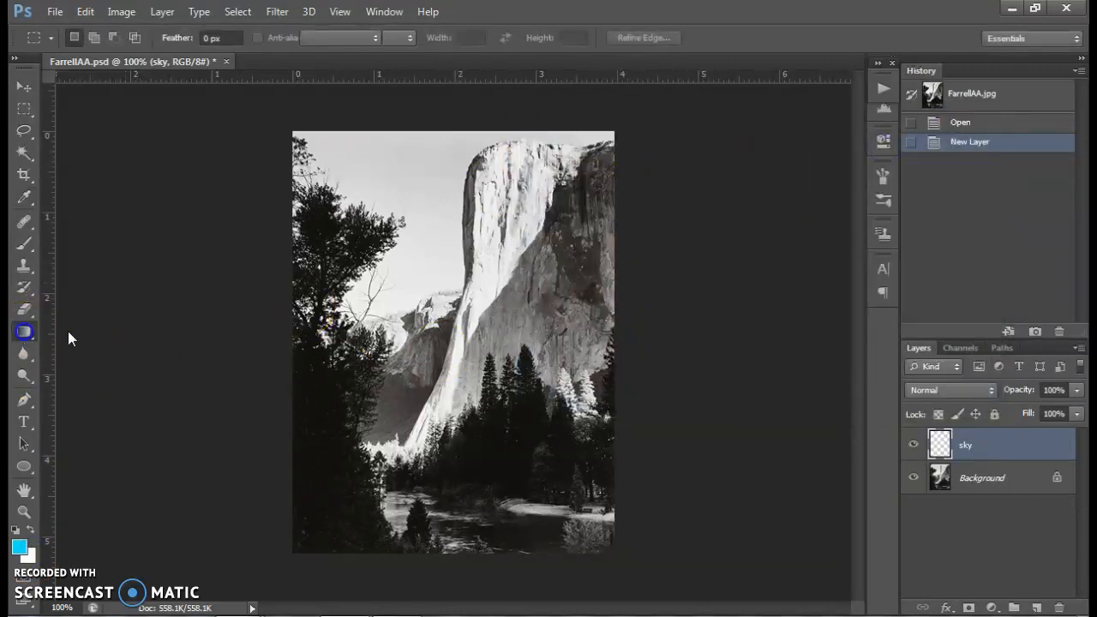
drag(460, 131, 463, 556)
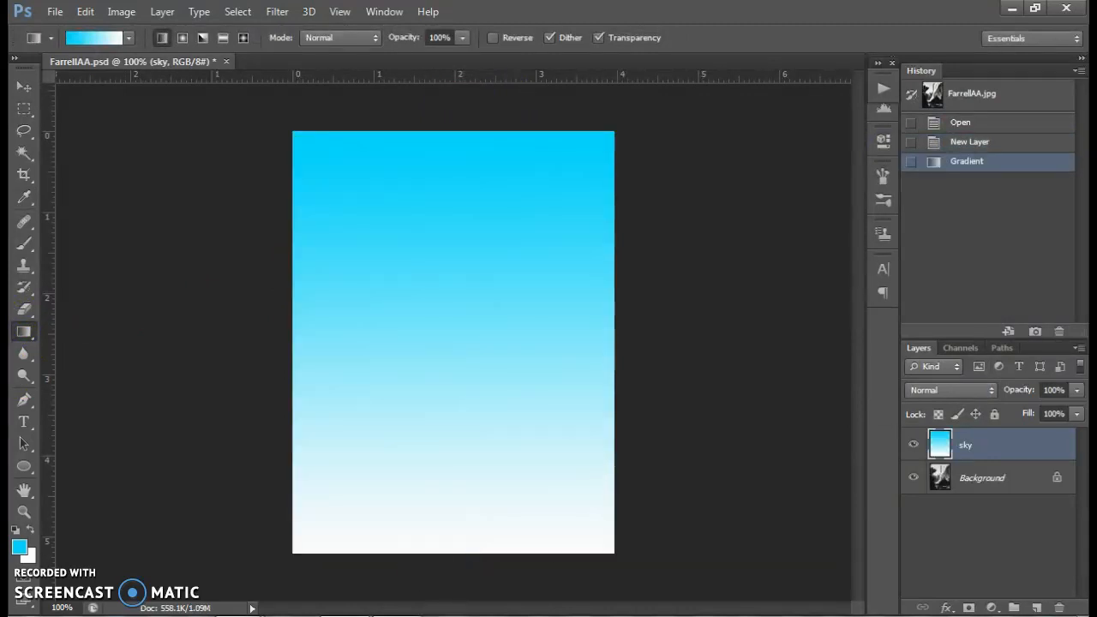
Read the blending mode instructions in the Google Doc, and in Photoshop set the sky layer's blending mode to Multiply
click(318, 569)
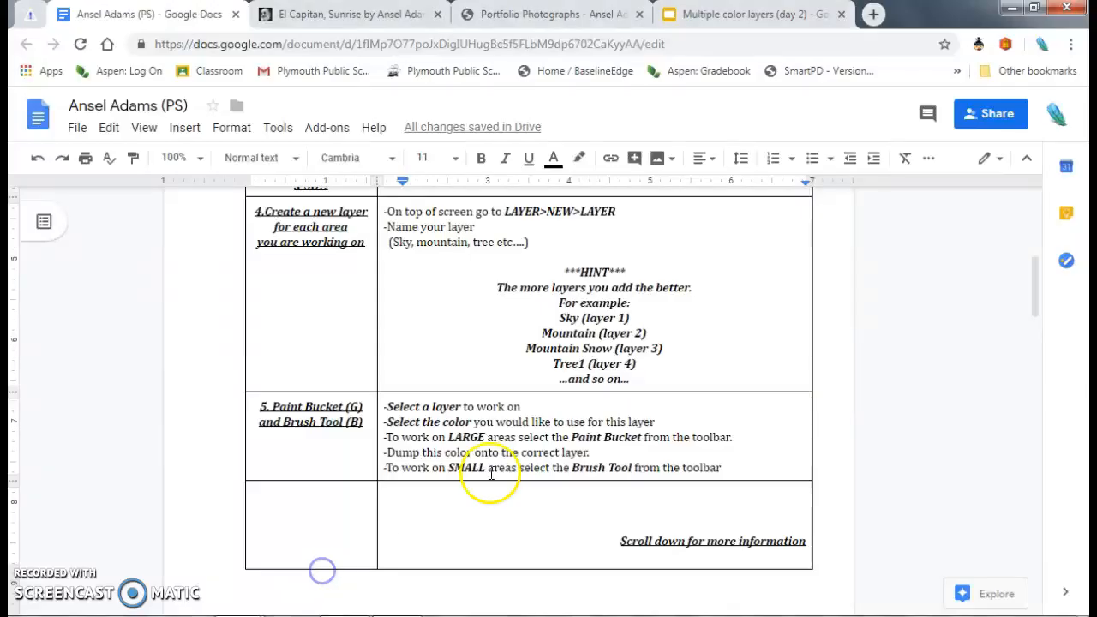
scroll(487, 469, down, 5)
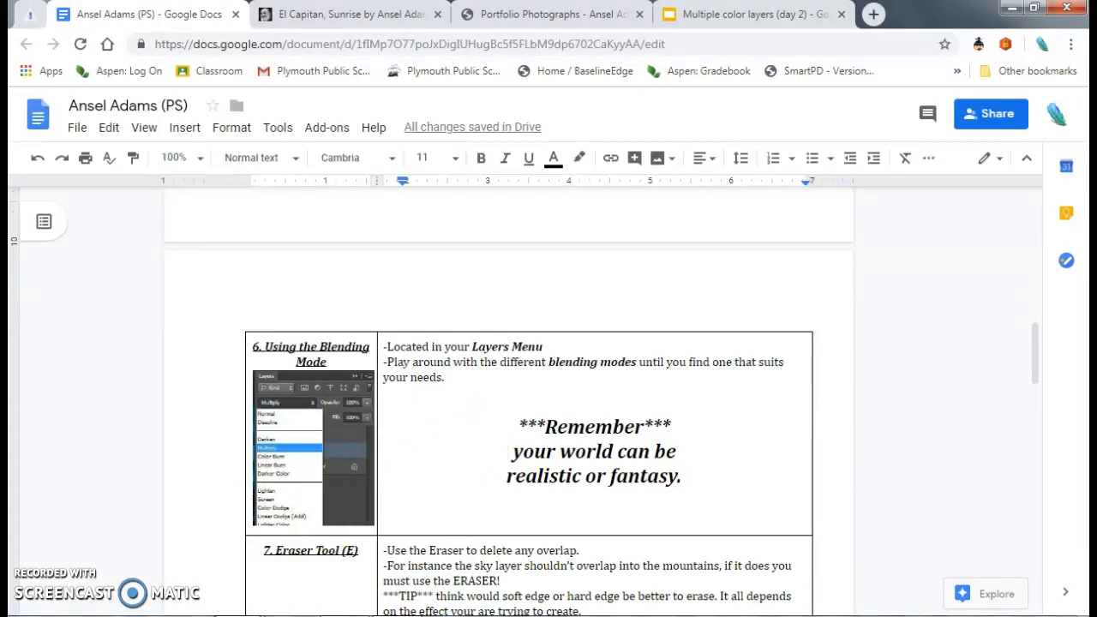
click(239, 612)
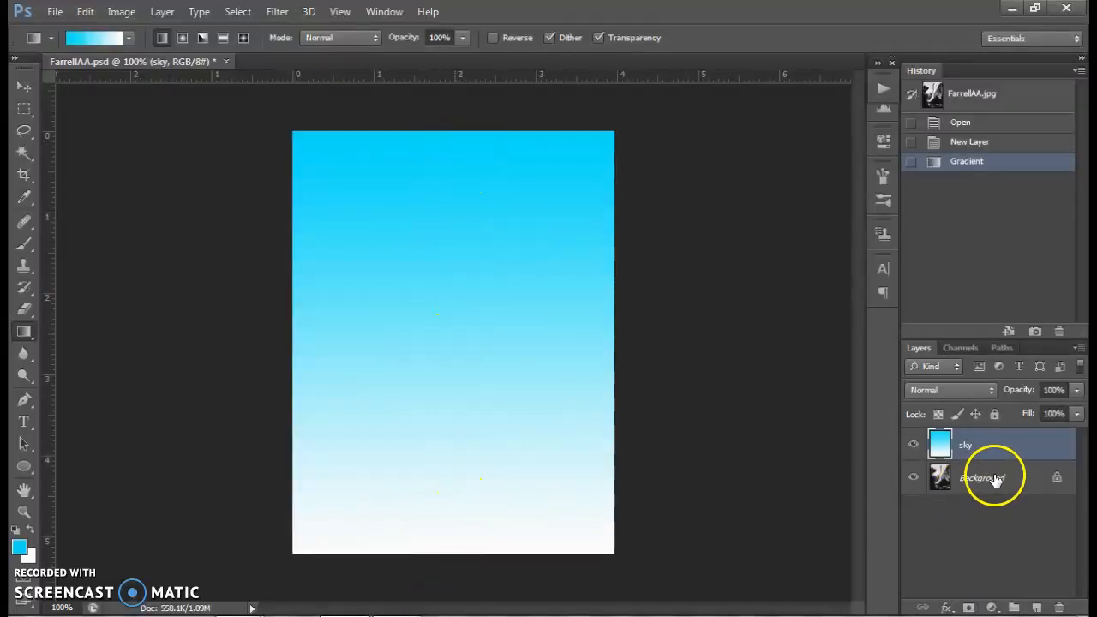
click(970, 393)
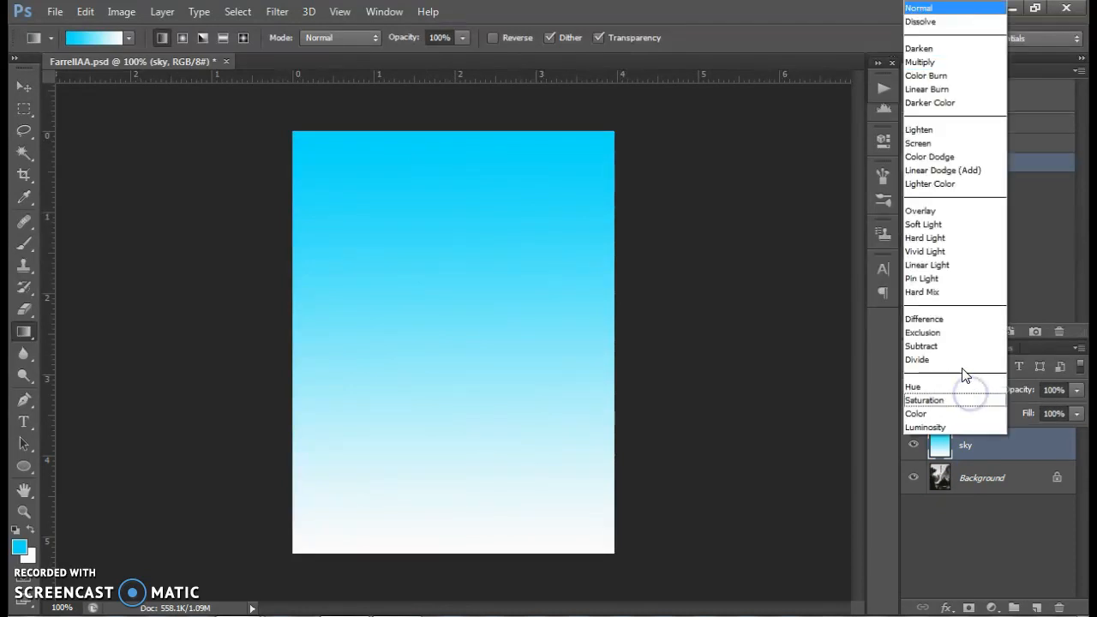
click(959, 69)
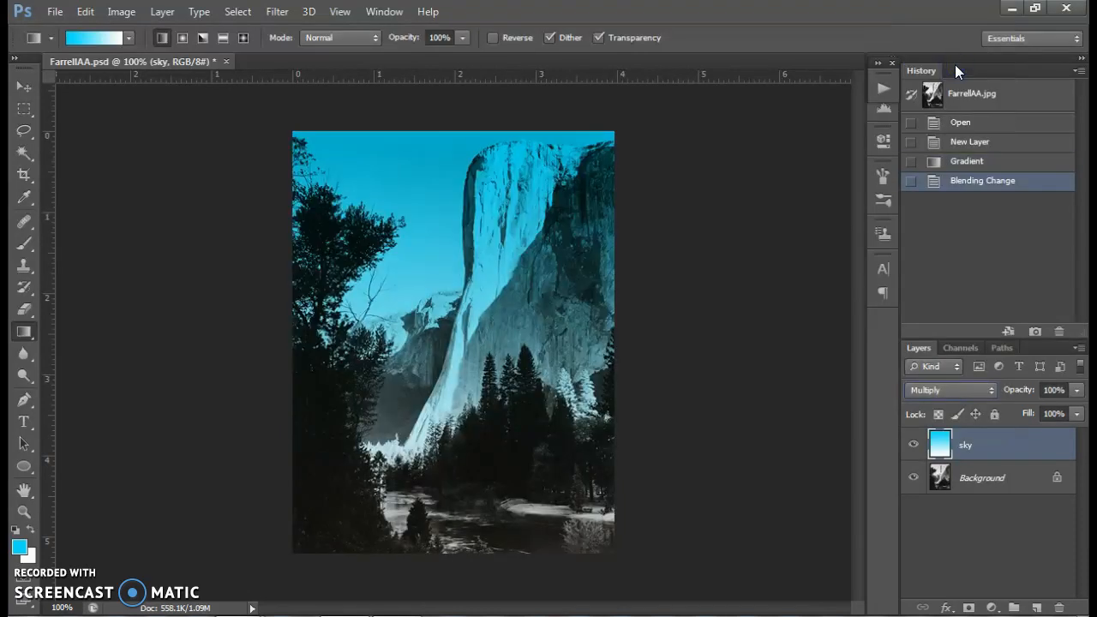
Free Transform the sky layer to about 49.6% height so the gradient covers only the upper half of the photograph
click(24, 88)
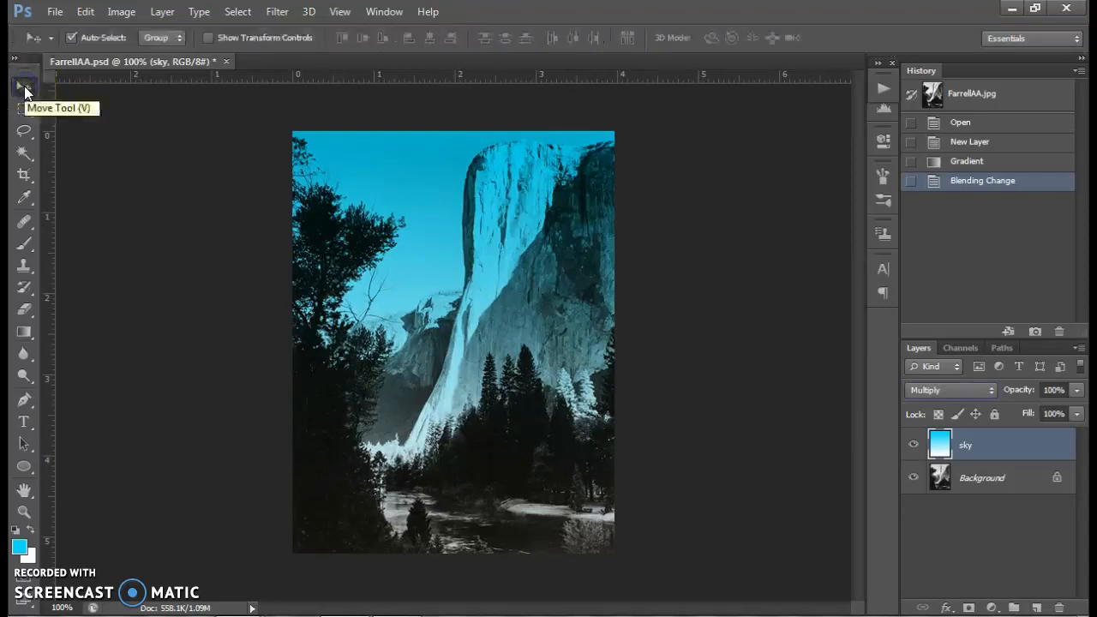
key(ctrl+t)
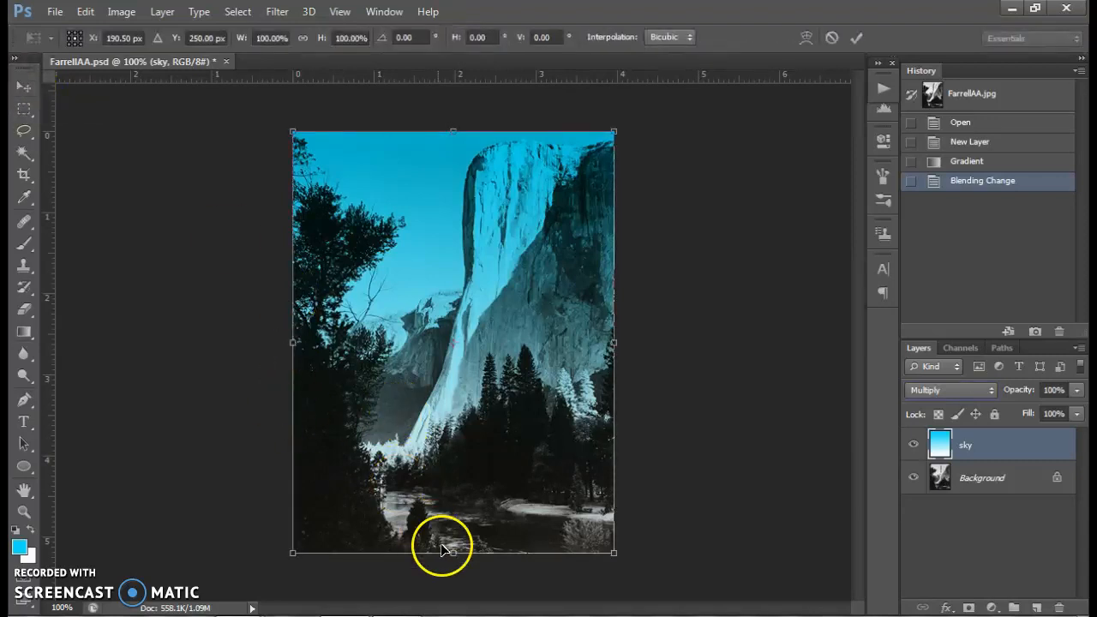
drag(454, 553, 452, 341)
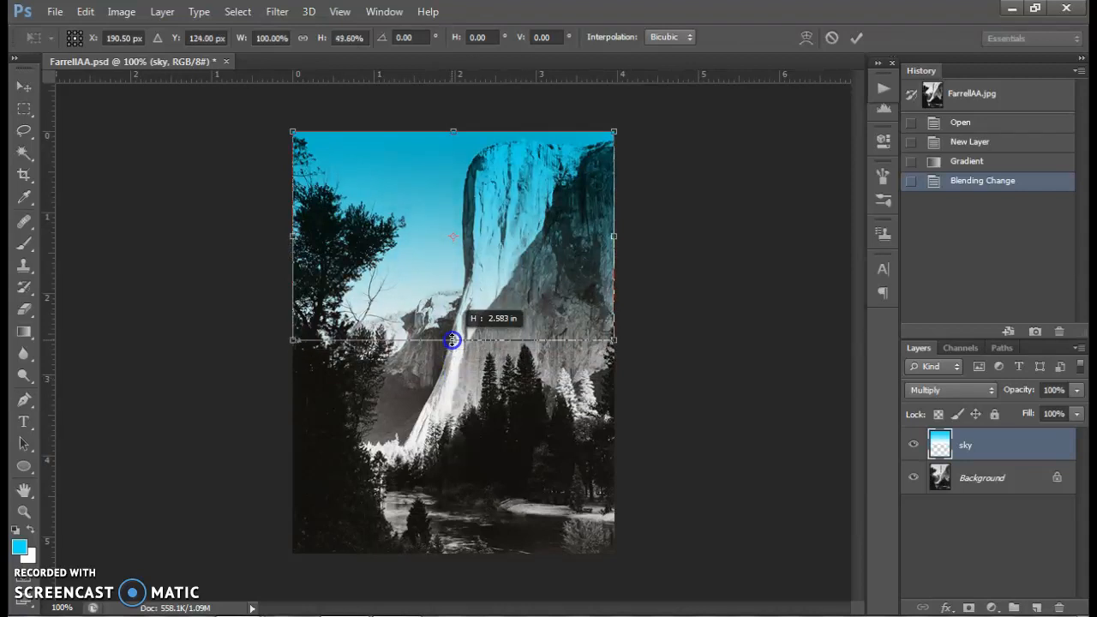
key(Return)
click(448, 326)
click(96, 276)
Erase the sky layer's blue from the shadowed right face of the large cliff using a 90 px hard round eraser
click(26, 310)
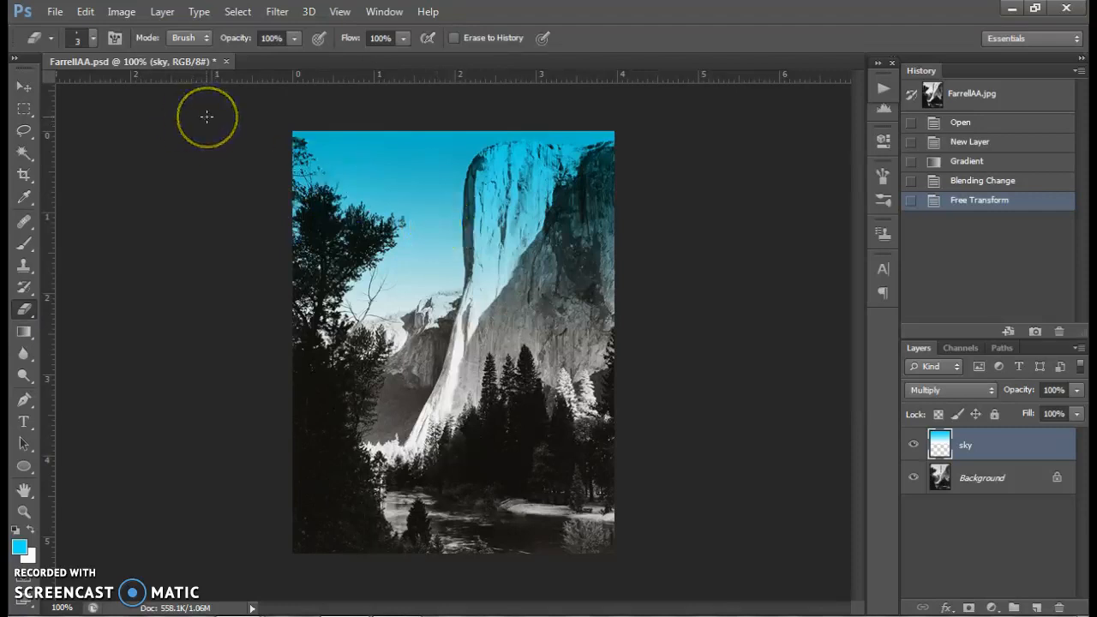
key(])
key(])
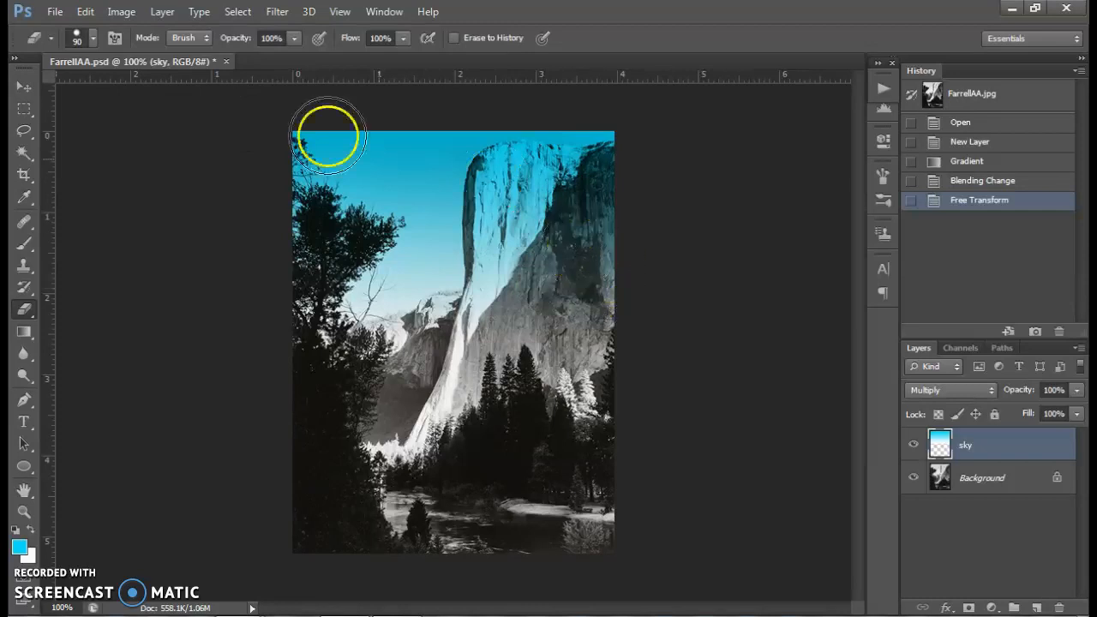
click(93, 37)
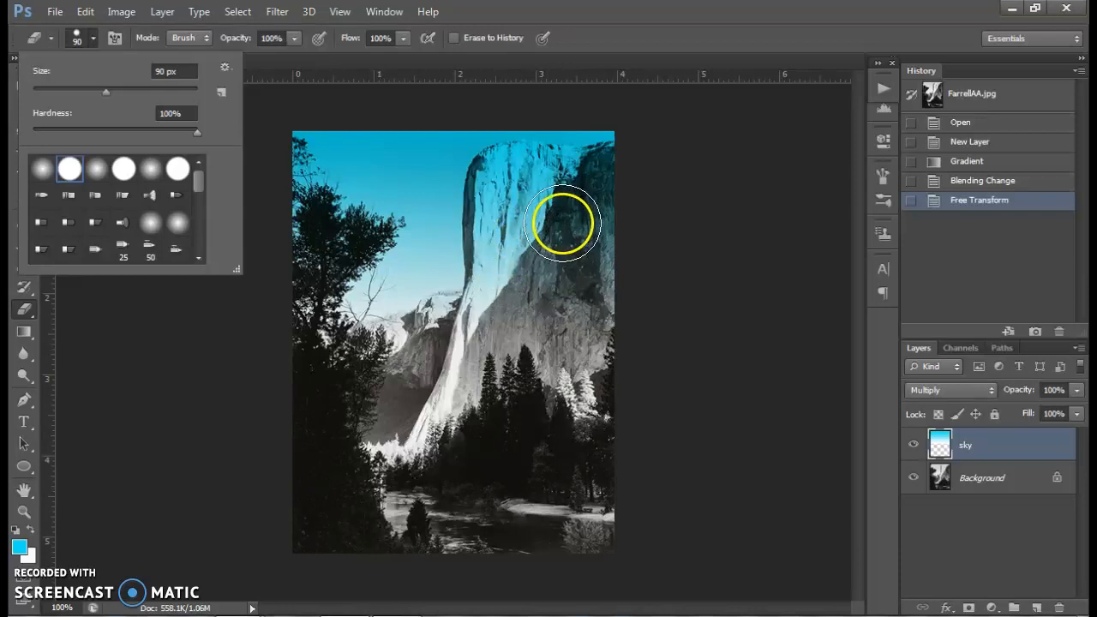
key(ctrl+plus)
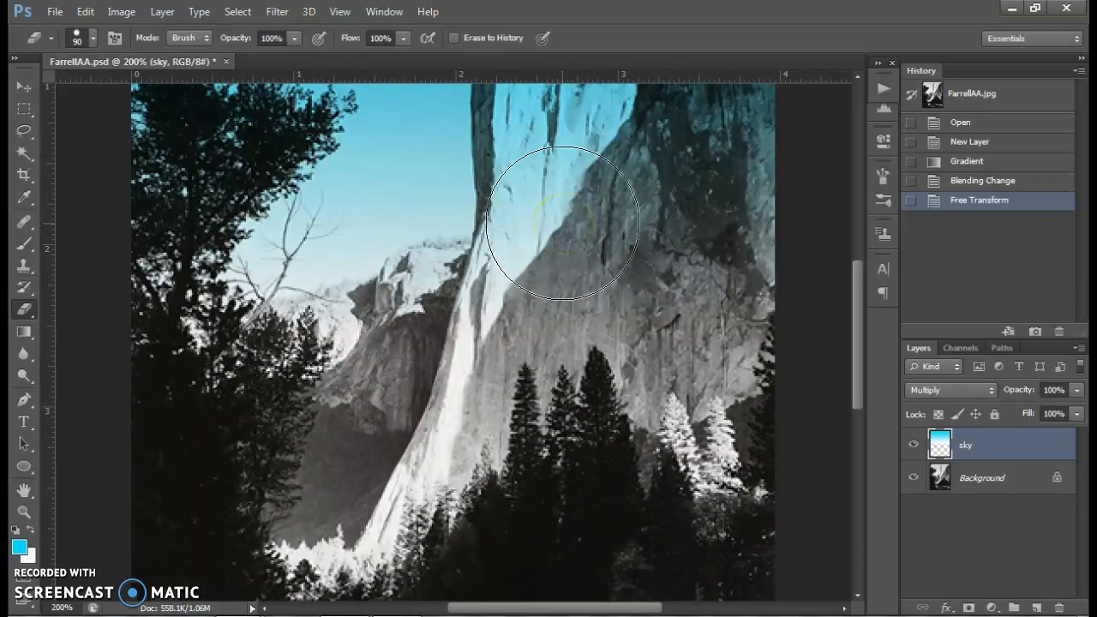
click(563, 223)
mouse_move(566, 231)
mouse_down()
mouse_move(488, 460)
mouse_move(455, 482)
mouse_up()
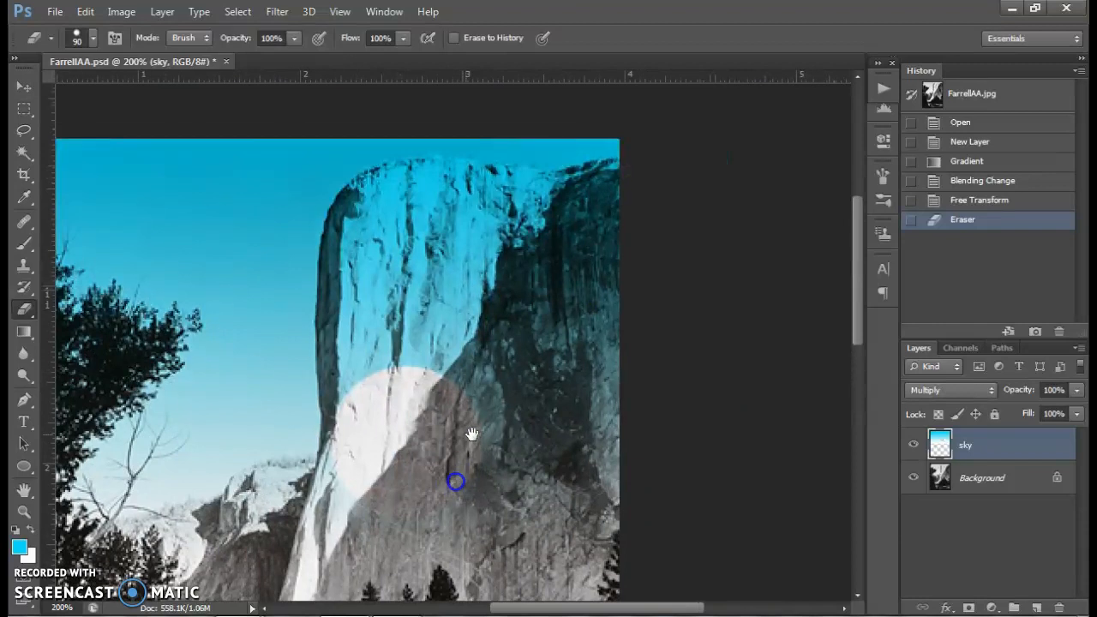
mouse_move(603, 256)
mouse_down()
mouse_move(614, 279)
mouse_move(546, 541)
mouse_move(580, 529)
mouse_up()
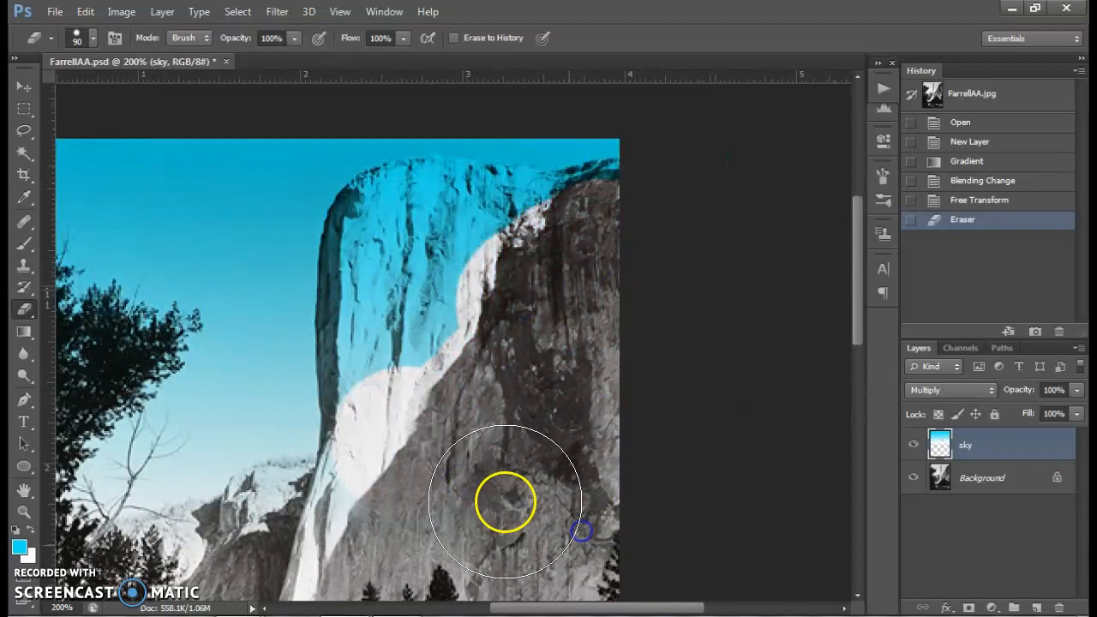
Erase the blue from the lower cliff and the interior of its bright face, stopping short of the outline against the sky
drag(505, 502, 617, 338)
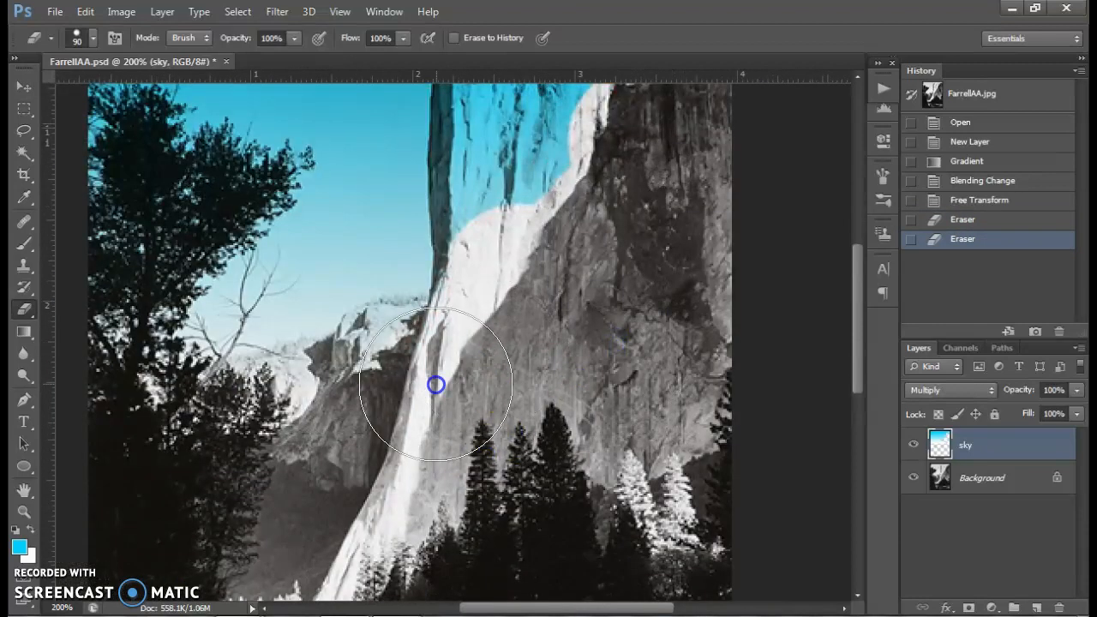
mouse_move(433, 370)
mouse_down()
mouse_move(382, 392)
mouse_move(411, 377)
mouse_up()
drag(522, 361, 502, 534)
mouse_move(548, 308)
mouse_down()
mouse_move(571, 294)
mouse_move(658, 294)
mouse_move(477, 321)
mouse_move(463, 464)
mouse_up()
Reduce the eraser to 10 px and erase the blue along the cliff's left edge up to its rounded shoulder
key(bracketleft)
key(bracketleft)
key(bracketleft)
key(bracketleft)
key(bracketleft)
key(bracketleft)
key(bracketleft)
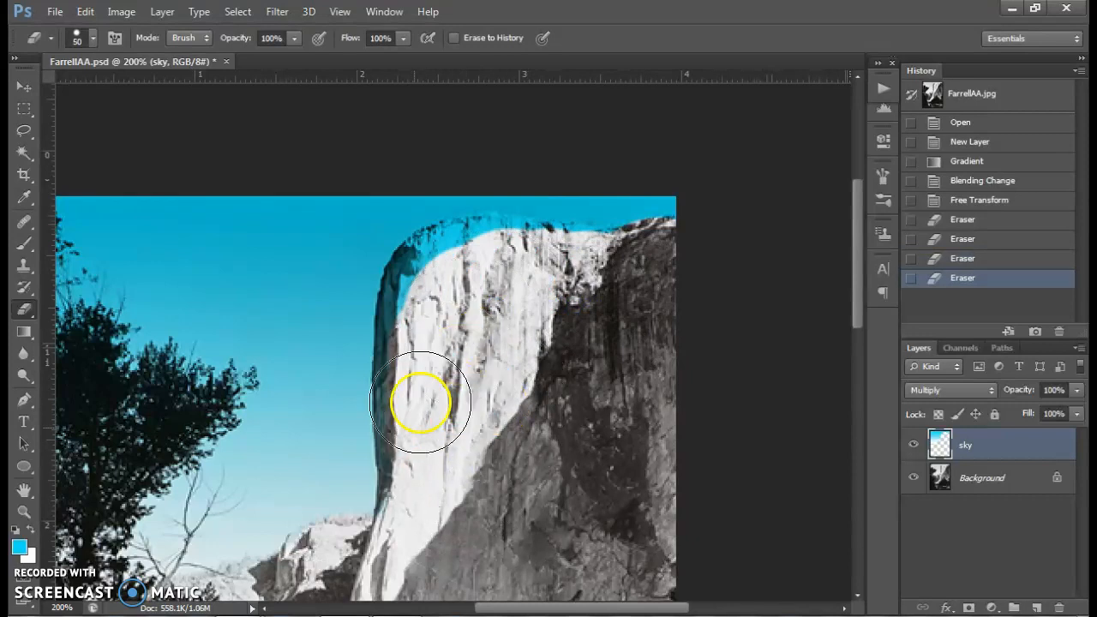
key(bracketleft)
key(bracketleft)
key(bracketleft)
mouse_move(385, 509)
mouse_down()
mouse_move(389, 307)
mouse_move(400, 265)
mouse_move(417, 244)
mouse_up()
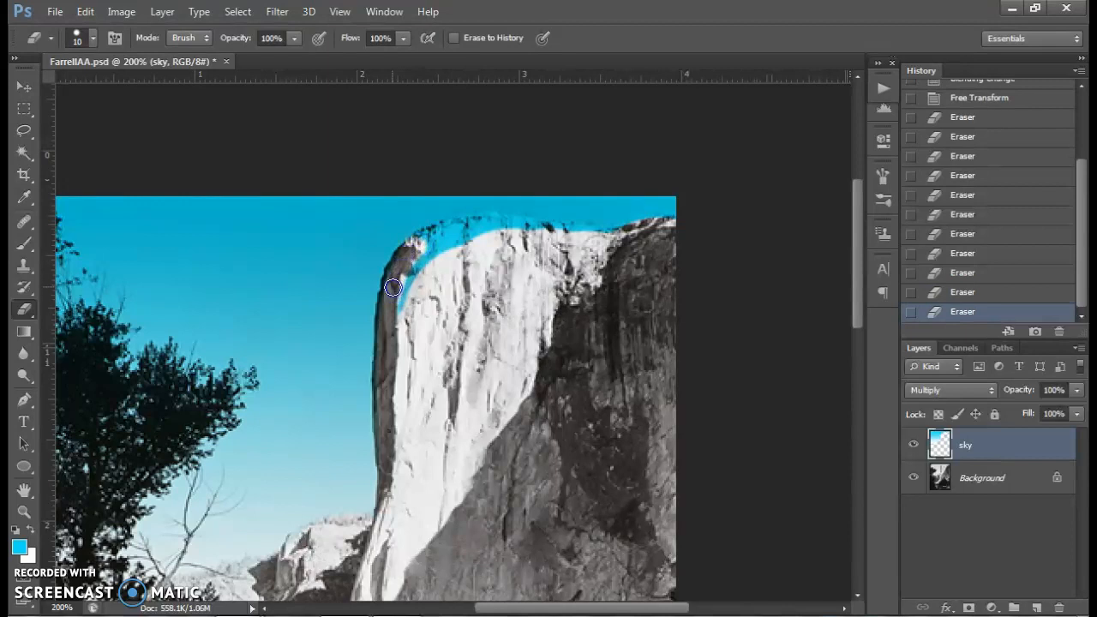
drag(387, 303, 386, 324)
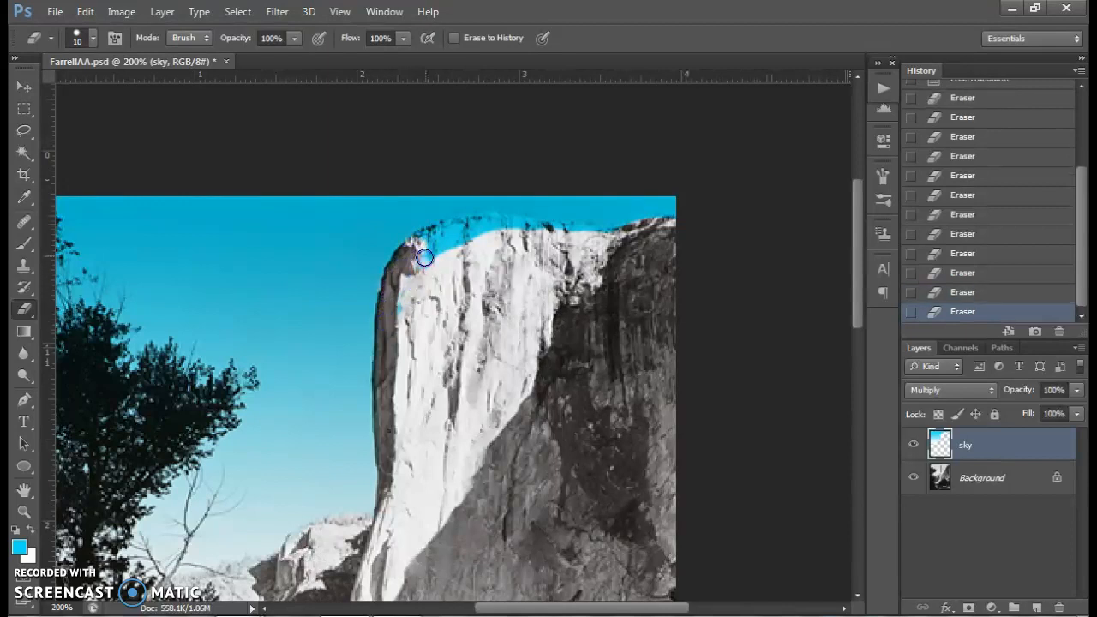
Erase the remaining blue along the cliff's top rim, from the shoulder to the photograph's right edge
mouse_move(445, 258)
mouse_down()
mouse_move(417, 242)
mouse_move(454, 225)
mouse_move(528, 228)
mouse_up()
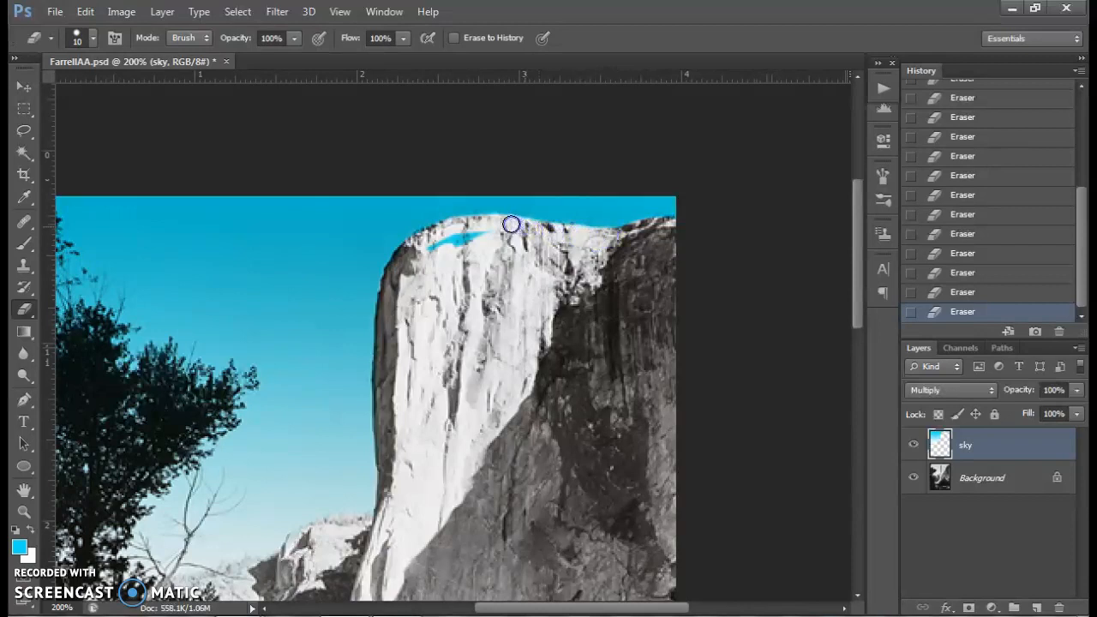
drag(498, 240, 598, 235)
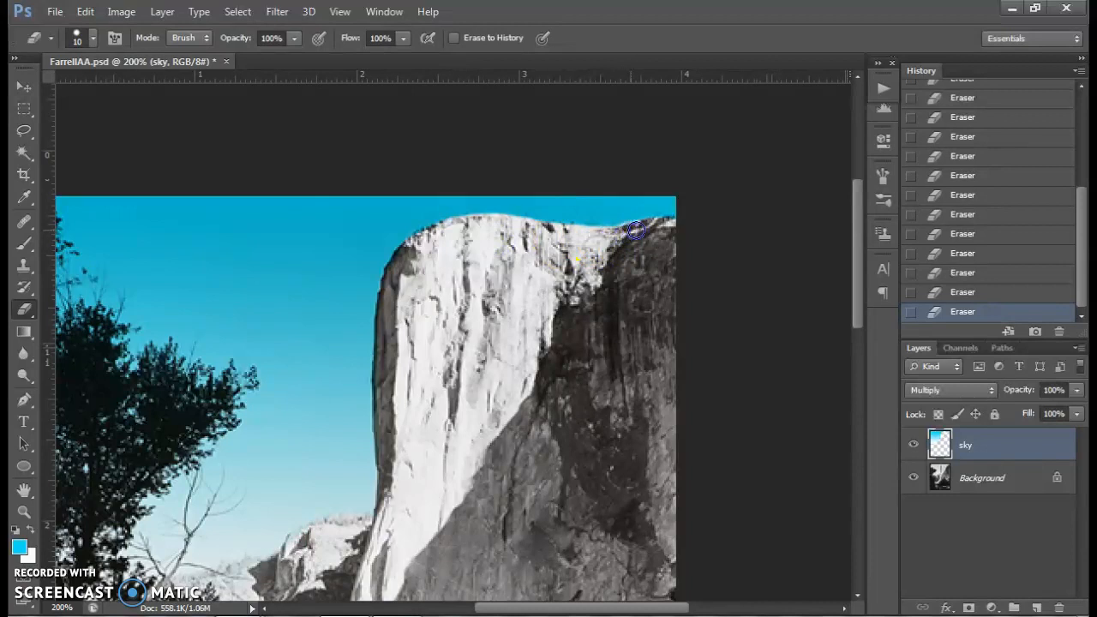
mouse_move(683, 222)
mouse_down()
mouse_move(701, 254)
mouse_move(664, 334)
mouse_move(559, 351)
mouse_up()
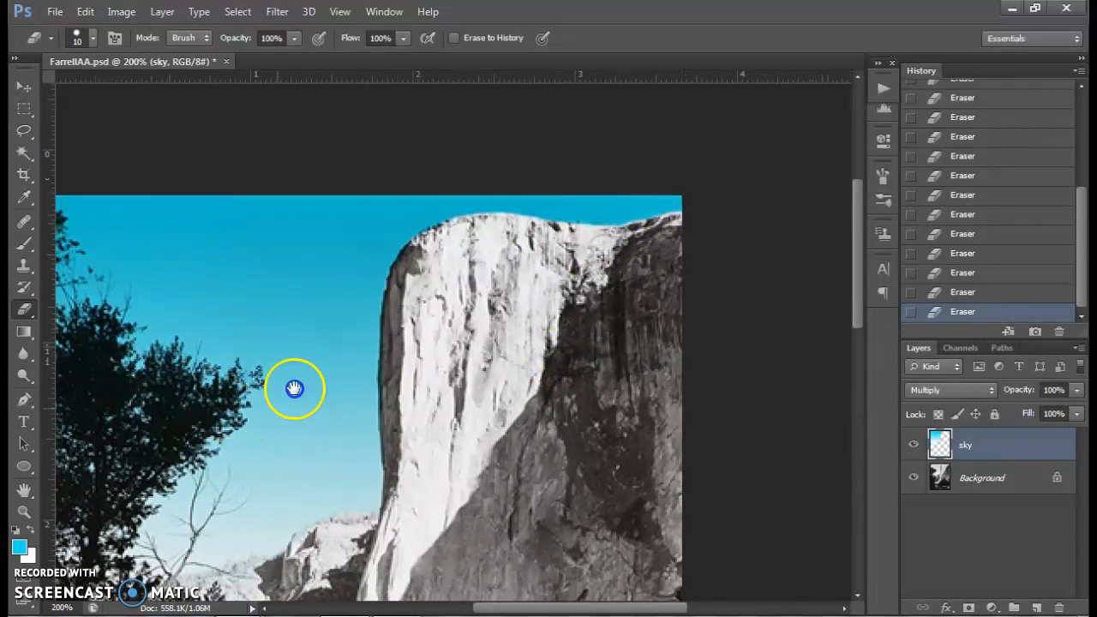
drag(294, 386, 580, 277)
mouse_move(518, 294)
mouse_down()
mouse_move(440, 249)
mouse_move(472, 269)
mouse_move(447, 268)
mouse_move(449, 229)
mouse_move(446, 262)
mouse_up()
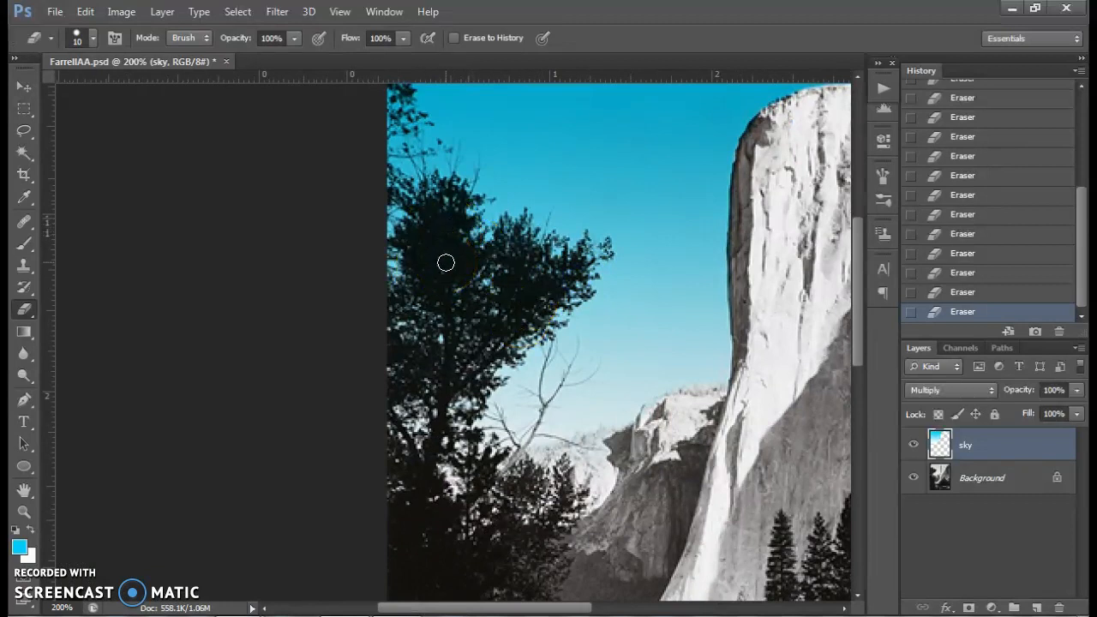
mouse_move(446, 262)
mouse_down()
mouse_move(443, 228)
mouse_move(453, 240)
mouse_up()
click(653, 225)
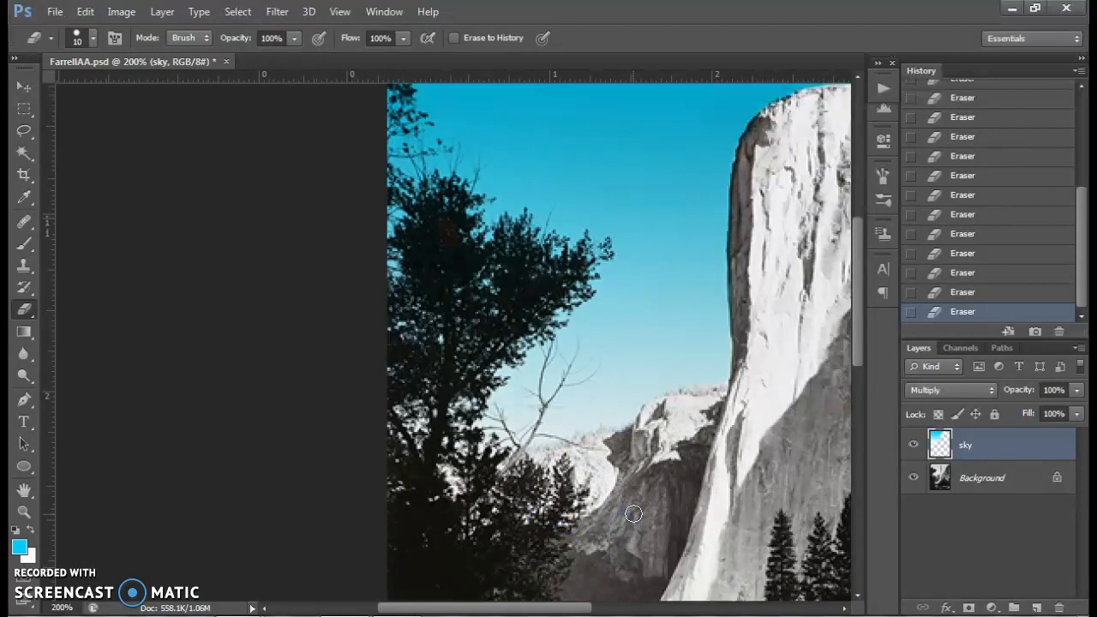
scroll(633, 513, down, 5)
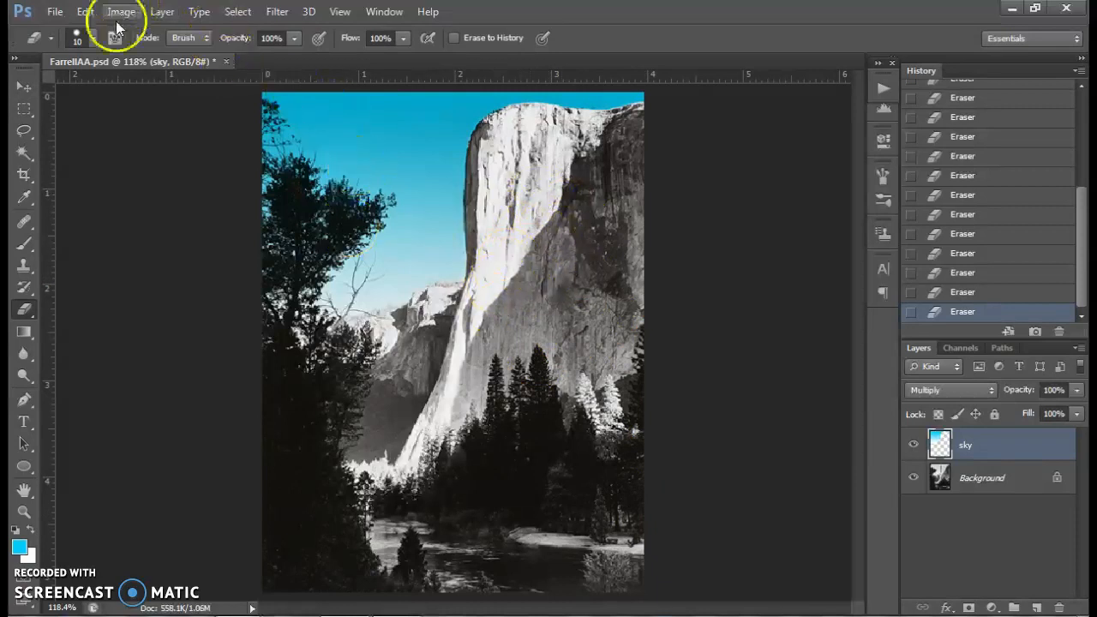
Create a new layer named mts above the sky layer
click(162, 11)
mouse_move(171, 30)
click(377, 30)
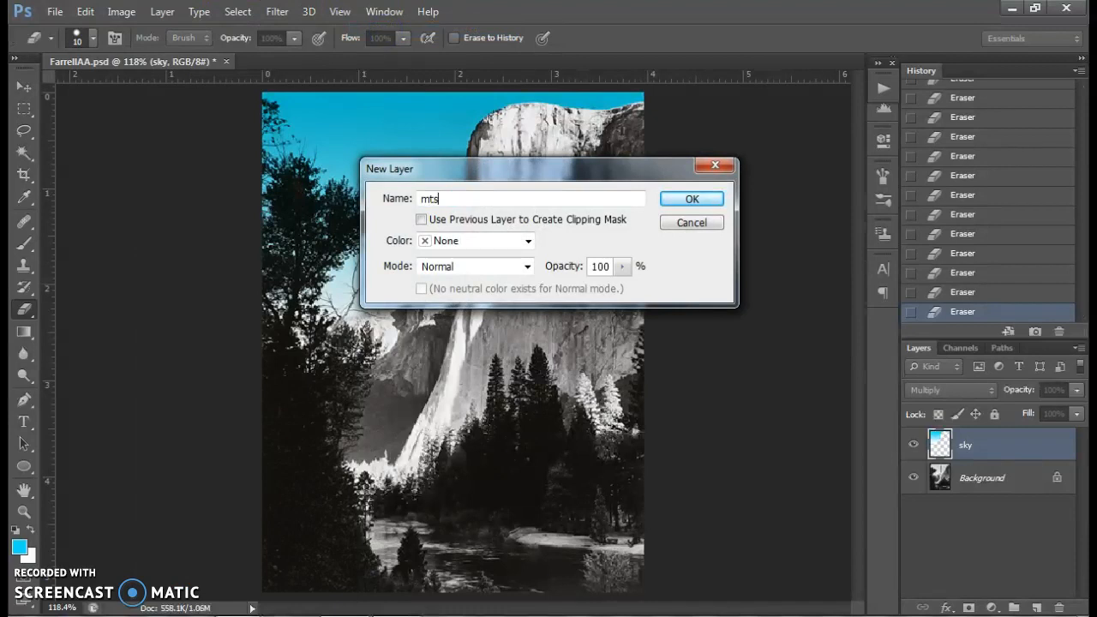
key(Return)
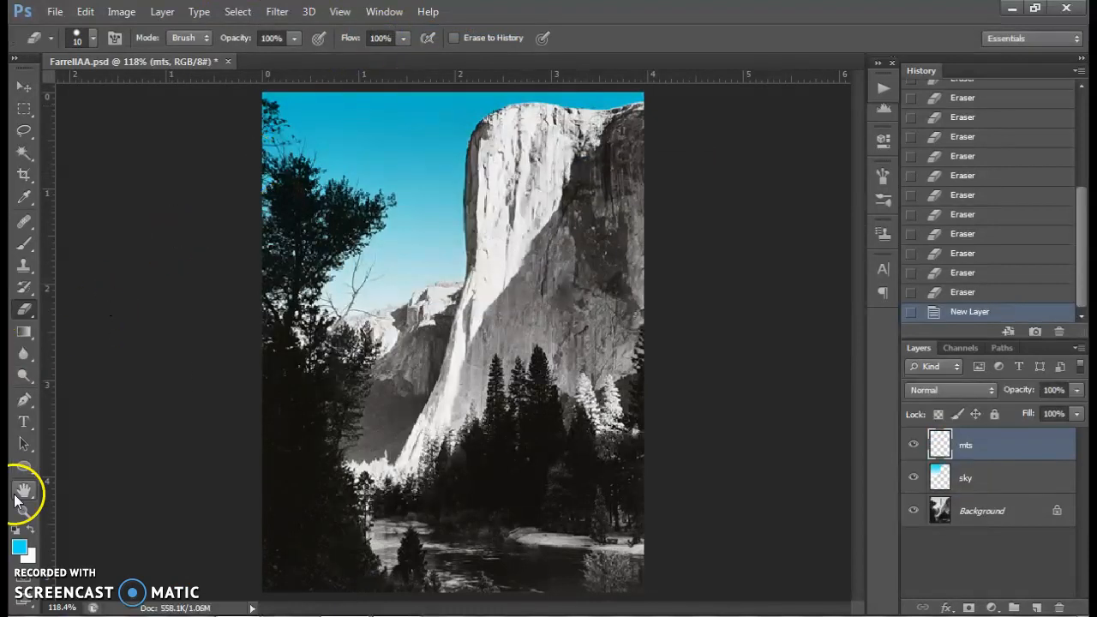
Set the foreground color to light orange f8c274
click(19, 545)
drag(763, 314, 752, 357)
click(644, 163)
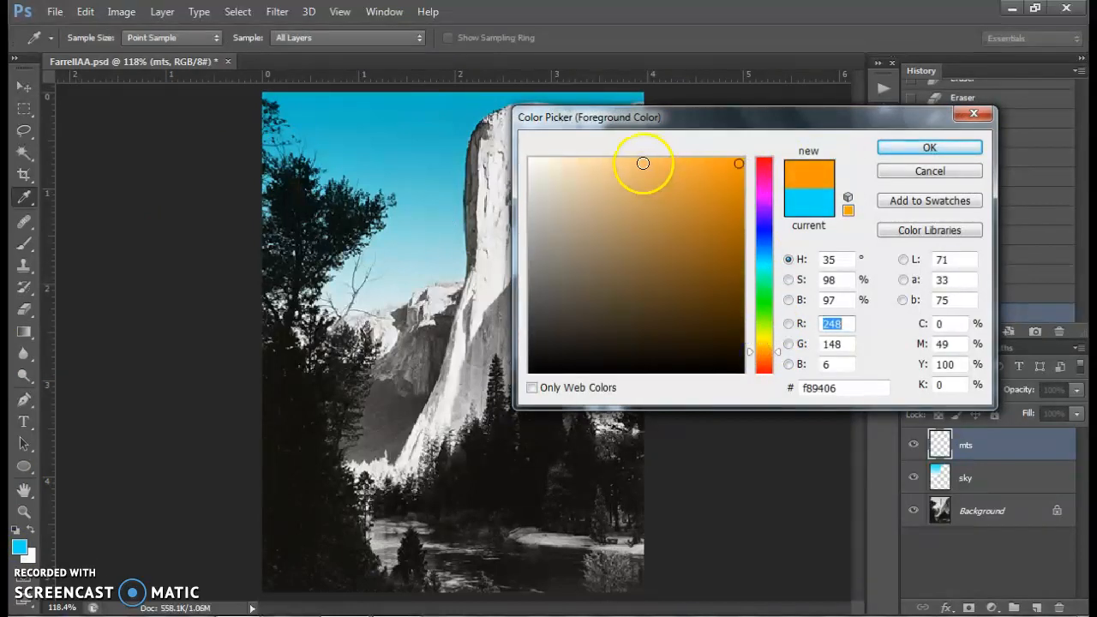
click(893, 151)
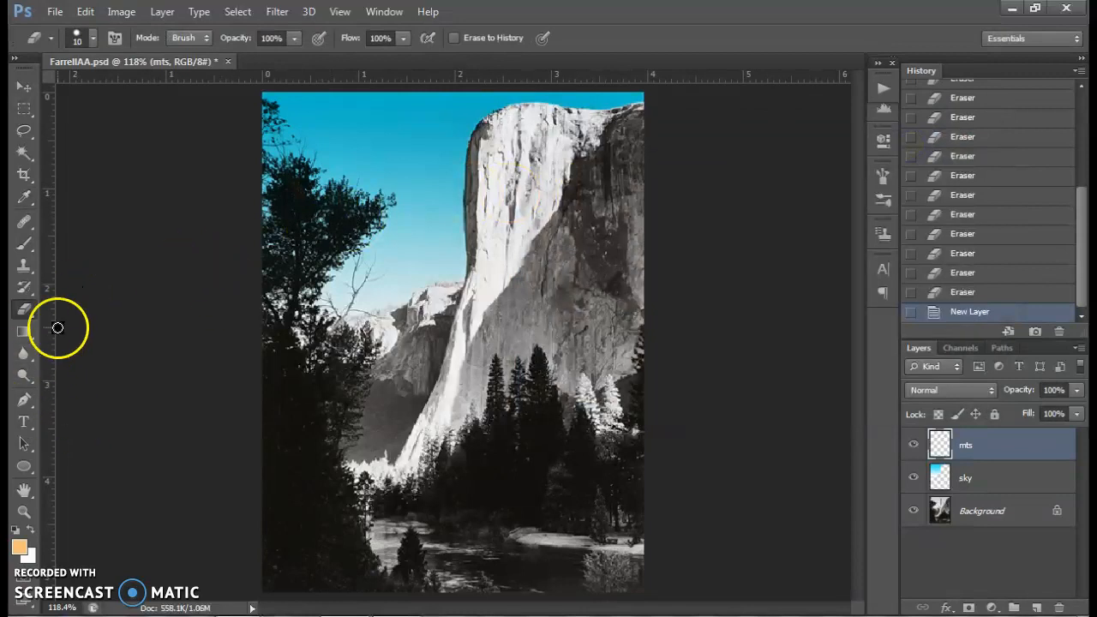
Set the background color to a deep, saturated orange
click(30, 557)
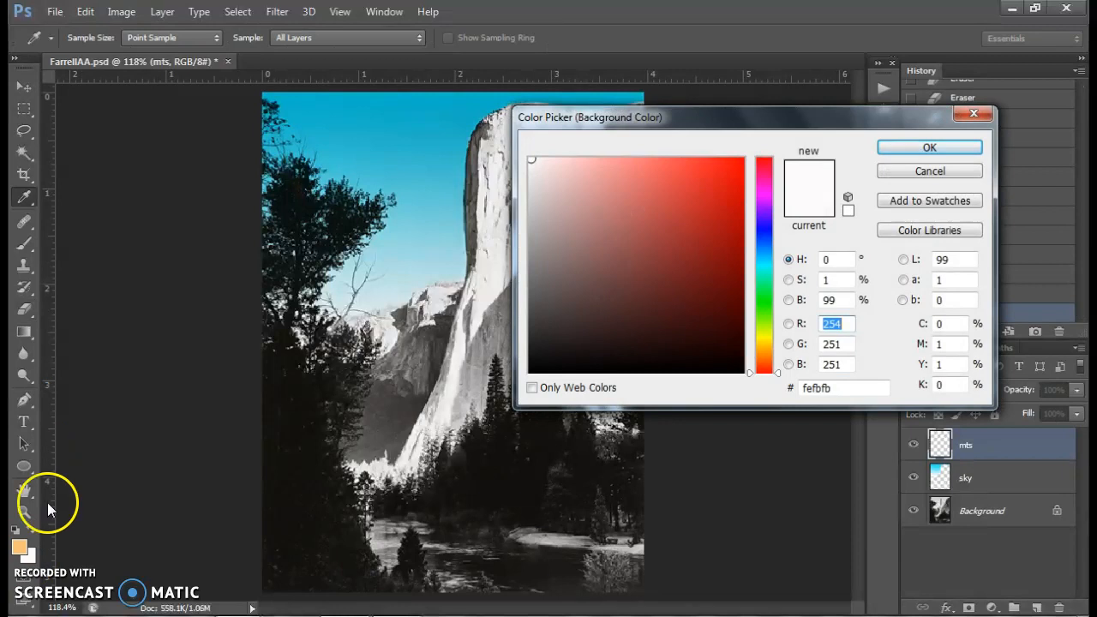
click(31, 543)
click(739, 163)
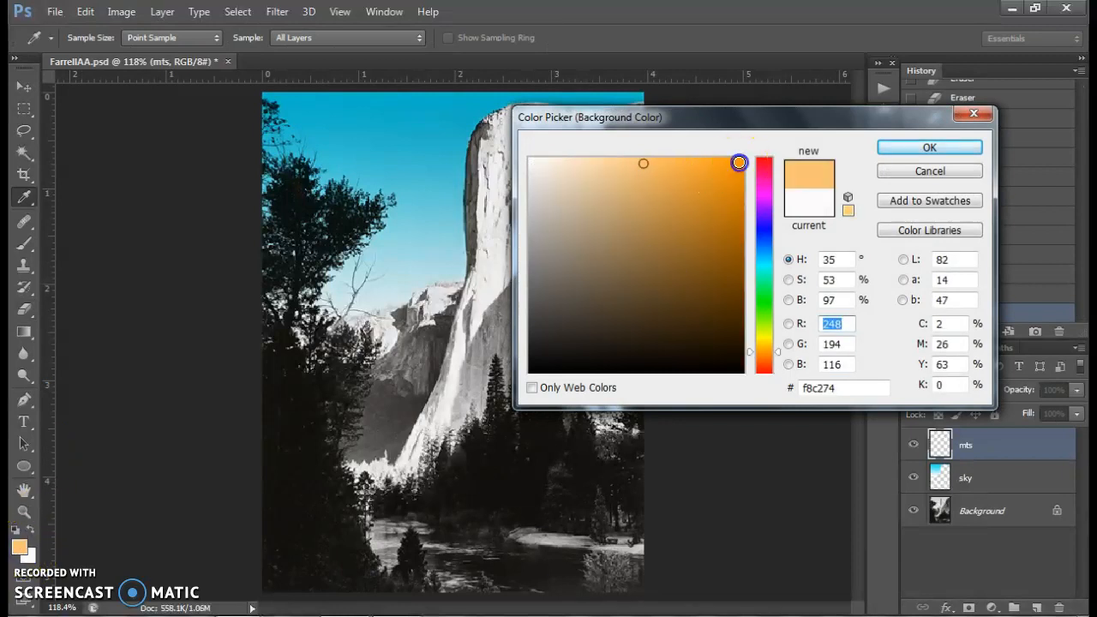
click(904, 155)
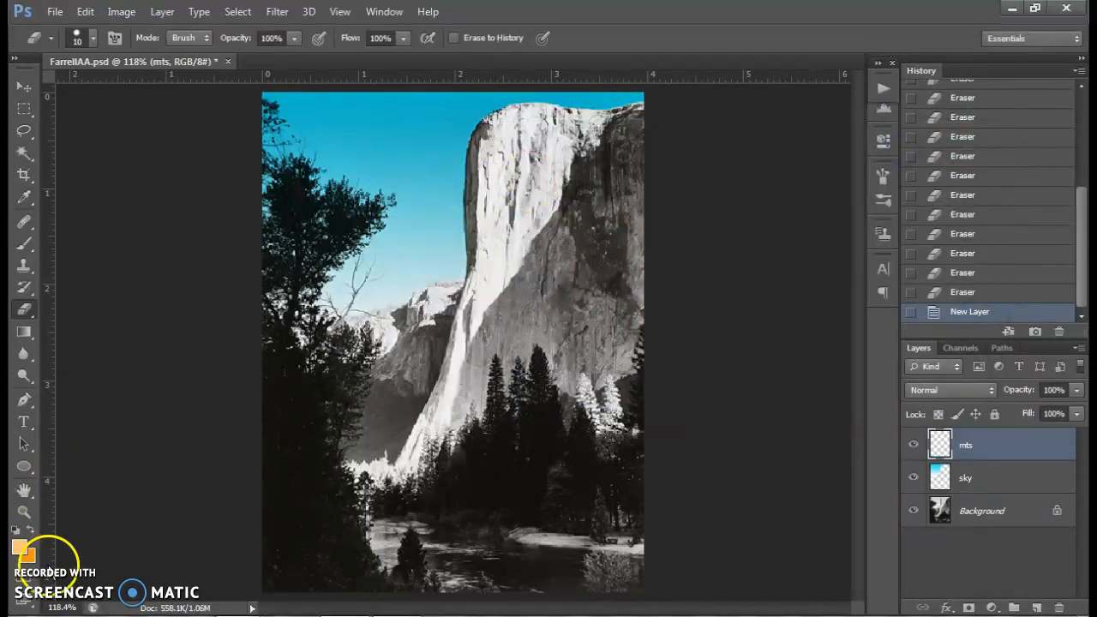
Fill the mts layer with a linear gradient running straight down the full height of the photograph
click(24, 333)
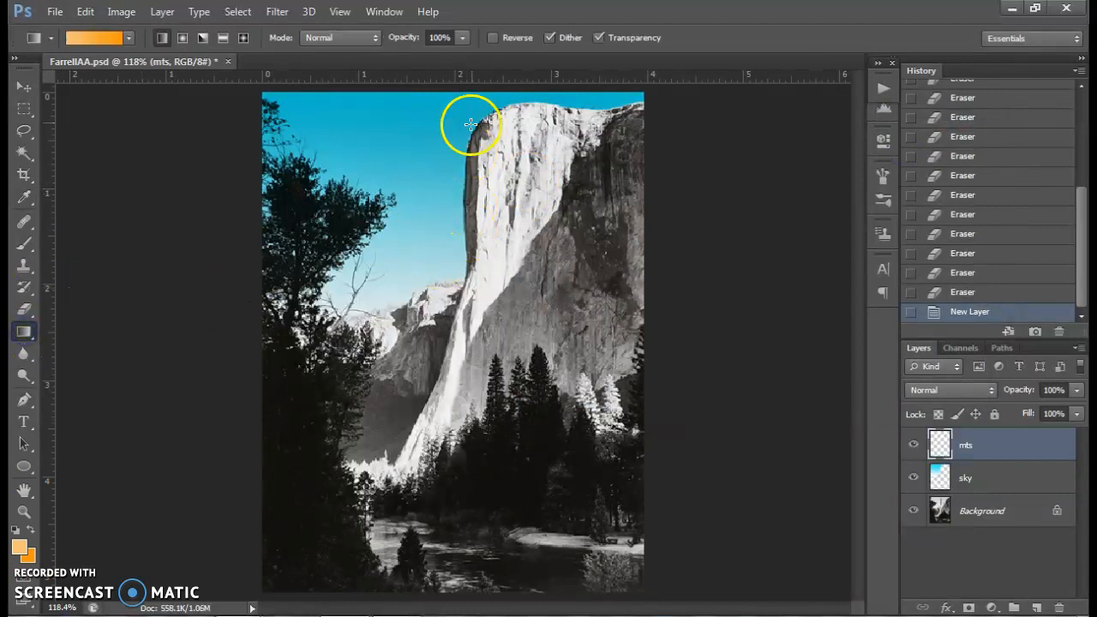
mouse_move(460, 95)
mouse_down()
mouse_move(482, 172)
mouse_move(461, 592)
mouse_up()
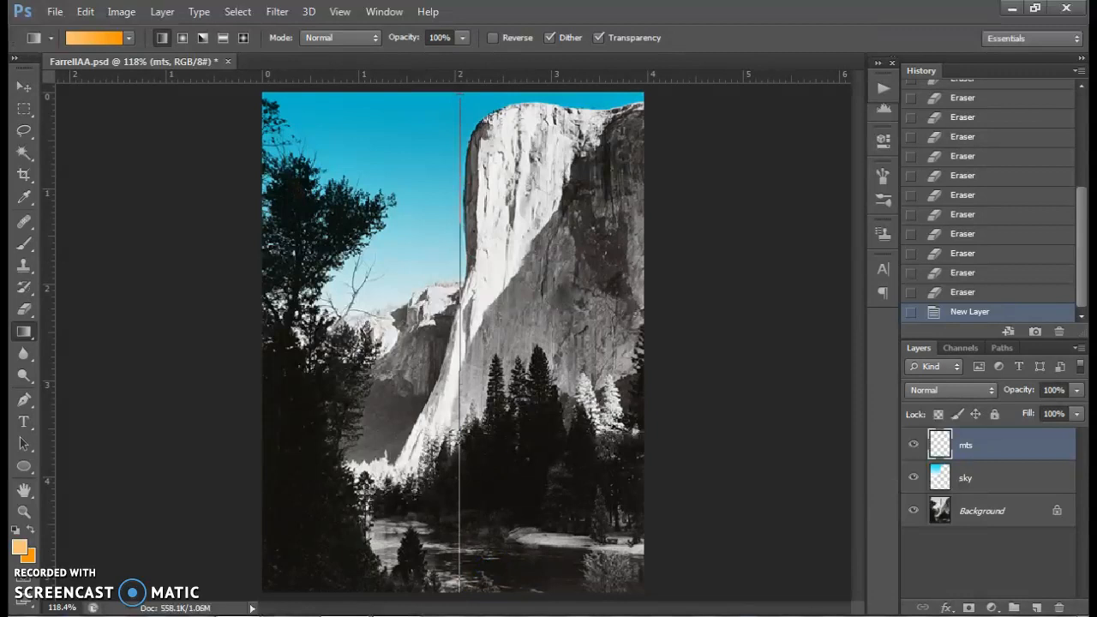
drag(461, 592, 460, 591)
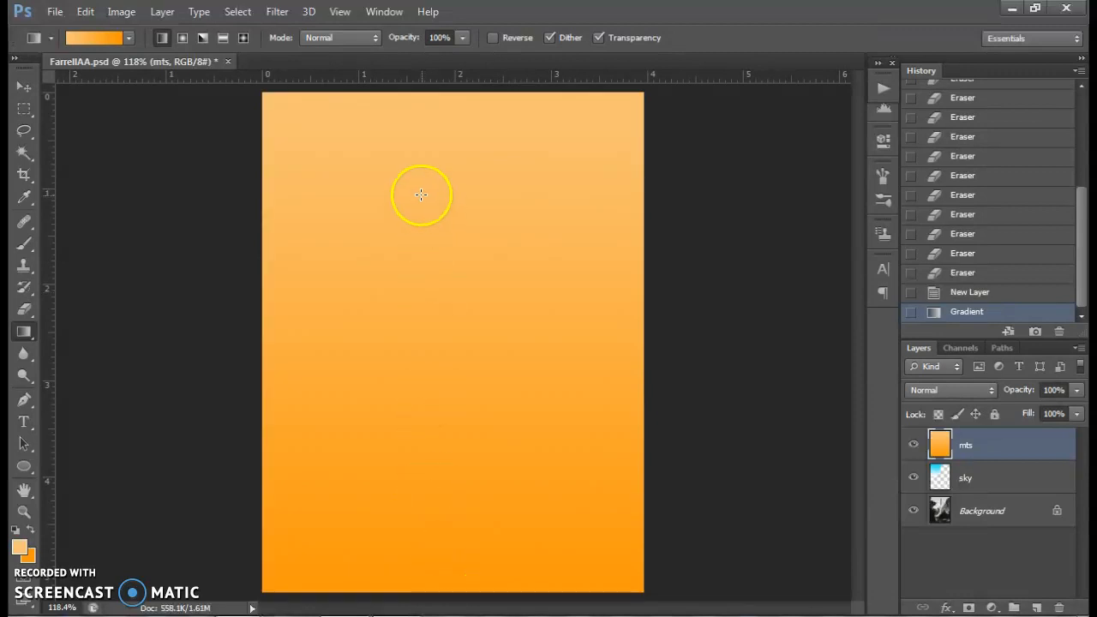
Set the foreground color to pale orange fce9cf and redraw the mts layer's linear gradient downward
click(19, 547)
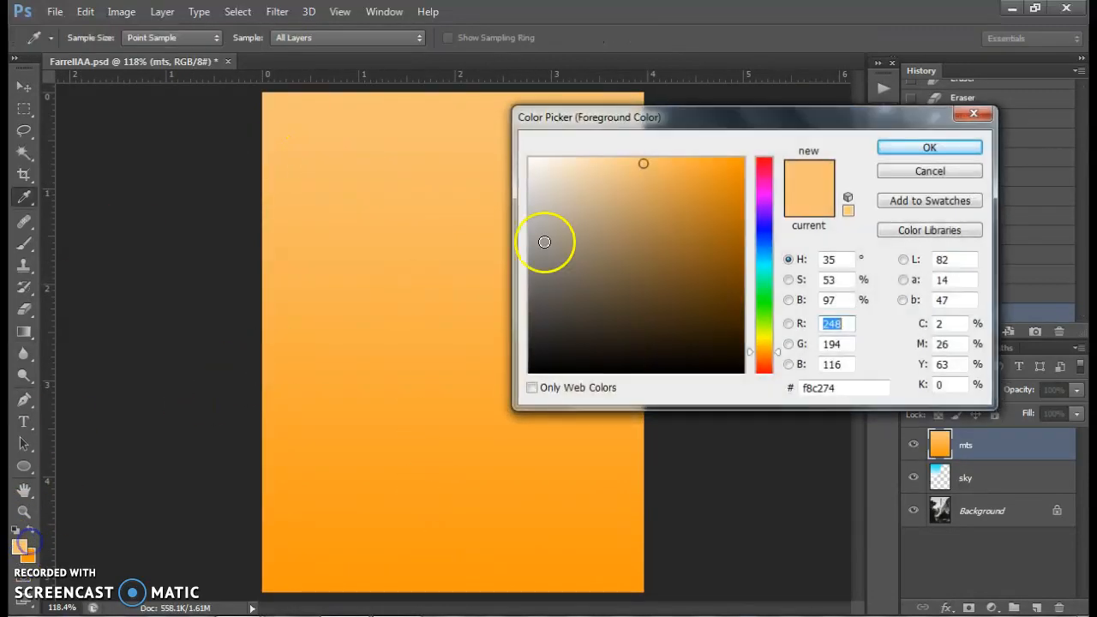
click(567, 160)
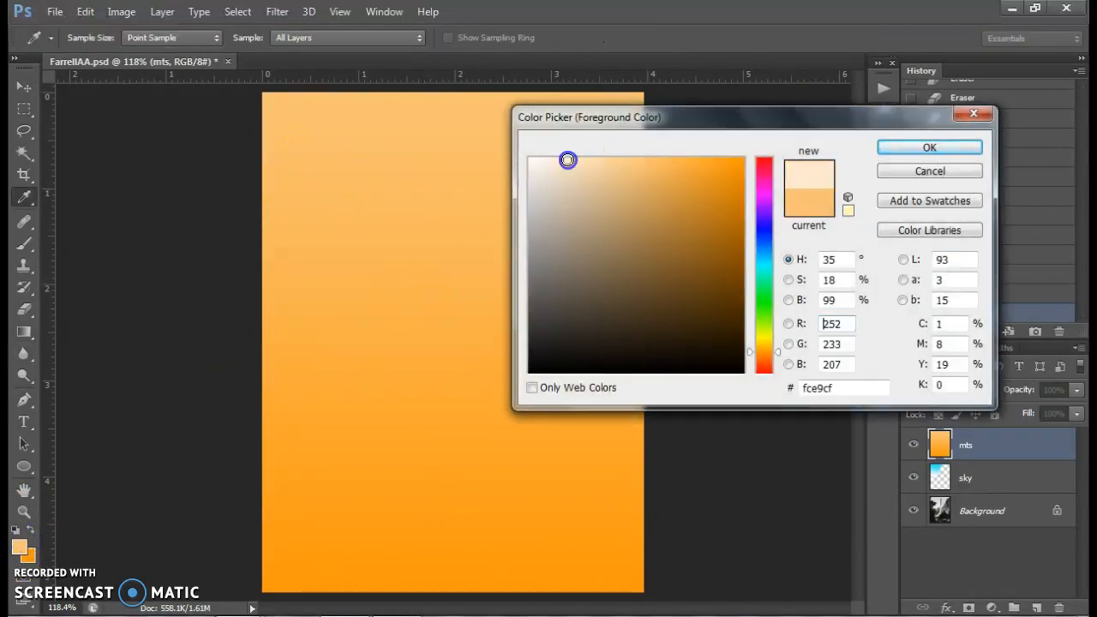
click(900, 152)
drag(450, 180, 461, 586)
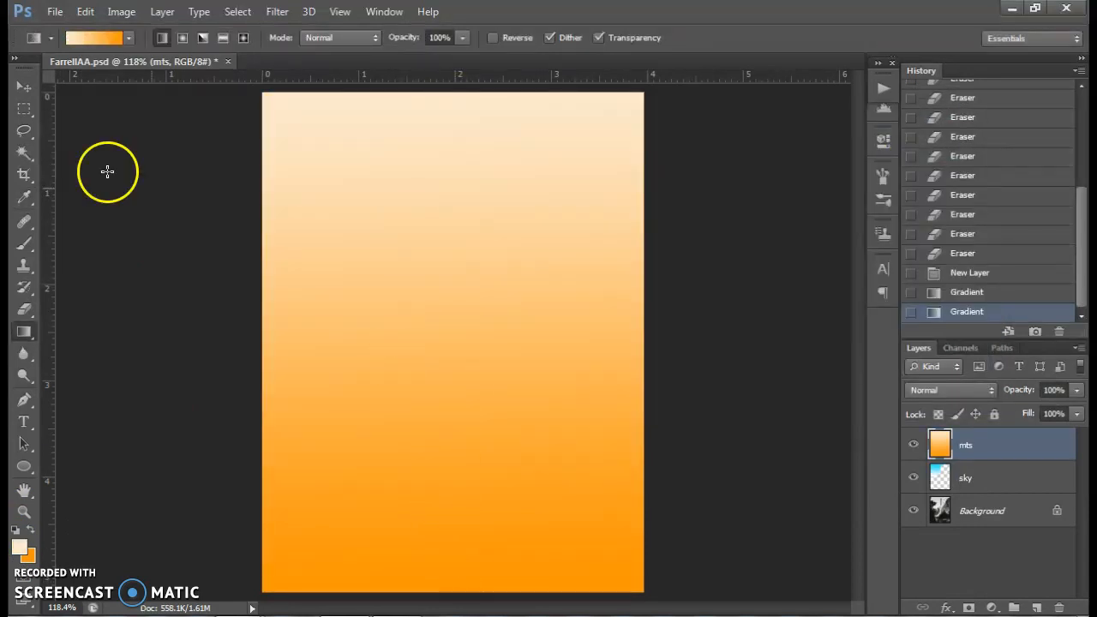
Set the mts layer's blending mode to Multiply
click(24, 86)
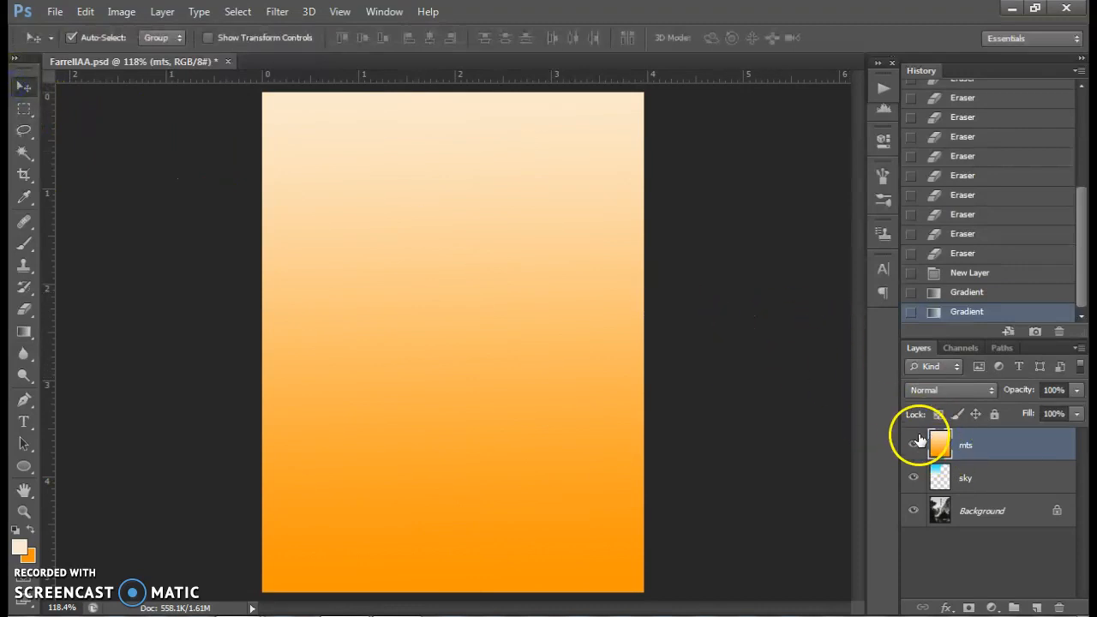
click(963, 392)
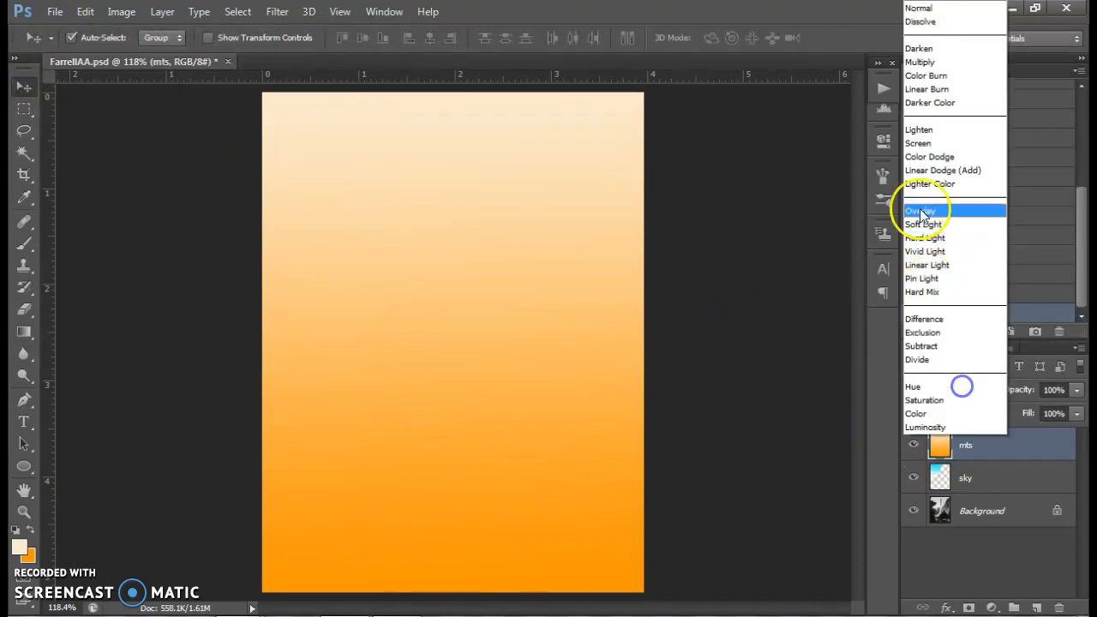
click(914, 47)
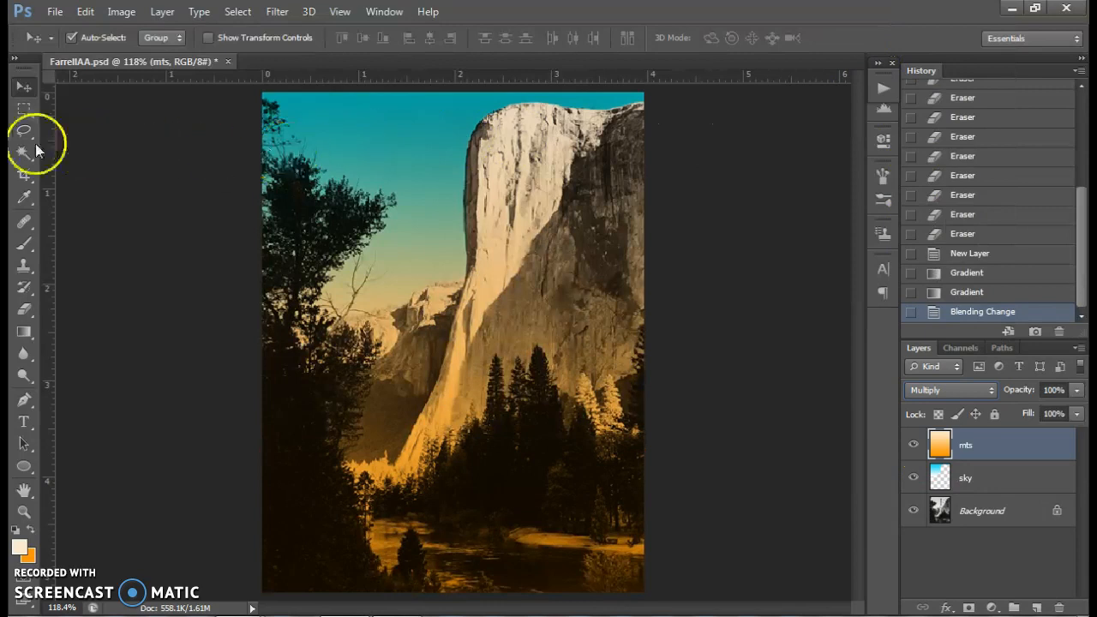
Redraw the mts layer's gradient diagonally from the open sky down to the trees below the cliff
click(24, 332)
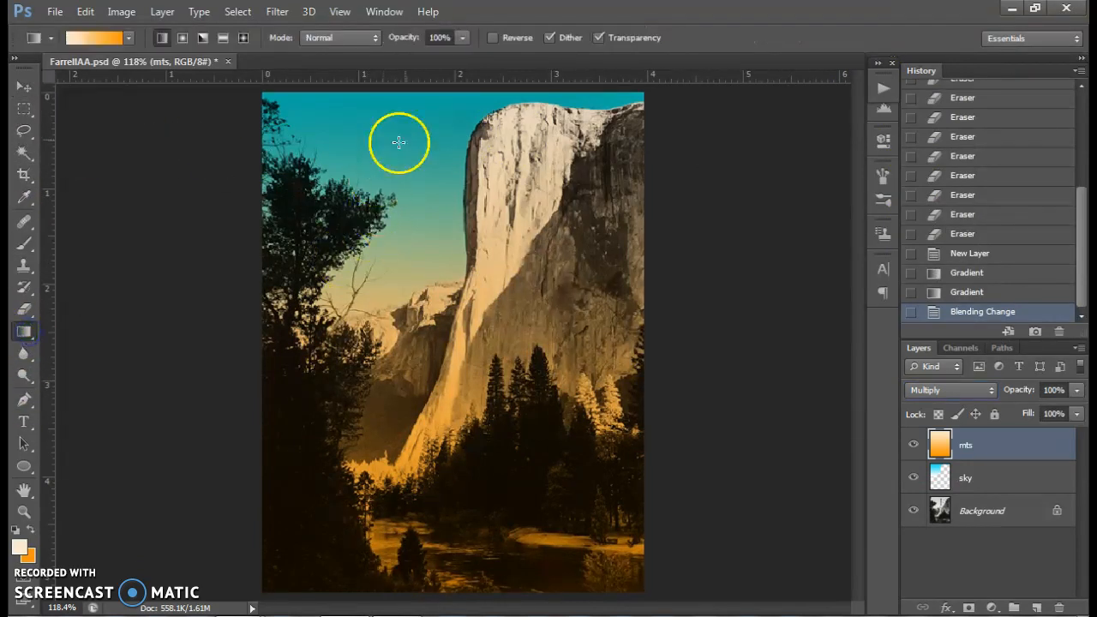
drag(406, 163, 587, 367)
click(25, 87)
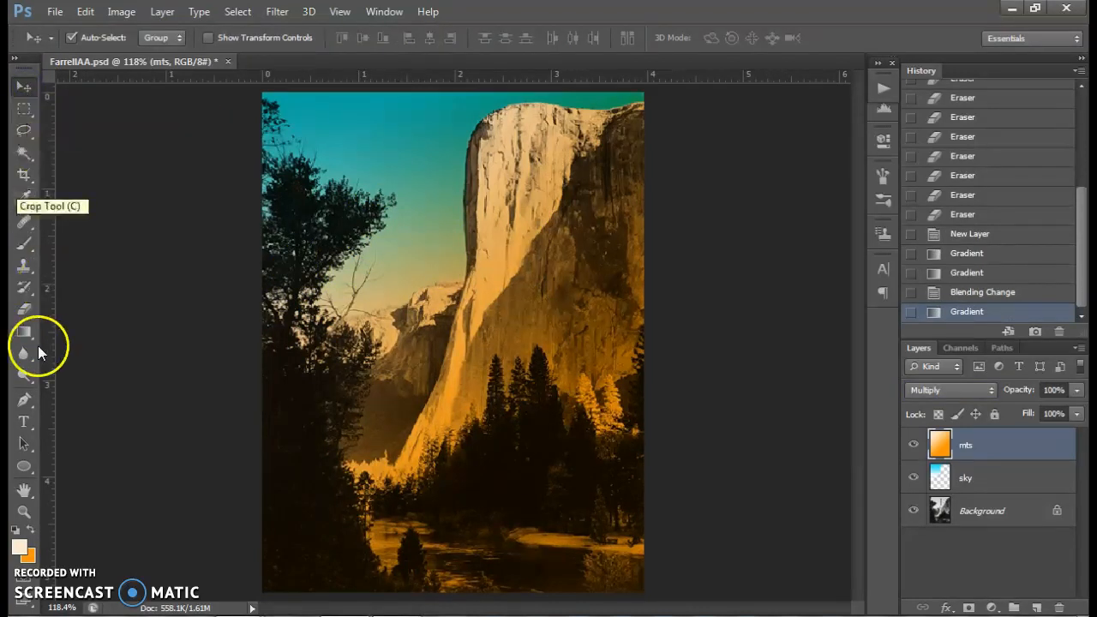
Erase the orange tint from the open sky and upper left tree with a 100 px eraser, undoing the extra stroke
click(24, 309)
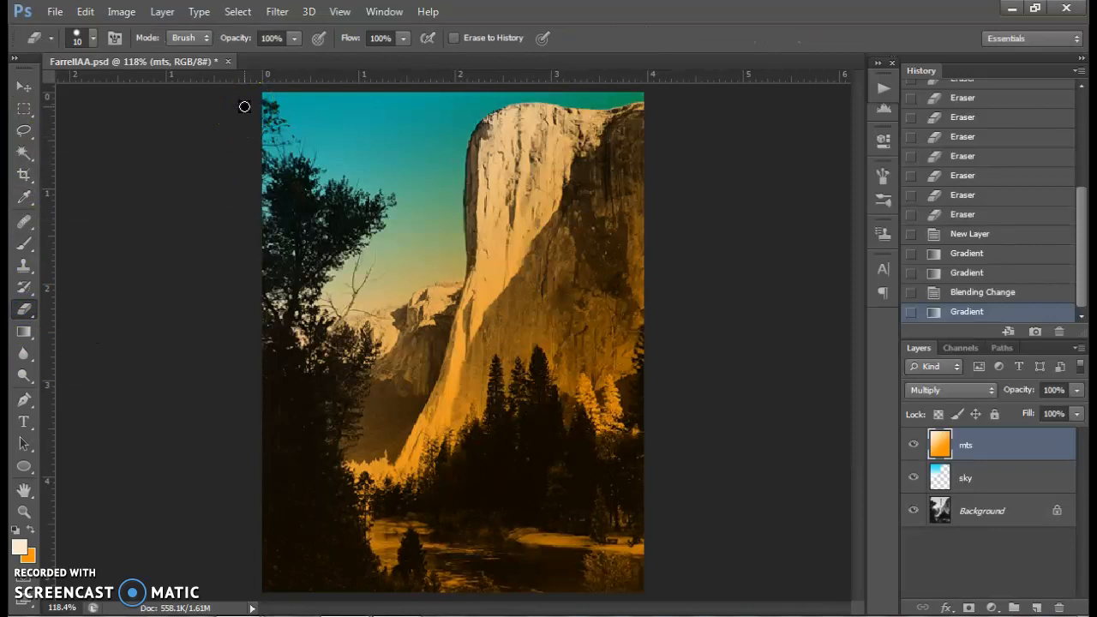
mouse_move(291, 111)
mouse_down()
mouse_move(336, 111)
mouse_move(389, 156)
mouse_move(270, 250)
mouse_move(342, 239)
mouse_move(284, 291)
mouse_move(287, 303)
mouse_move(350, 261)
mouse_move(371, 251)
mouse_move(332, 270)
mouse_move(379, 257)
mouse_move(398, 106)
mouse_move(396, 143)
mouse_up()
mouse_move(426, 554)
mouse_down()
mouse_move(317, 554)
mouse_move(282, 528)
mouse_move(342, 588)
mouse_up()
drag(278, 466, 278, 491)
key(ctrl+z)
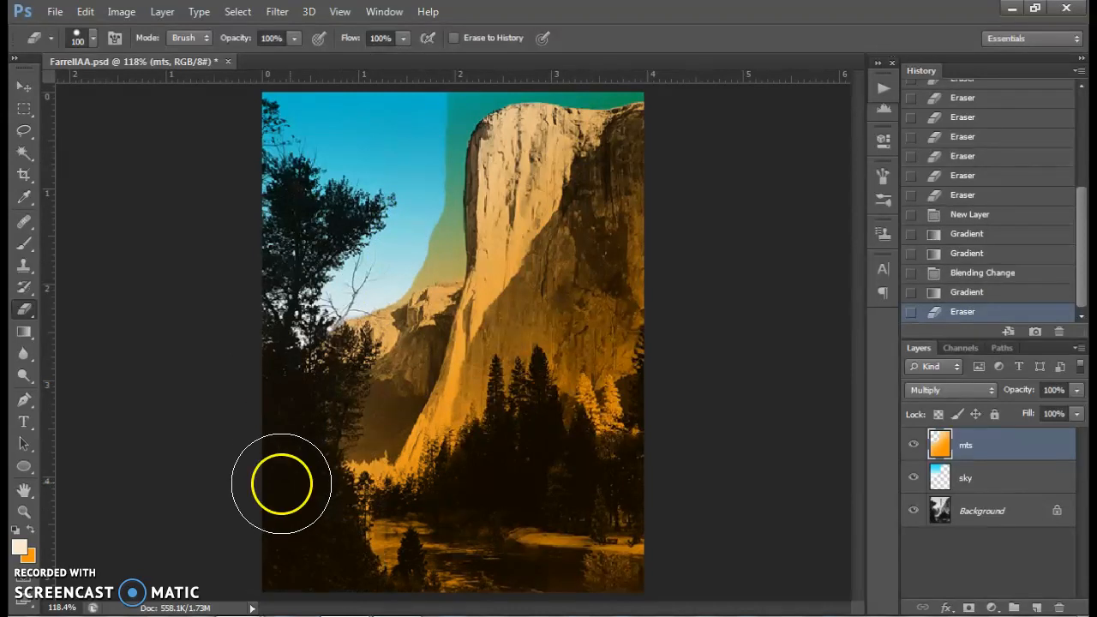
Reduce the eraser to 30 px and erase the orange tint from the sky above the cliff's top rim
key(ctrl+plus)
key(ctrl+plus)
key(ctrl+plus)
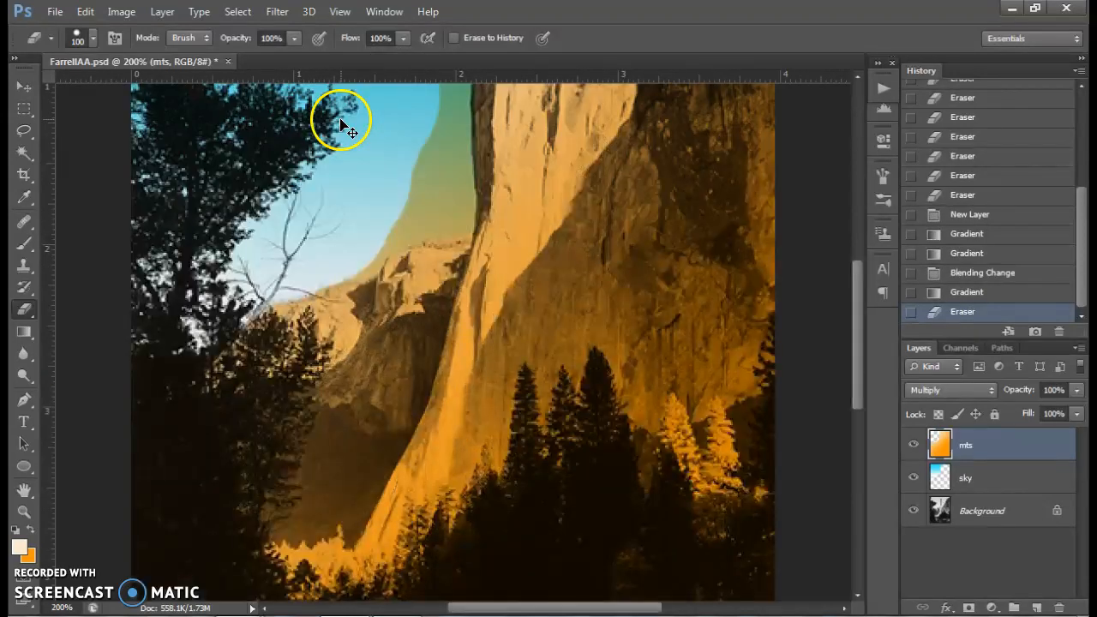
drag(454, 208, 433, 566)
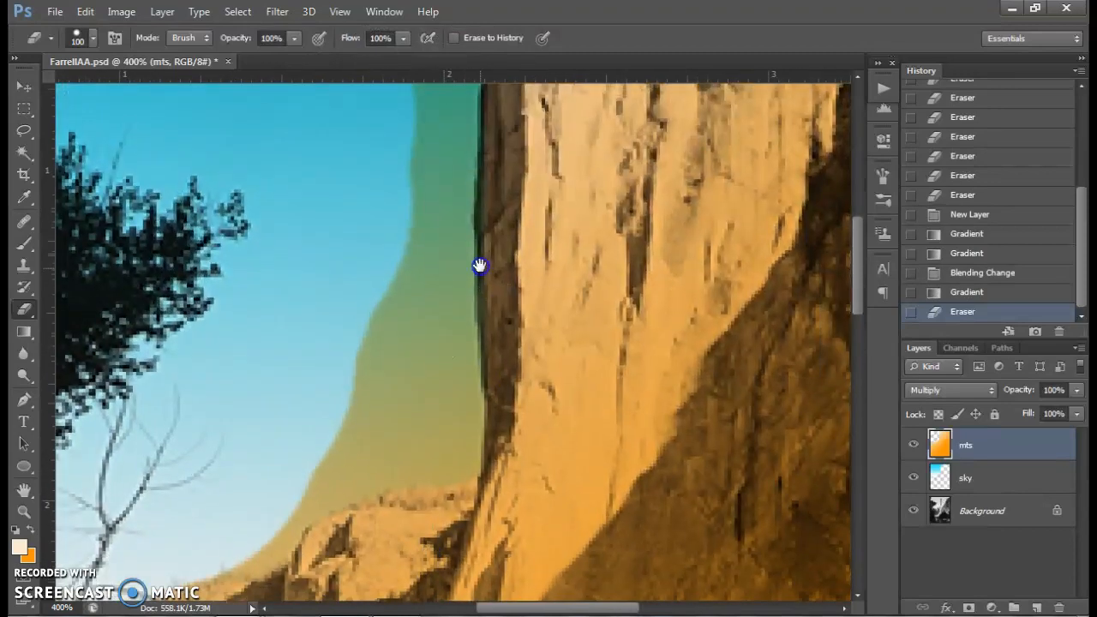
drag(480, 266, 418, 597)
drag(523, 348, 205, 383)
key(bracketleft)
key(bracketleft)
key(bracketleft)
key(bracketleft)
key(bracketleft)
key(bracketleft)
key(bracketleft)
key(bracketleft)
key(bracketleft)
key(bracketleft)
key(bracketleft)
key(bracketleft)
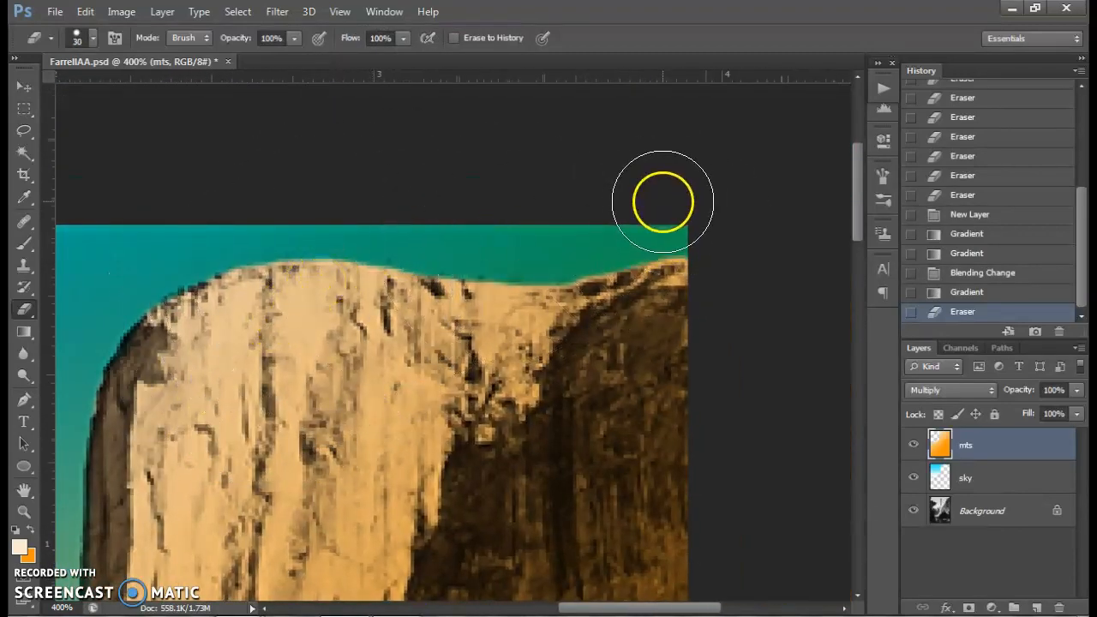
mouse_move(677, 224)
mouse_down()
mouse_move(575, 255)
mouse_move(502, 259)
mouse_move(237, 232)
mouse_move(581, 231)
mouse_up()
Erase the remaining tint from the sky along the cliff's left edge and the distant ridge, using a 15 px eraser
key(space)
mouse_move(345, 241)
mouse_down()
mouse_move(704, 237)
mouse_move(579, 237)
mouse_move(491, 271)
mouse_move(612, 216)
mouse_move(607, 235)
mouse_move(485, 293)
mouse_move(443, 345)
mouse_move(498, 292)
mouse_move(437, 377)
mouse_move(434, 419)
mouse_move(449, 371)
mouse_move(435, 510)
mouse_move(420, 525)
mouse_move(424, 285)
mouse_move(408, 487)
mouse_move(403, 253)
mouse_up()
mouse_move(399, 215)
mouse_down()
mouse_move(463, 286)
mouse_move(529, 215)
mouse_move(458, 294)
mouse_up()
drag(388, 382, 434, 41)
mouse_move(435, 118)
mouse_down()
mouse_move(425, 345)
mouse_move(448, 330)
mouse_move(451, 377)
mouse_move(466, 265)
mouse_move(468, 375)
mouse_move(471, 248)
mouse_move(479, 489)
mouse_move(314, 509)
mouse_move(447, 457)
mouse_move(453, 407)
mouse_move(415, 403)
mouse_move(364, 436)
mouse_move(431, 423)
mouse_move(406, 334)
mouse_move(382, 385)
mouse_up()
drag(346, 441, 463, 177)
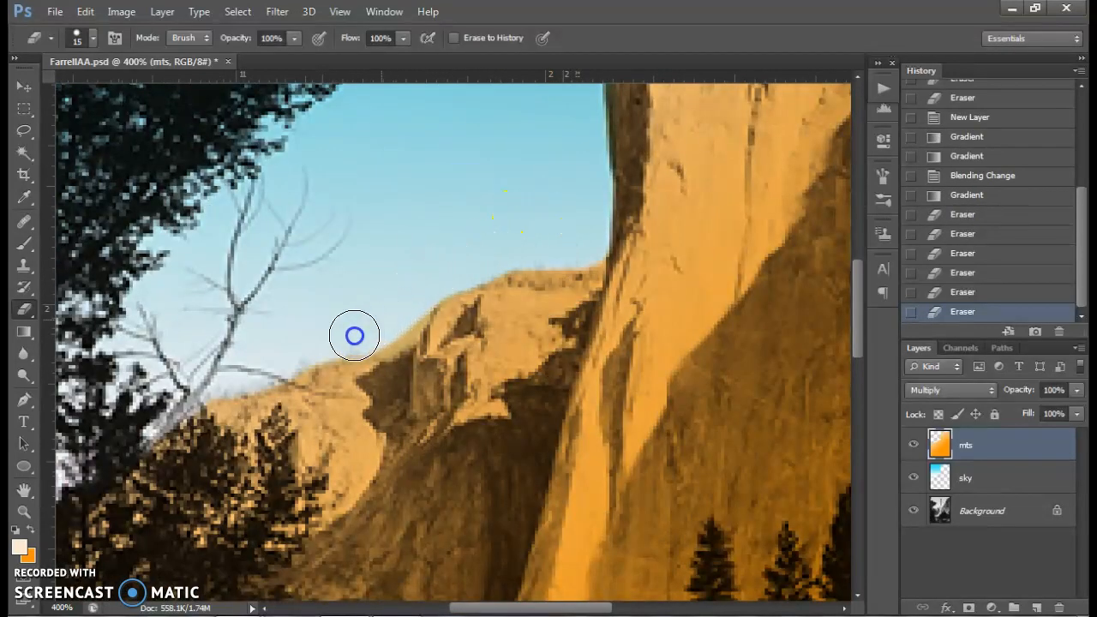
click(154, 401)
Examine the orange tint over the lower trees and river, and across the whole photograph
mouse_move(399, 244)
mouse_down()
mouse_move(387, 235)
mouse_move(436, 91)
mouse_up()
drag(615, 355, 552, 157)
drag(597, 379, 613, 202)
drag(731, 301, 568, 177)
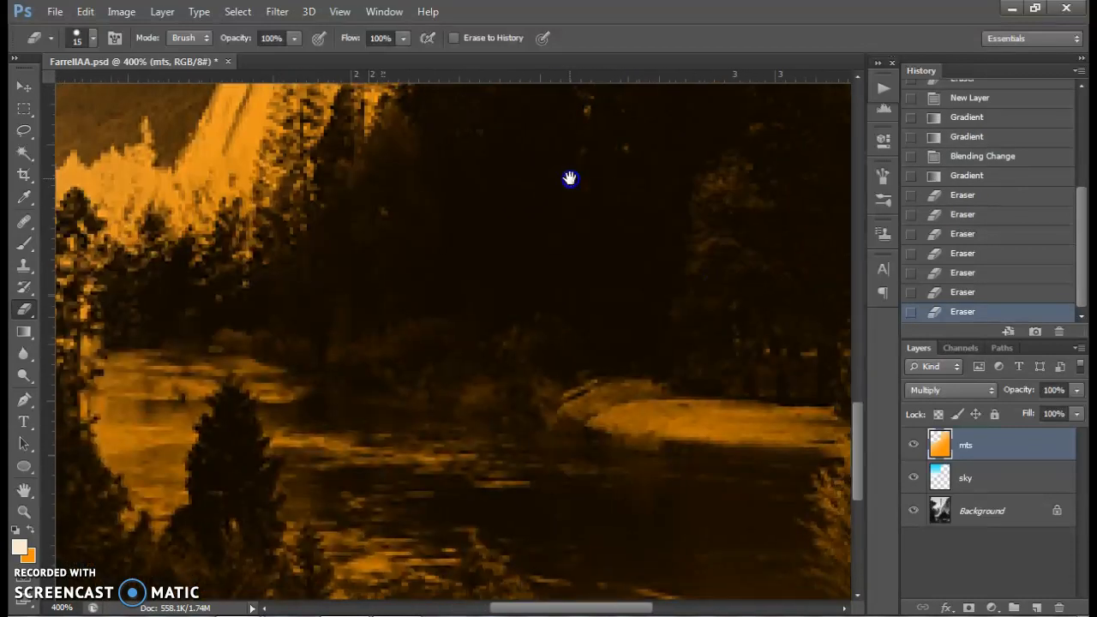
drag(622, 301, 625, 232)
key(ctrl+minus)
key(ctrl+minus)
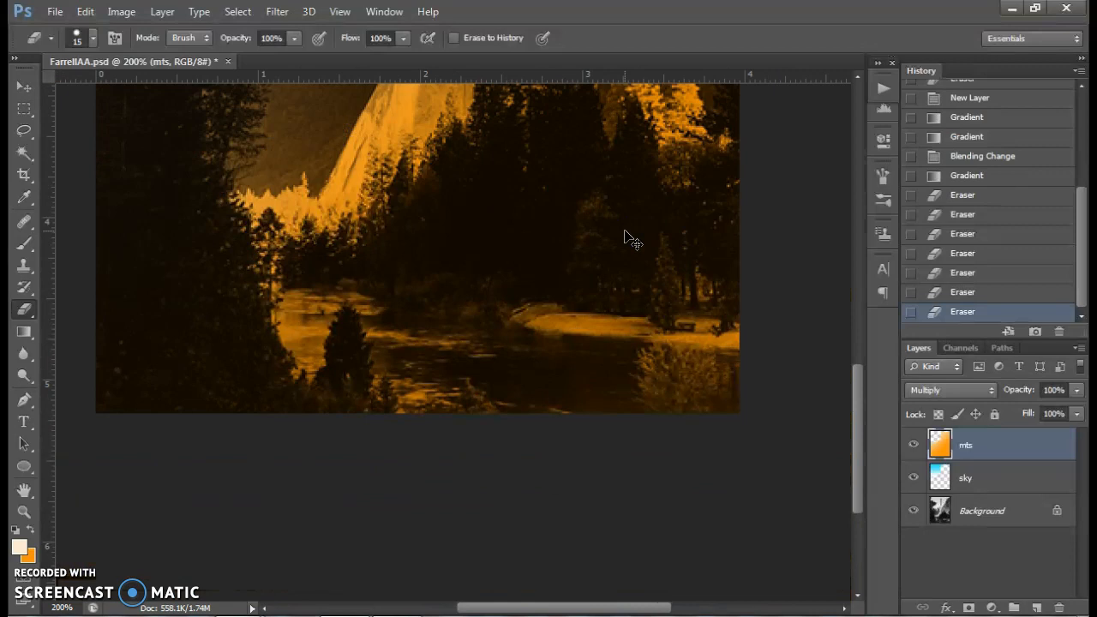
key(ctrl+minus)
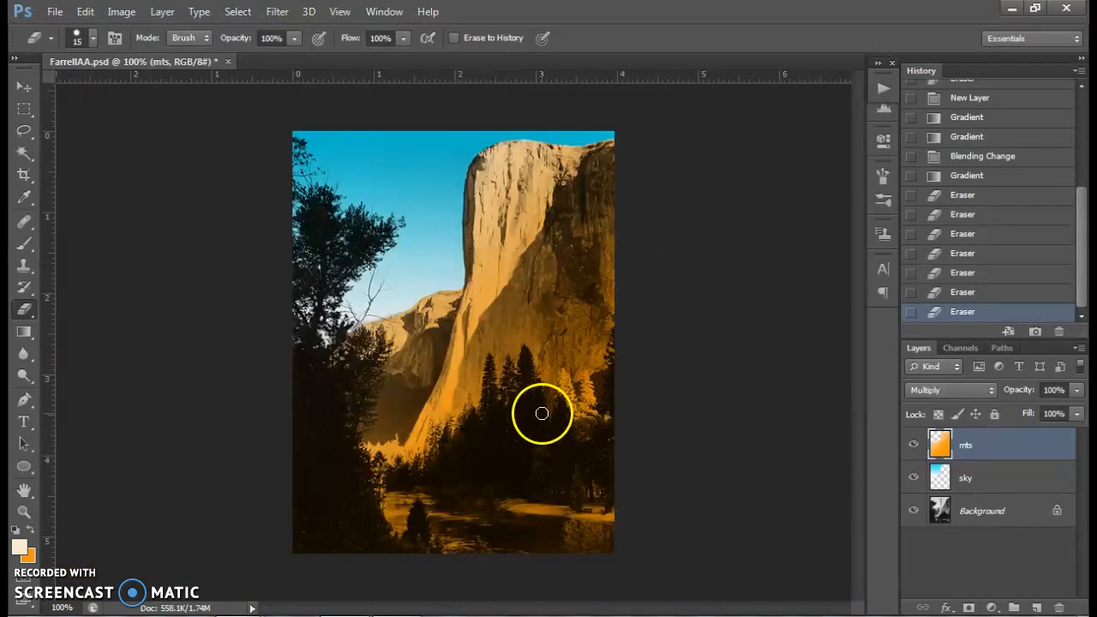
Give the eraser a soft round brush tip for working on the pale trees below the cliff
key(ctrl+plus)
key(ctrl+plus)
key(m)
mouse_move(742, 489)
mouse_down()
mouse_move(497, 316)
mouse_move(228, 374)
mouse_up()
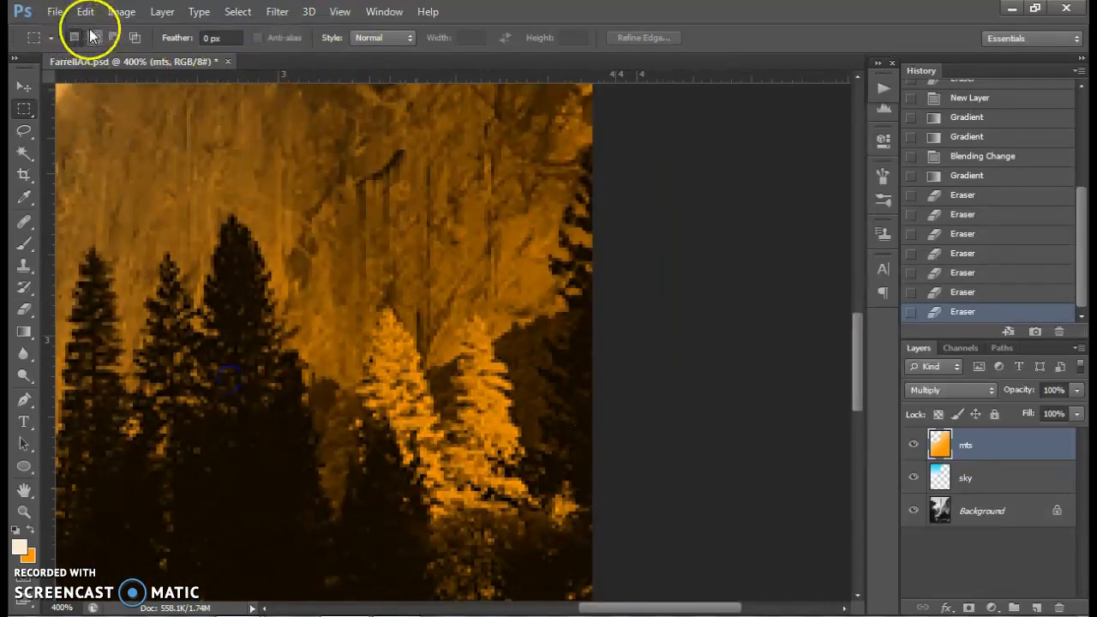
click(24, 308)
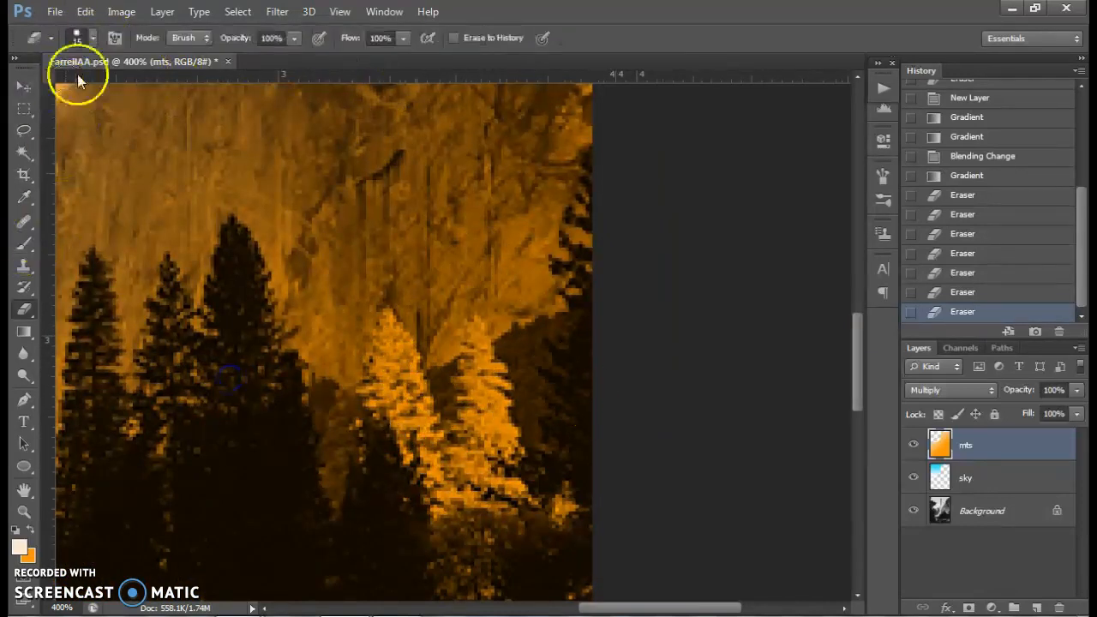
click(92, 38)
double_click(93, 167)
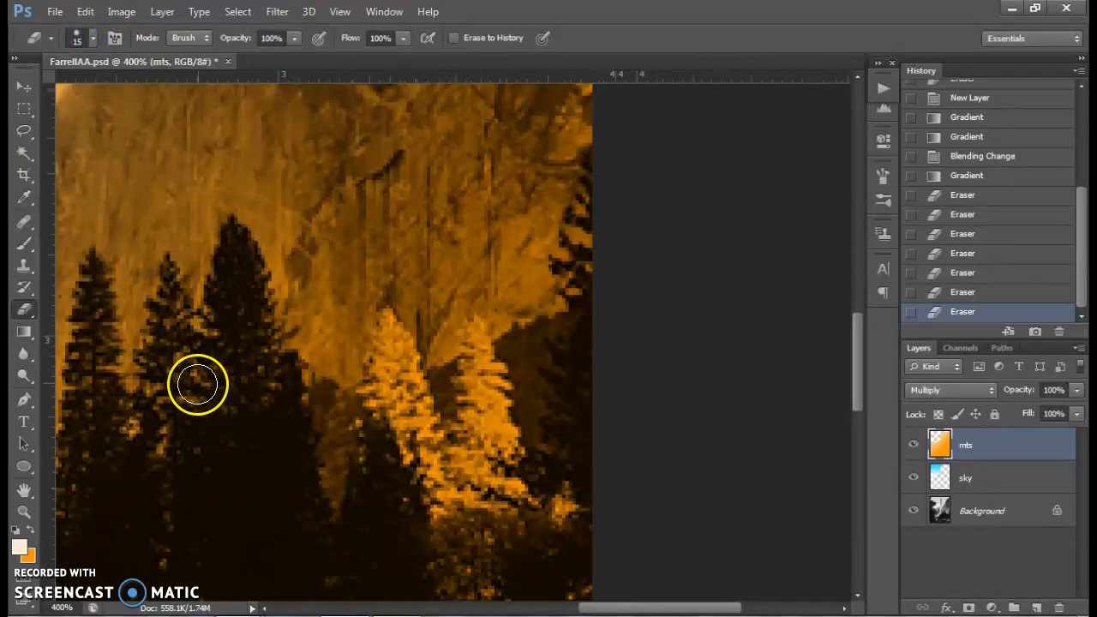
Reduce the eraser to 7 px and erase the orange tint from the two pale trees below the cliff
key(bracketleft)
key(bracketleft)
key(bracketleft)
key(bracketleft)
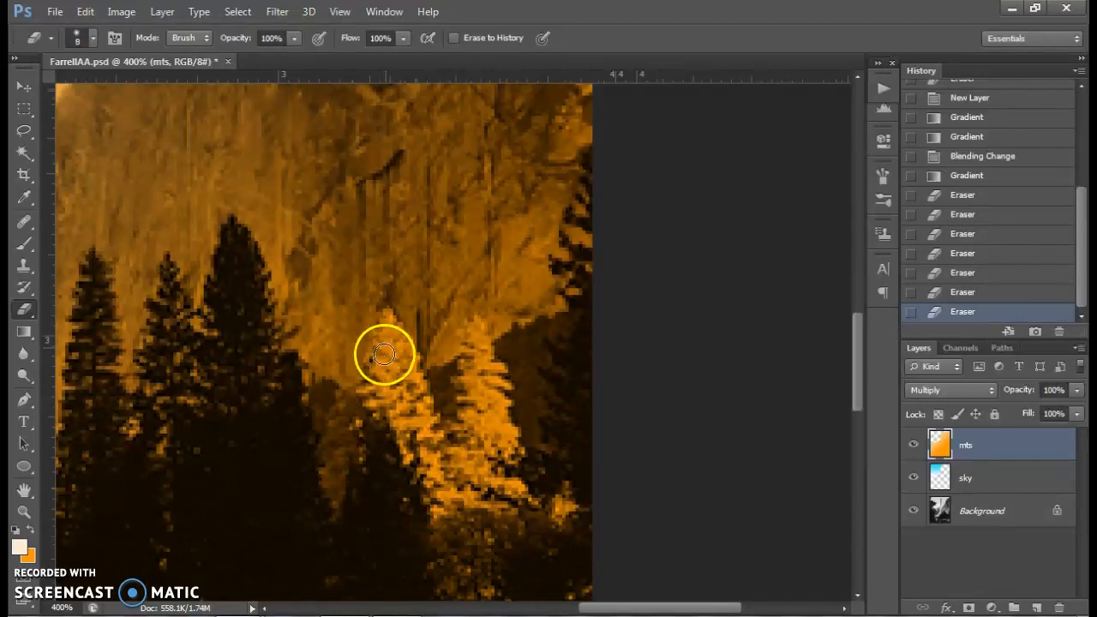
key(bracketright)
key(bracketright)
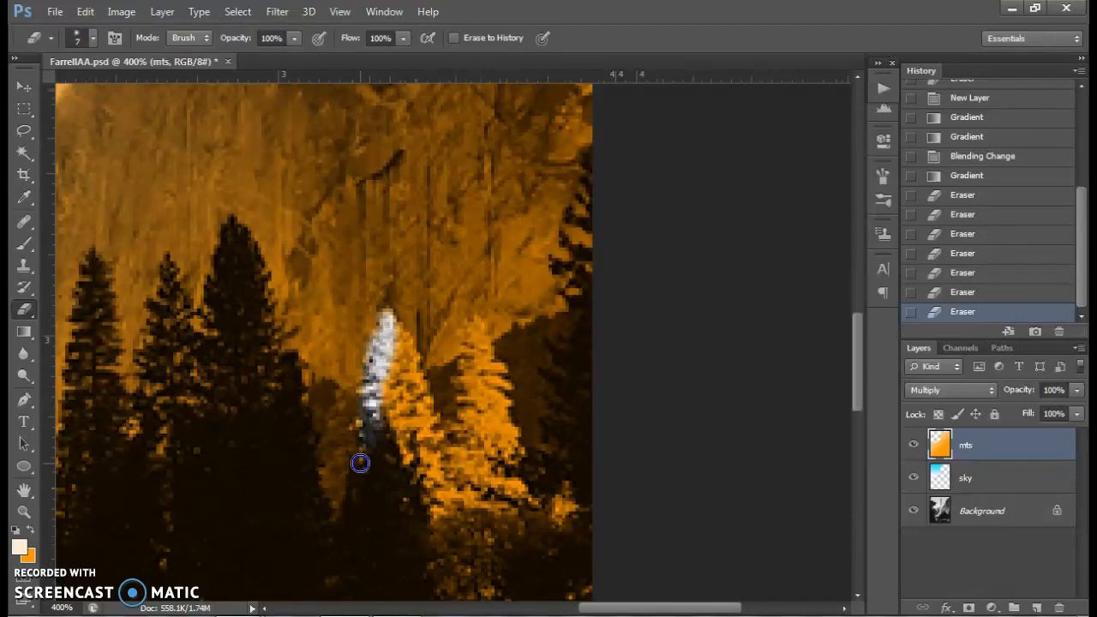
mouse_move(380, 378)
mouse_down()
mouse_move(404, 452)
mouse_move(389, 323)
mouse_move(426, 393)
mouse_move(428, 462)
mouse_move(418, 474)
mouse_move(407, 376)
mouse_move(434, 512)
mouse_move(434, 442)
mouse_up()
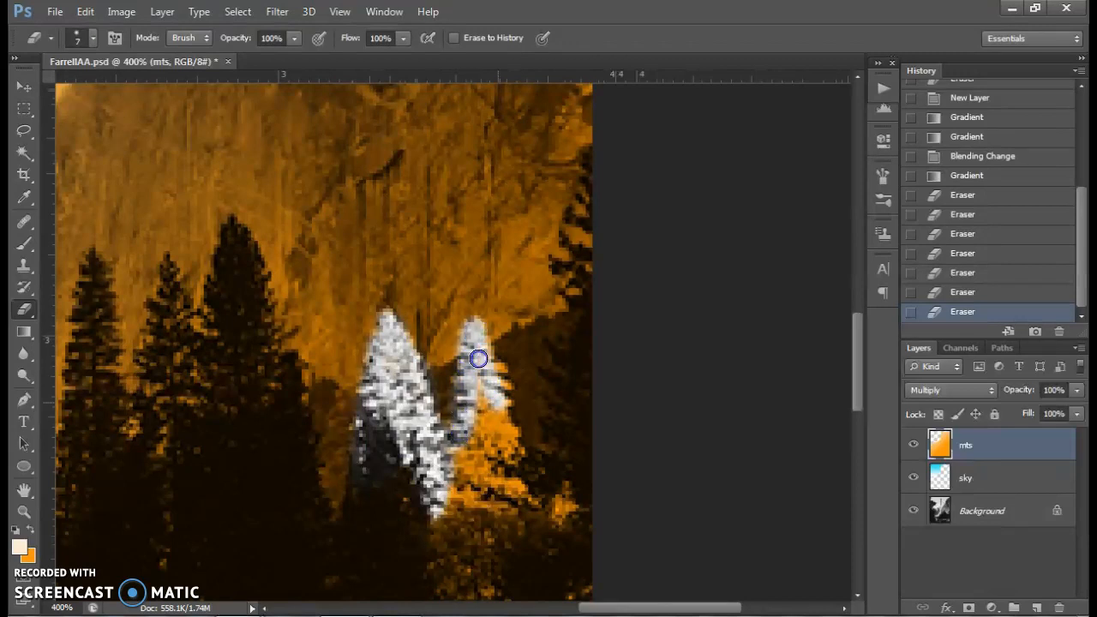
mouse_move(499, 389)
mouse_down()
mouse_move(504, 494)
mouse_move(480, 417)
mouse_move(480, 443)
mouse_move(440, 499)
mouse_up()
mouse_move(487, 379)
mouse_down()
mouse_move(483, 429)
mouse_move(483, 389)
mouse_up()
Enlarge the eraser to 15 px and erase the tint from the foliage around the base of the pale trees
mouse_move(446, 520)
mouse_down()
mouse_move(445, 356)
mouse_move(446, 426)
mouse_move(460, 413)
mouse_up()
key(])
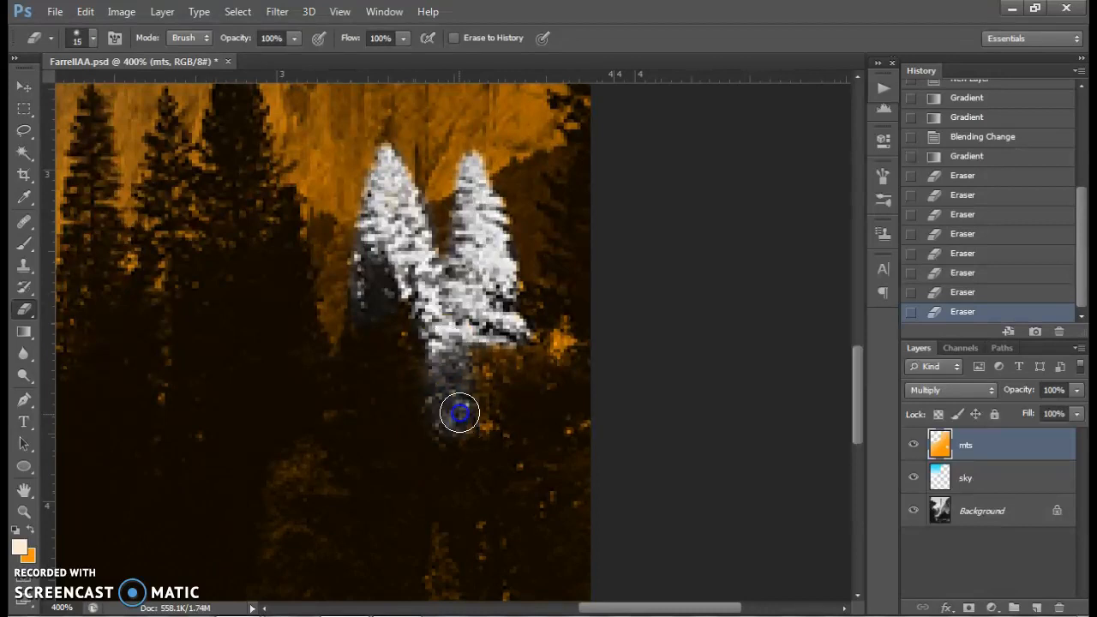
mouse_move(494, 338)
mouse_down()
mouse_move(492, 364)
mouse_move(486, 308)
mouse_up()
mouse_move(472, 168)
mouse_down()
mouse_move(456, 291)
mouse_move(389, 163)
mouse_move(375, 295)
mouse_move(502, 343)
mouse_move(457, 348)
mouse_move(541, 400)
mouse_up()
Enlarge the eraser to 50 px and erase the tint from the riverside shrub, the bank behind it and the adjoining water
mouse_move(451, 337)
mouse_down()
mouse_move(417, 492)
mouse_move(424, 154)
mouse_up()
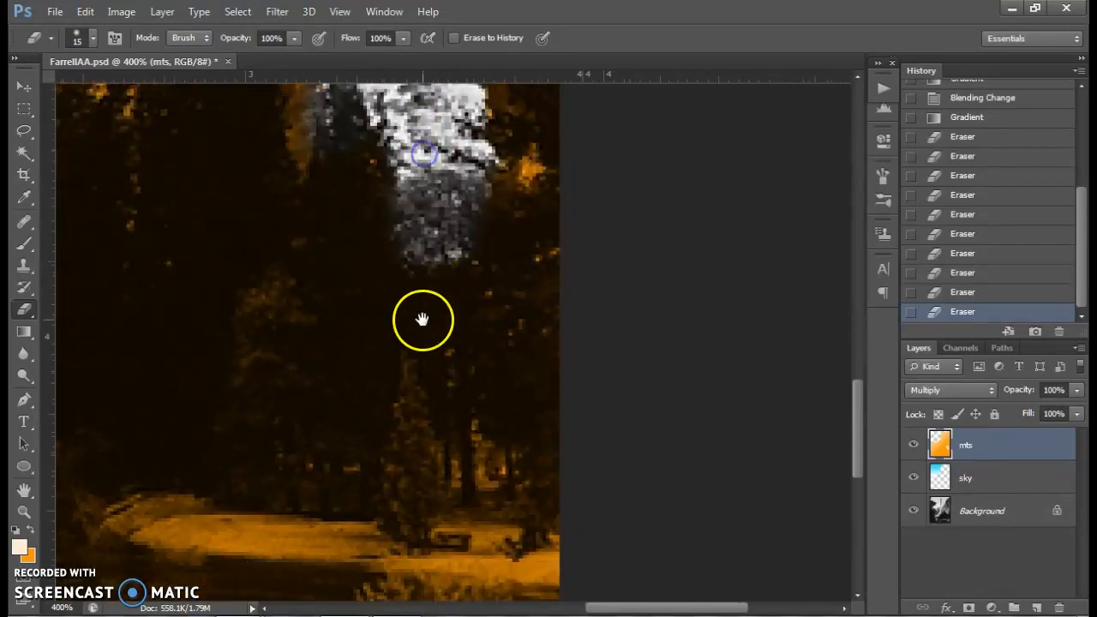
drag(423, 319, 431, 246)
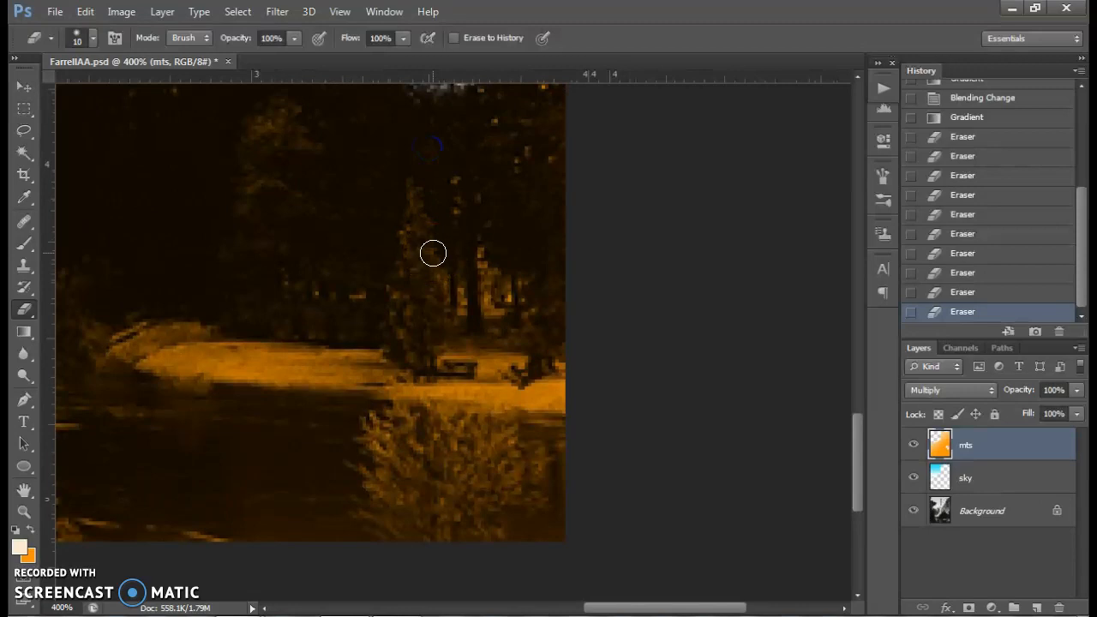
key(bracketright)
mouse_move(487, 422)
mouse_down()
mouse_move(465, 509)
mouse_move(594, 438)
mouse_move(523, 487)
mouse_move(398, 481)
mouse_move(392, 461)
mouse_move(374, 457)
mouse_move(286, 477)
mouse_up()
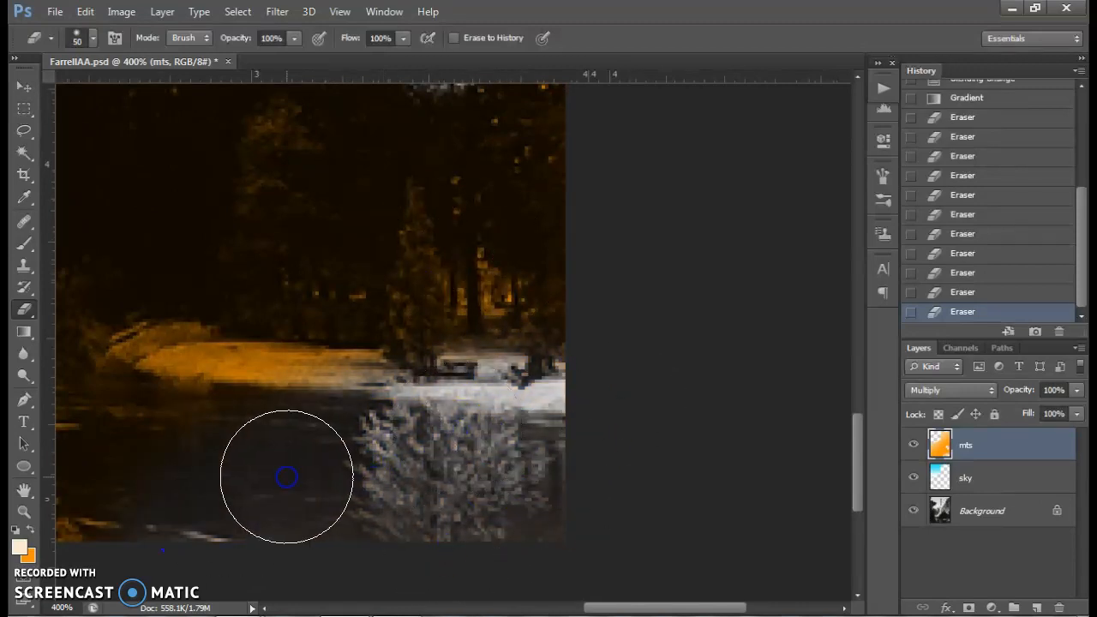
Erase the remaining orange tint from the river, its banks and the dark trees on both sides with the 50 px eraser
key(ctrl+minus)
key(ctrl+minus)
key(ctrl+minus)
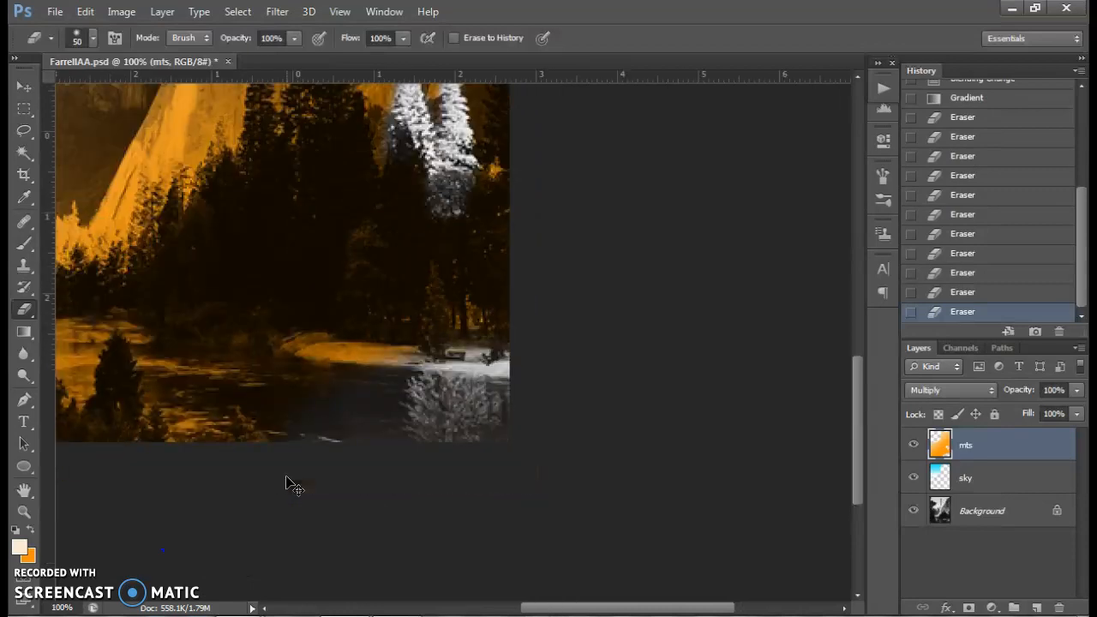
drag(555, 554, 387, 550)
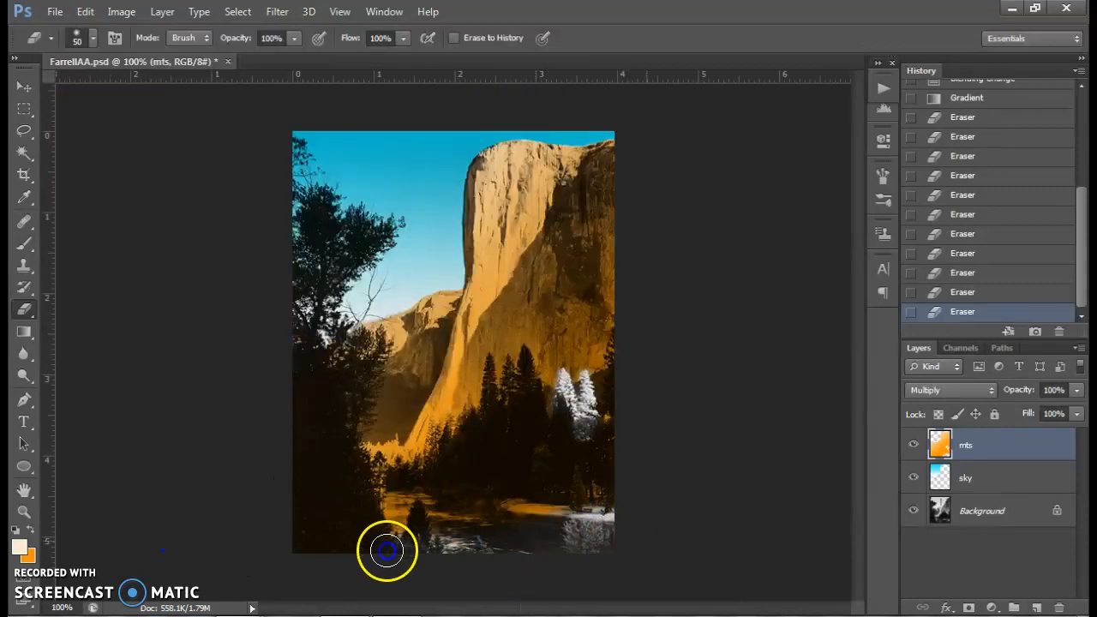
drag(470, 528, 523, 527)
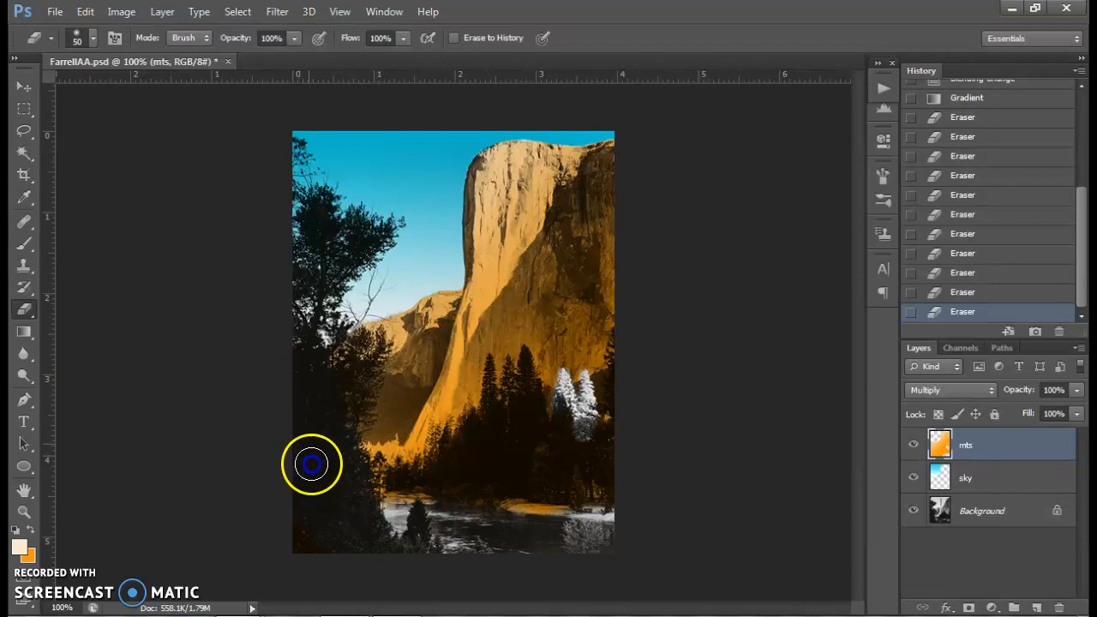
click(297, 544)
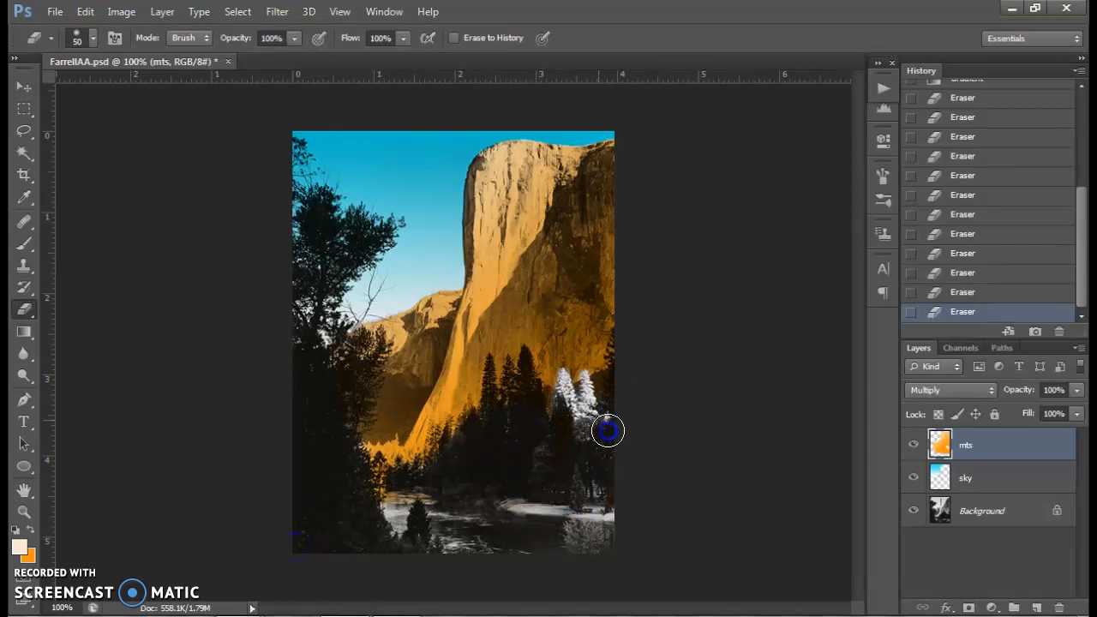
click(617, 515)
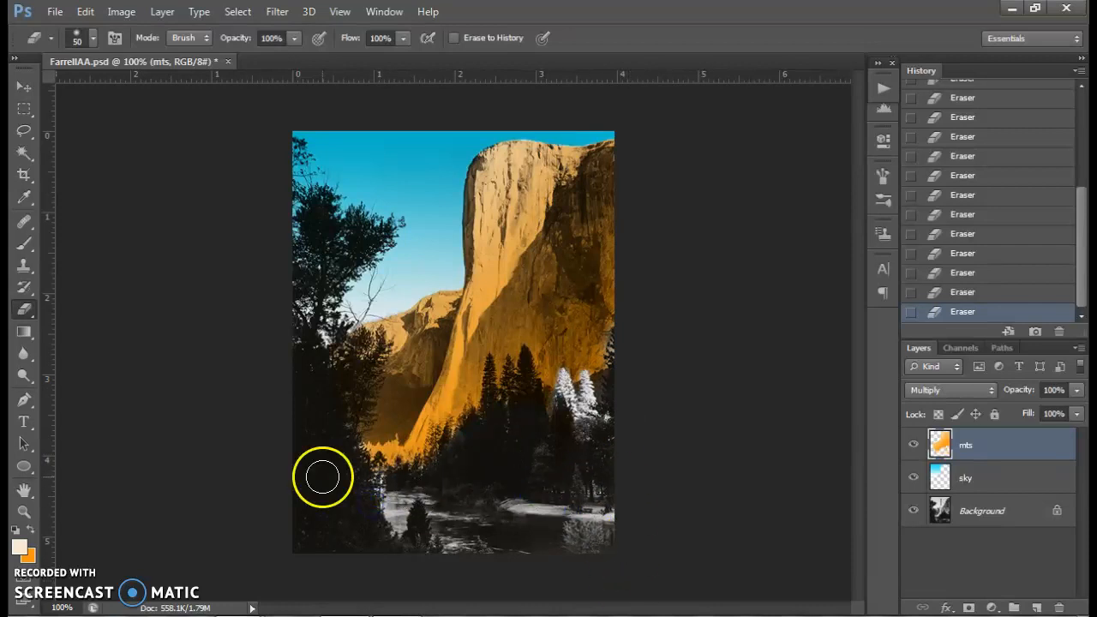
Erase the tint from the pale treetops in the valley left of the cliff's base, reducing the eraser for the finer edges
key(ctrl+plus)
key(ctrl+plus)
key(ctrl+plus)
drag(261, 512, 479, 218)
mouse_move(433, 467)
mouse_down()
mouse_move(355, 485)
mouse_move(331, 514)
mouse_move(382, 516)
mouse_move(389, 538)
mouse_up()
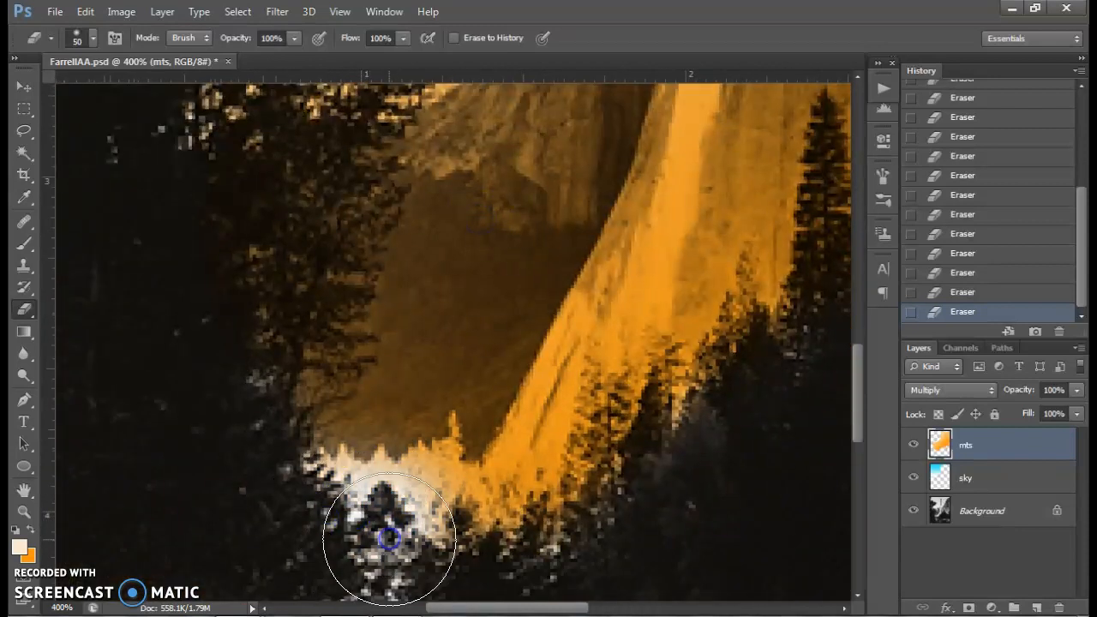
key(bracketleft)
key(bracketleft)
key(bracketleft)
mouse_move(380, 476)
mouse_down()
mouse_move(334, 480)
mouse_move(389, 503)
mouse_move(440, 472)
mouse_move(457, 426)
mouse_move(452, 495)
mouse_move(465, 466)
mouse_move(480, 539)
mouse_move(442, 514)
mouse_move(441, 535)
mouse_move(494, 546)
mouse_move(507, 520)
mouse_move(489, 471)
mouse_move(532, 519)
mouse_move(571, 524)
mouse_move(553, 563)
mouse_up()
Set the eraser to 25 px and erase the tint from the treetops climbing rightward along the foot of the cliff
key(bracketleft)
key(bracketright)
key(bracketright)
mouse_move(588, 497)
mouse_down()
mouse_move(608, 417)
mouse_move(620, 494)
mouse_move(658, 375)
mouse_move(686, 391)
mouse_move(732, 363)
mouse_move(762, 293)
mouse_up()
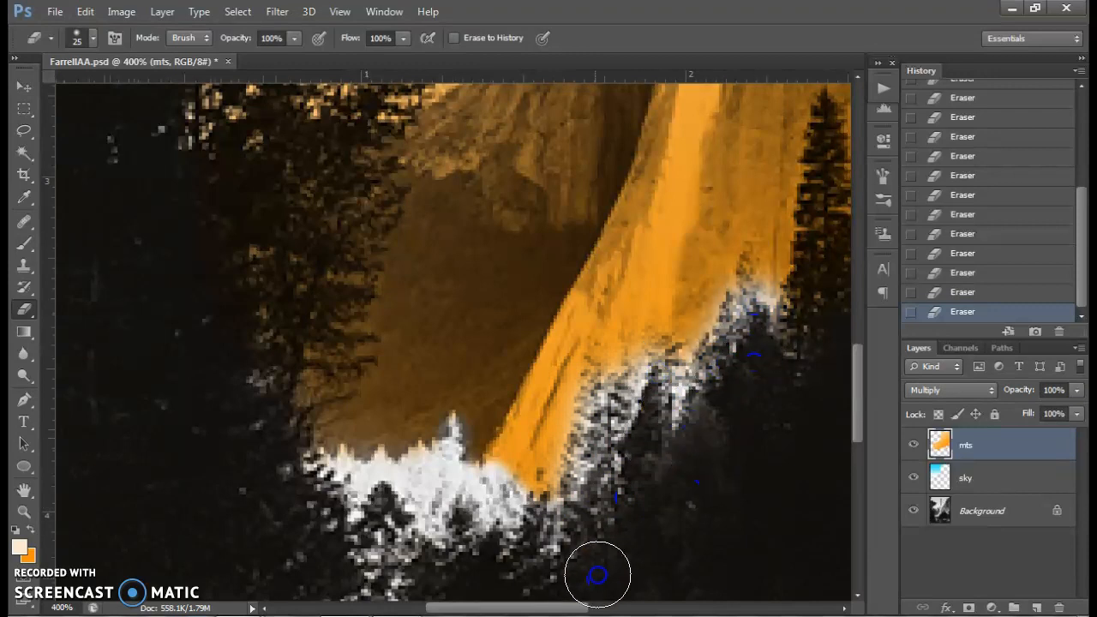
Erase the orange tint from the three tall dark conifers standing in front of the cliff
drag(740, 465, 457, 583)
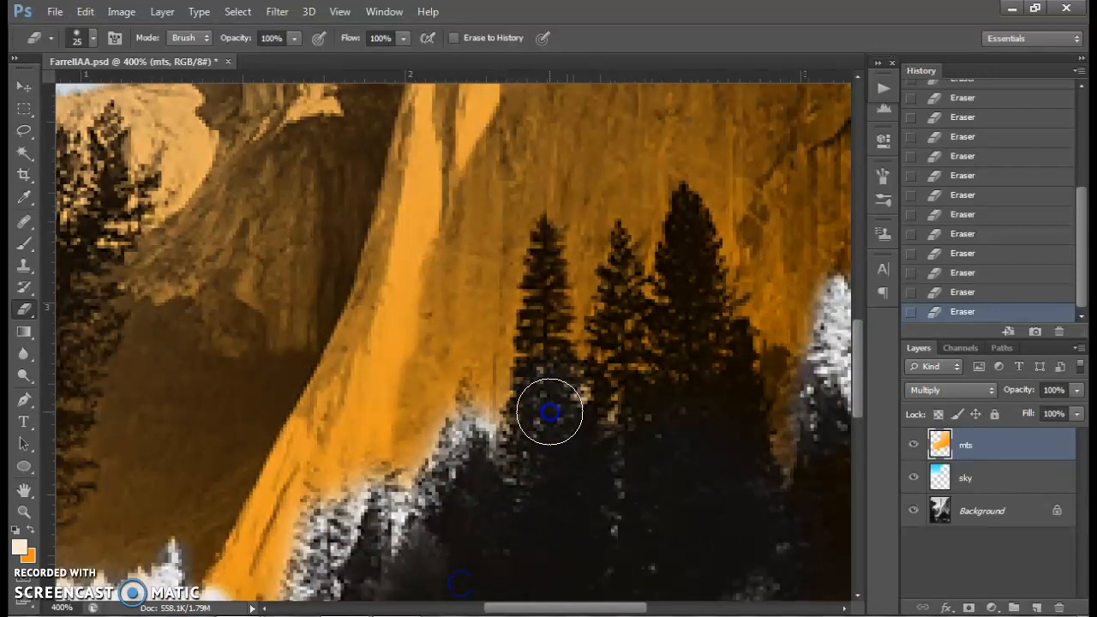
drag(633, 404, 633, 309)
mouse_move(699, 363)
mouse_down()
mouse_move(694, 269)
mouse_move(725, 453)
mouse_up()
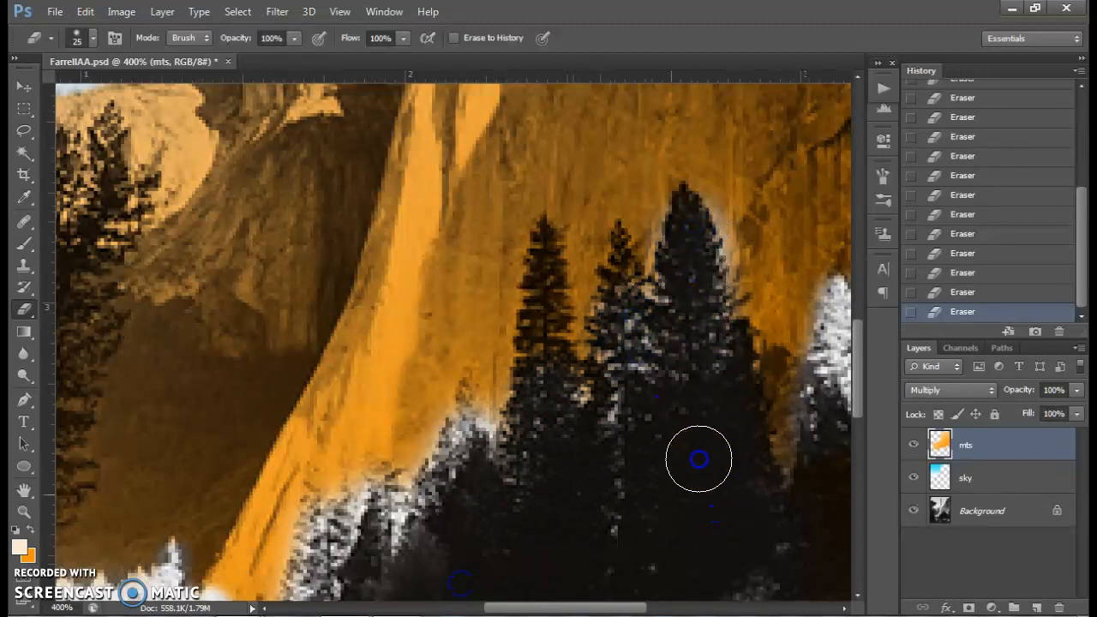
drag(557, 402, 558, 391)
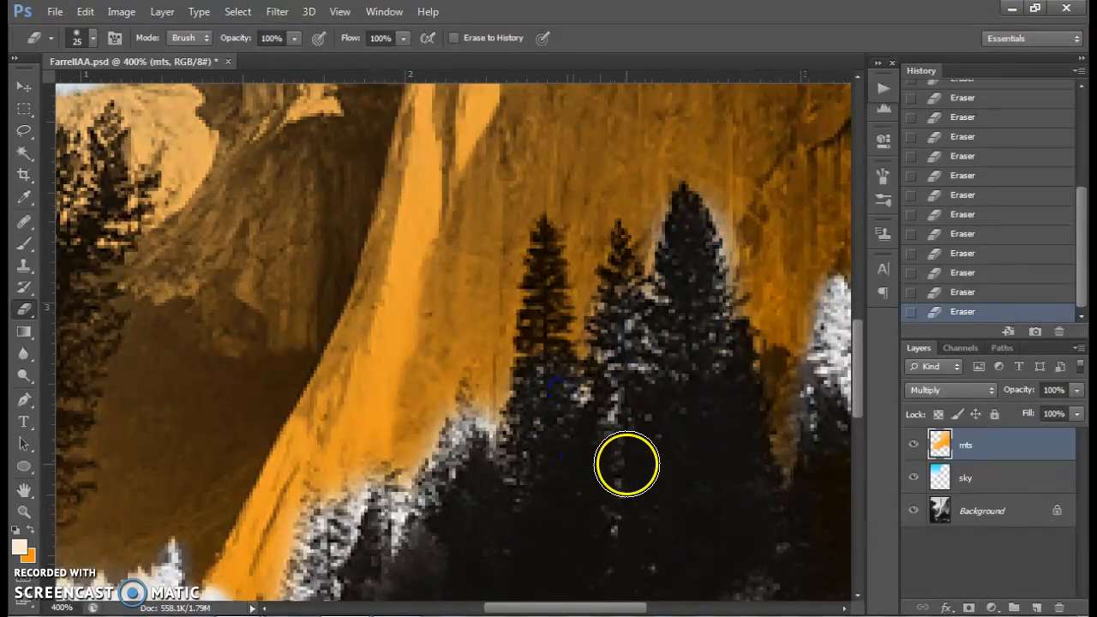
key(ctrl+0)
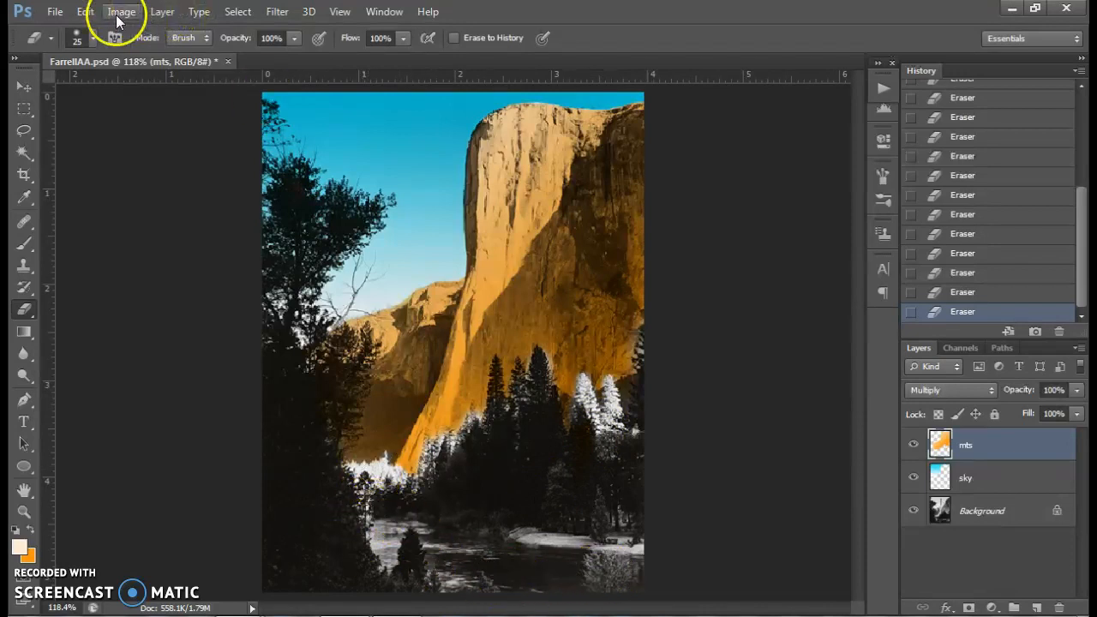
Create a new layer named river
click(162, 12)
mouse_move(334, 29)
click(379, 31)
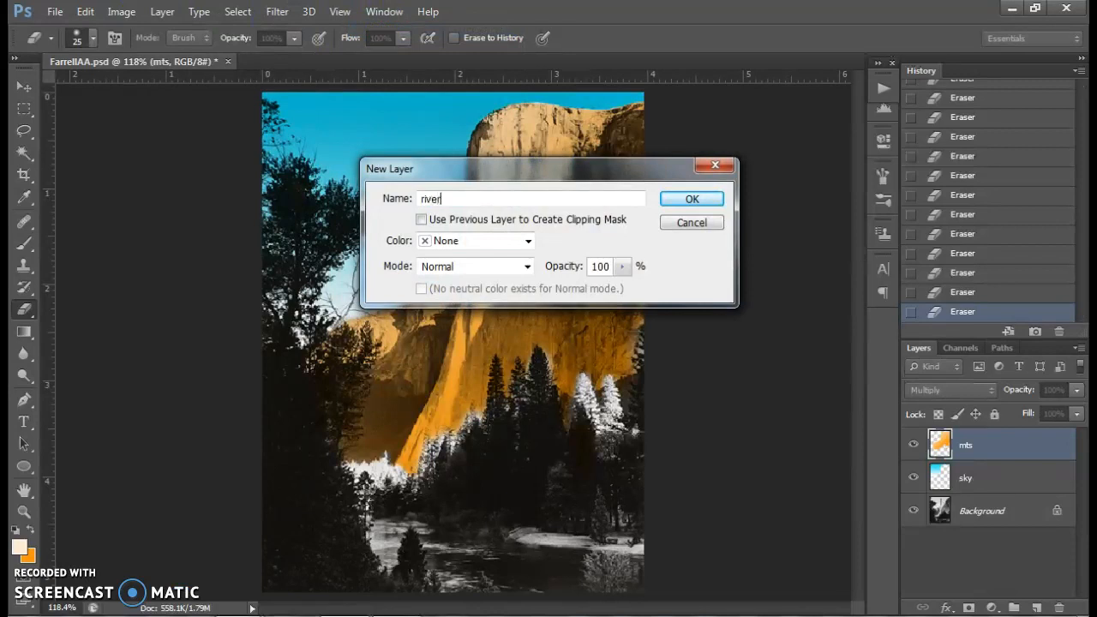
key(Return)
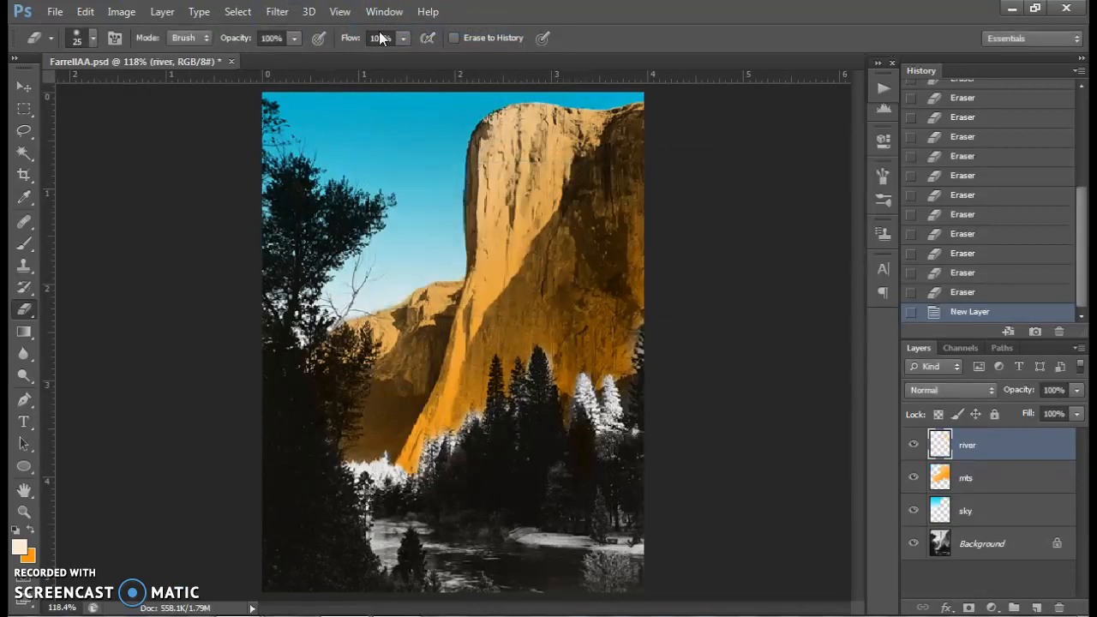
Set the foreground color to a bright medium blue with a hue of 222°
click(22, 547)
click(388, 102)
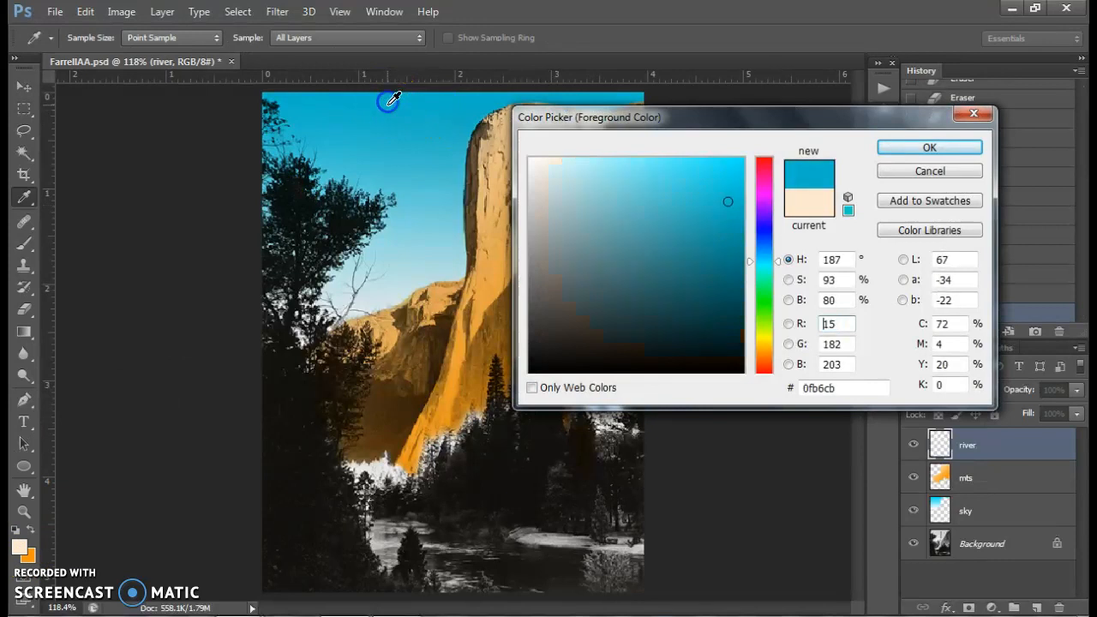
click(761, 240)
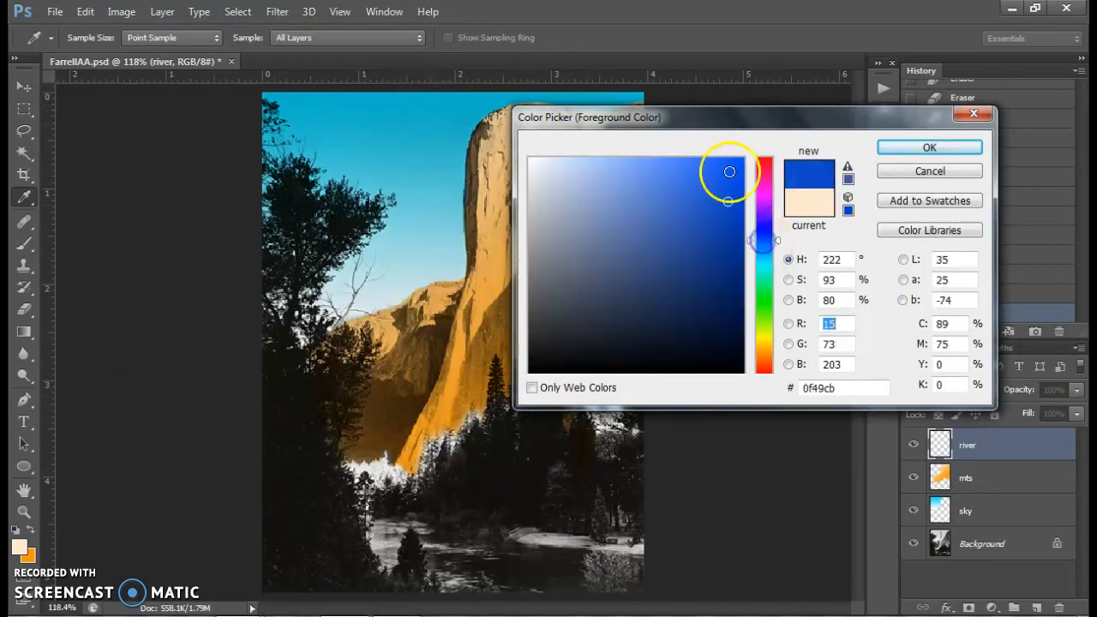
mouse_move(725, 196)
mouse_down()
mouse_move(637, 167)
mouse_move(674, 162)
mouse_up()
click(928, 147)
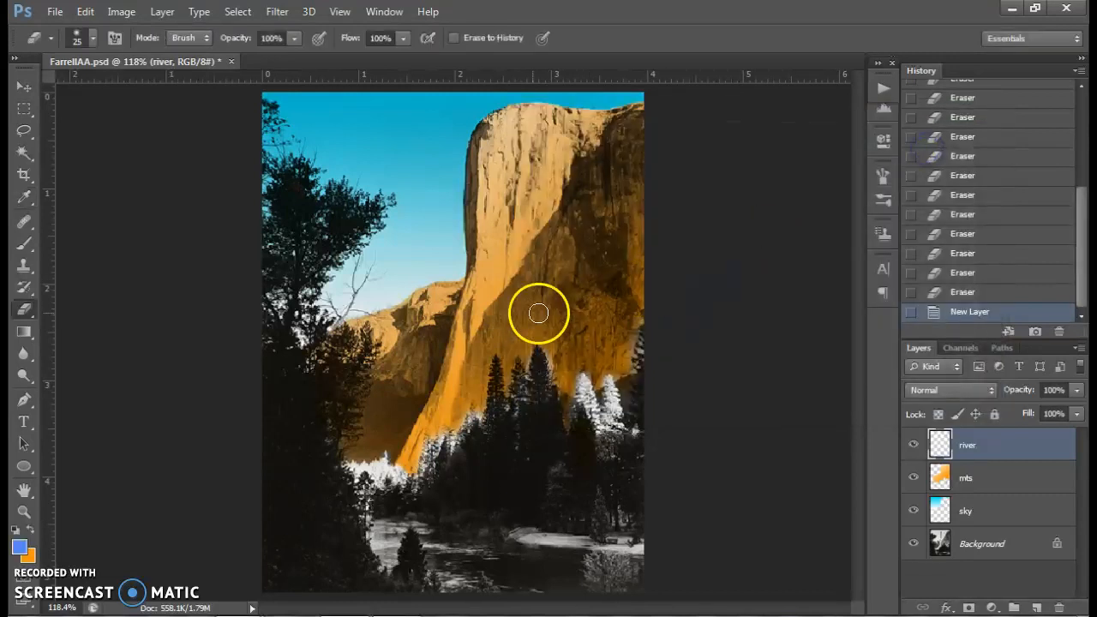
Paint the whole river area blue with a 30 px brush and set the river layer's blending mode to Multiply
click(28, 332)
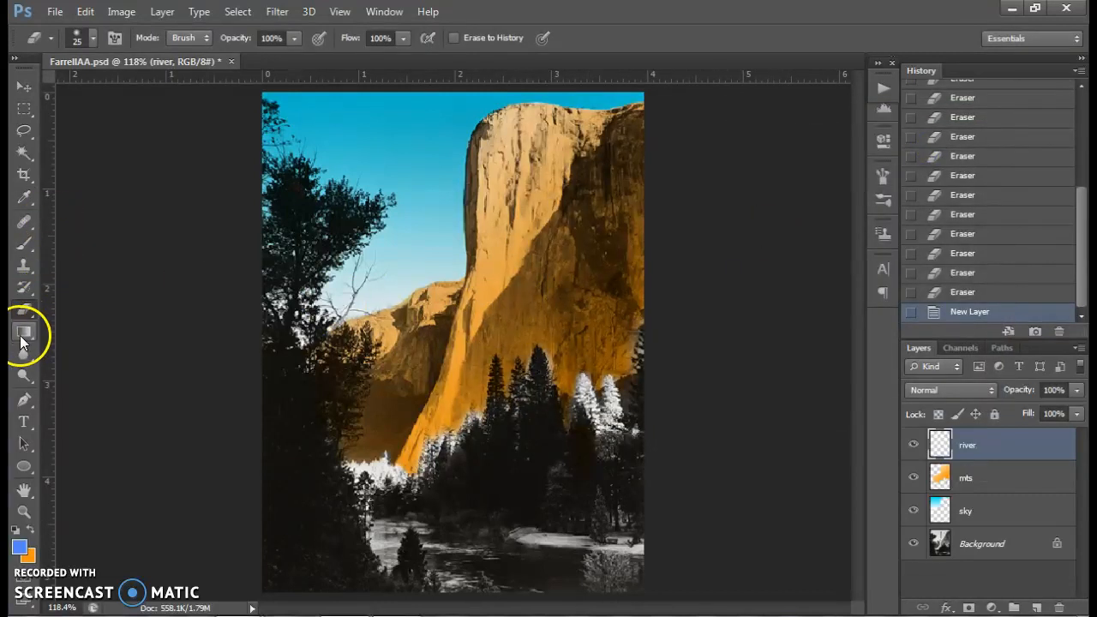
click(24, 242)
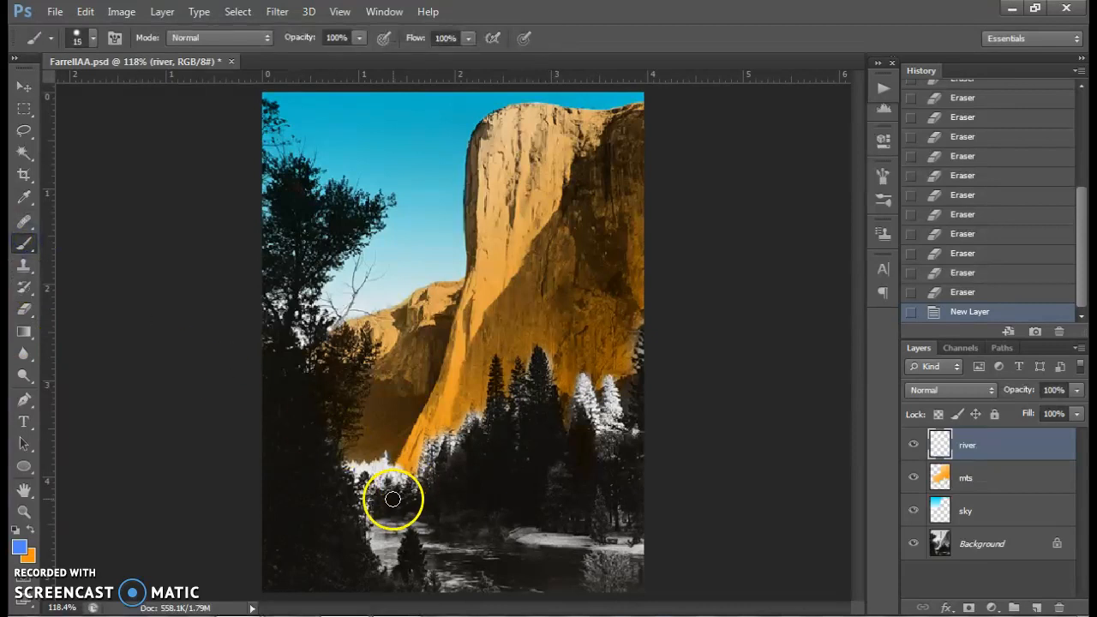
mouse_move(391, 532)
mouse_down()
mouse_move(431, 524)
mouse_move(412, 543)
mouse_move(428, 568)
mouse_move(495, 556)
mouse_move(627, 570)
mouse_move(502, 565)
mouse_up()
drag(588, 567, 646, 579)
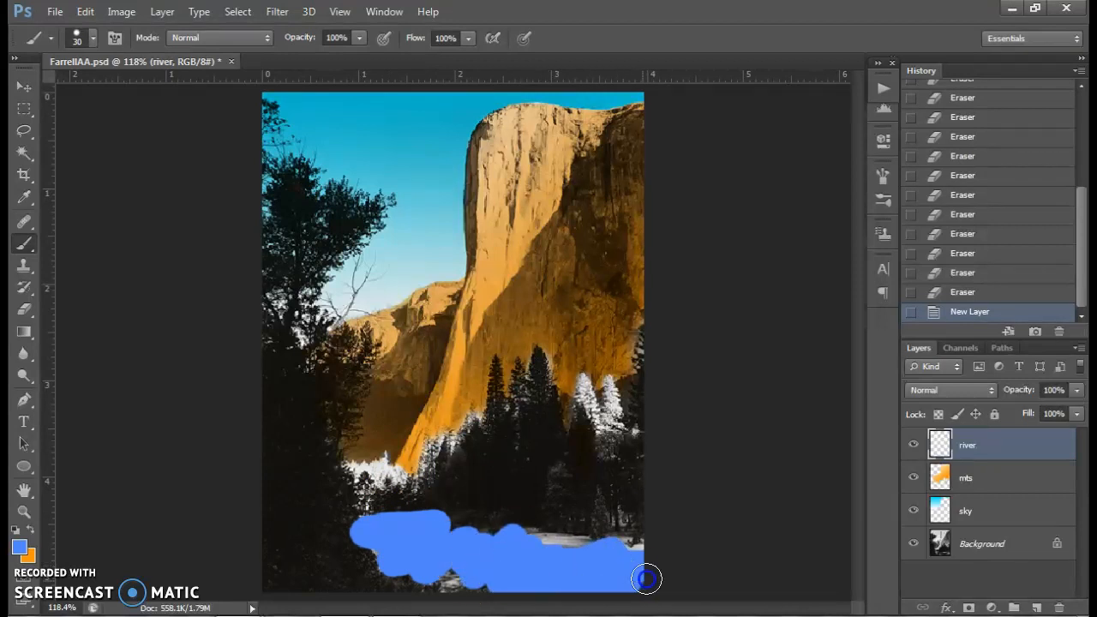
mouse_move(389, 554)
mouse_down()
mouse_move(402, 571)
mouse_move(455, 580)
mouse_up()
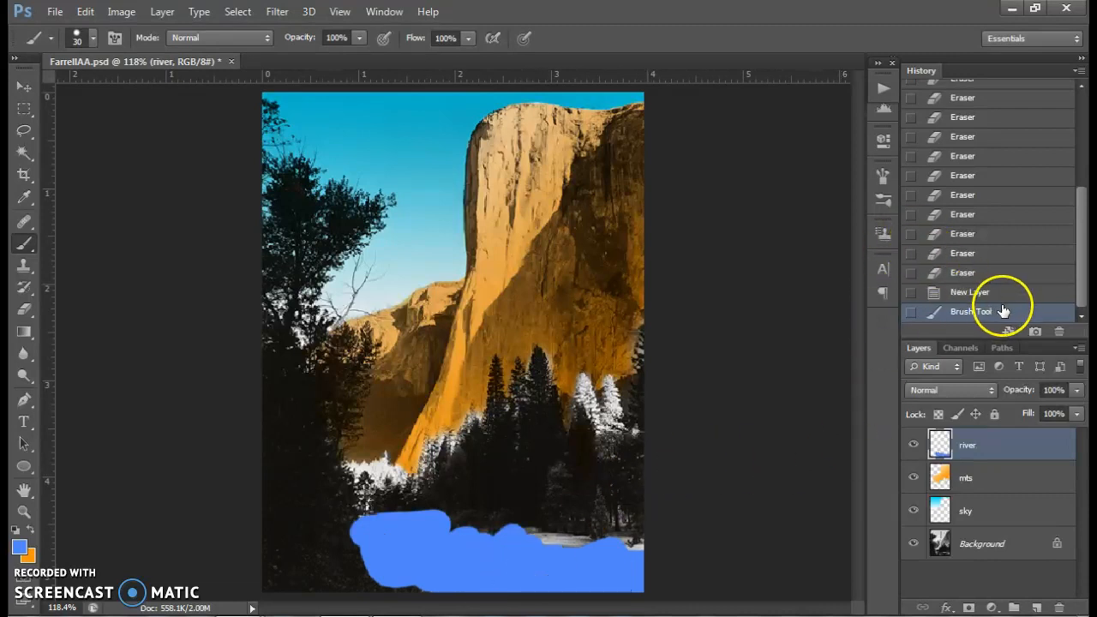
click(952, 390)
click(924, 61)
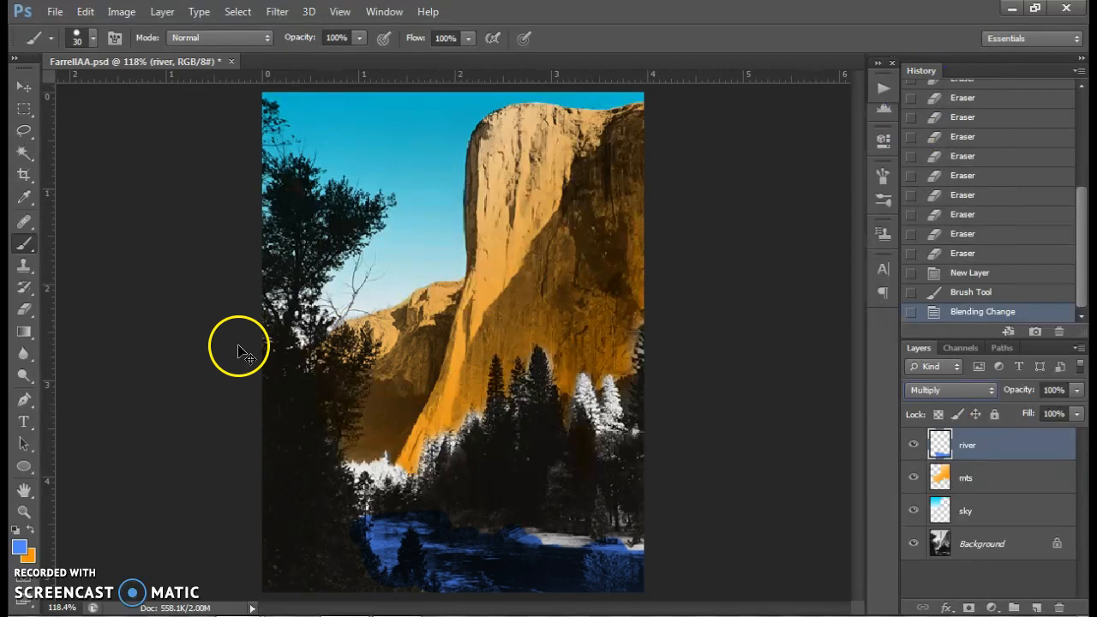
Erase the blue from the sandy bank and the riverside shrub on the river layer with a 25 px eraser
scroll(240, 351, up, 5)
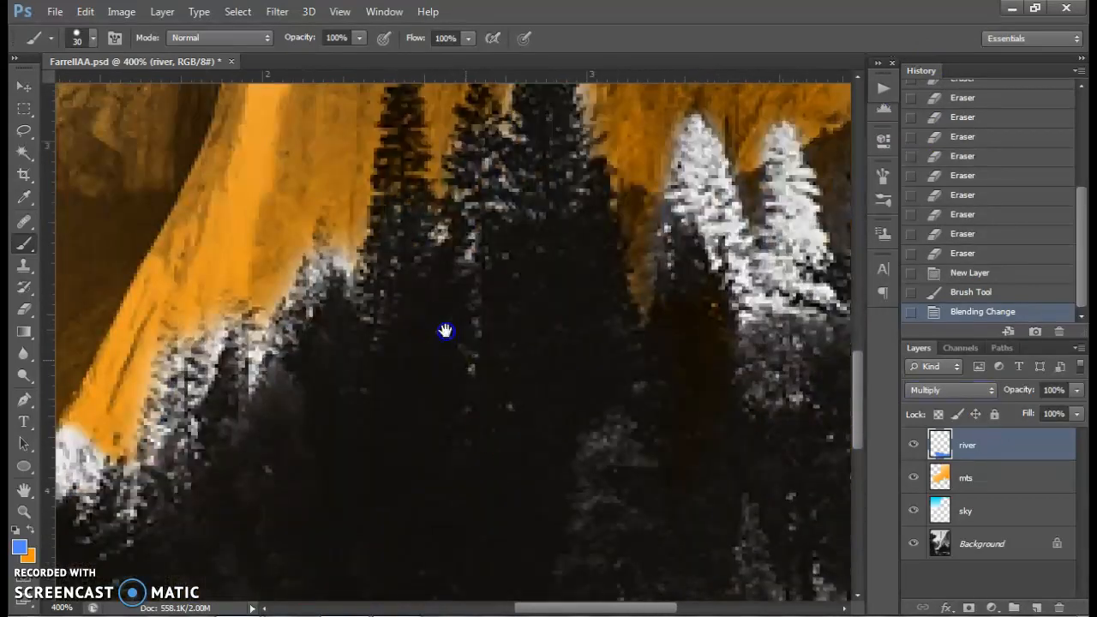
drag(445, 331, 228, 214)
key(e)
mouse_move(249, 319)
mouse_down()
mouse_move(206, 314)
mouse_move(268, 338)
mouse_move(190, 335)
mouse_move(587, 348)
mouse_move(568, 362)
mouse_move(465, 363)
mouse_move(631, 363)
mouse_move(570, 367)
mouse_up()
mouse_move(523, 428)
mouse_down()
mouse_move(503, 466)
mouse_move(482, 433)
mouse_move(485, 522)
mouse_move(474, 456)
mouse_move(551, 519)
mouse_move(568, 512)
mouse_move(578, 540)
mouse_up()
Erase the blue spill from the foreground bushes, the small conifer and the trees along the river's left and far banks
key(space)
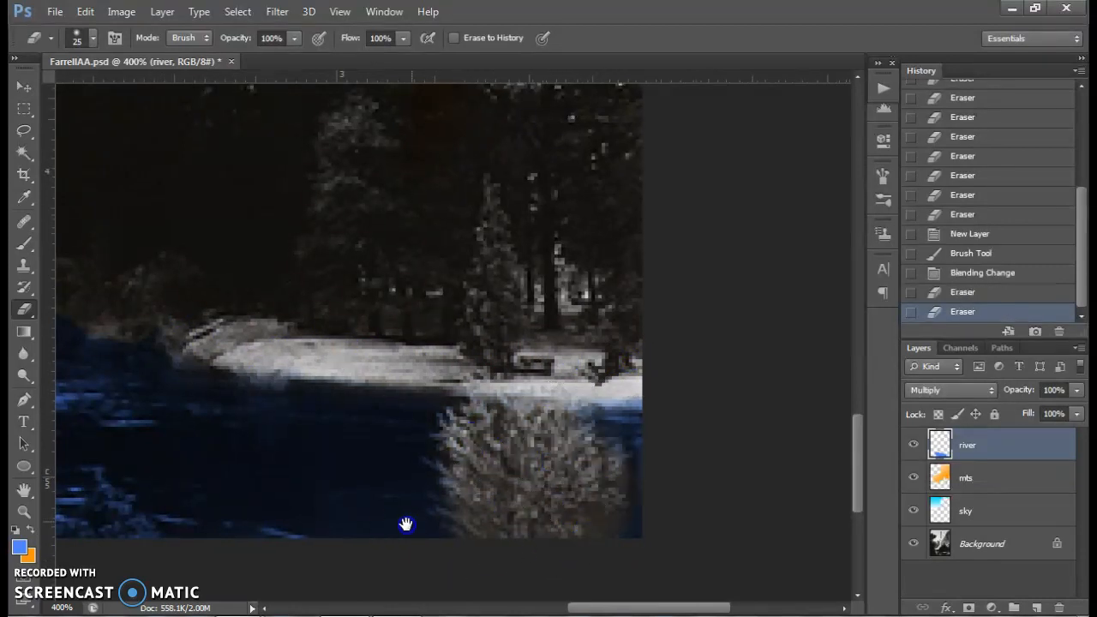
drag(406, 523, 682, 398)
mouse_move(404, 414)
mouse_down()
mouse_move(573, 441)
mouse_move(497, 440)
mouse_up()
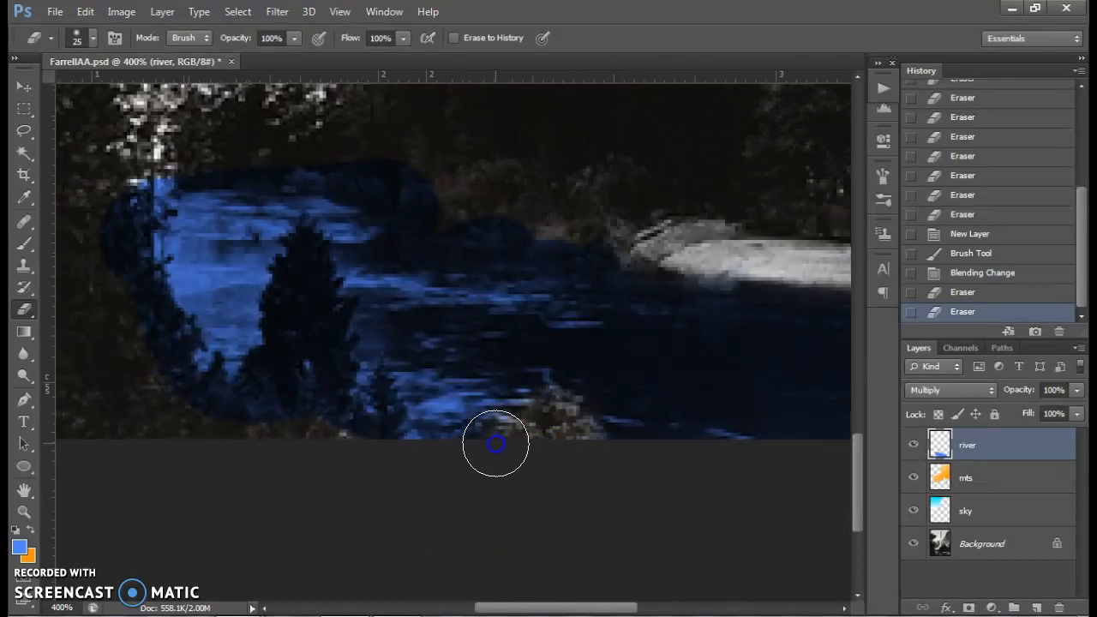
key(space)
drag(289, 454, 498, 443)
mouse_move(486, 341)
mouse_down()
mouse_move(489, 264)
mouse_move(430, 432)
mouse_move(483, 390)
mouse_move(521, 459)
mouse_up()
drag(349, 391, 311, 338)
key(space)
drag(245, 252, 329, 467)
mouse_move(437, 380)
mouse_down()
mouse_move(586, 380)
mouse_move(683, 398)
mouse_move(679, 418)
mouse_move(617, 280)
mouse_up()
key(ctrl+0)
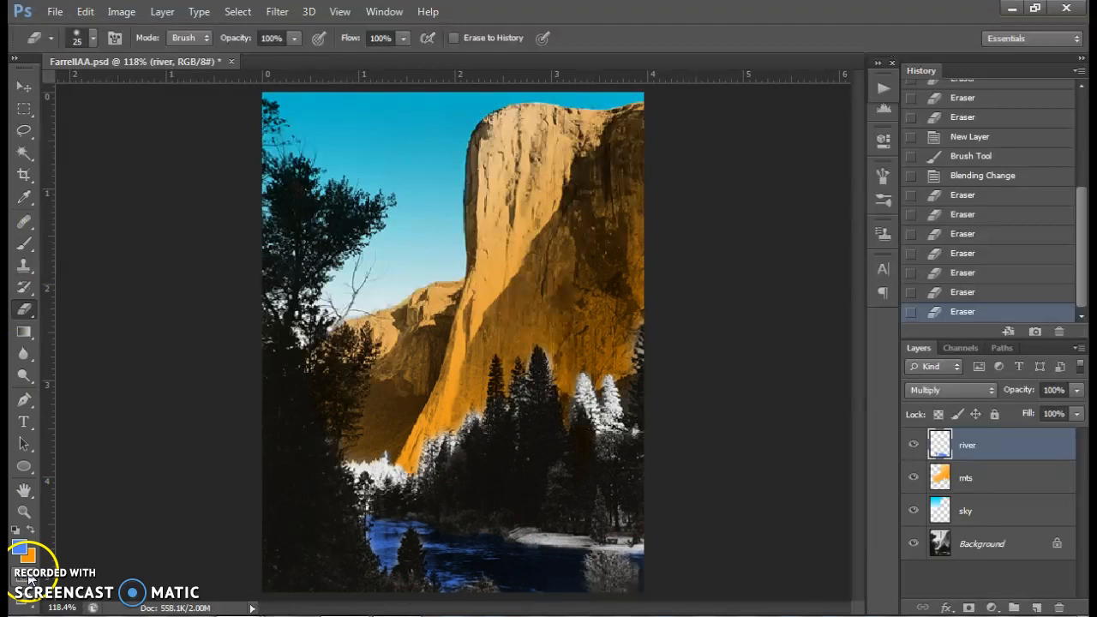
Set the foreground color to a medium green with a hue of 119°
click(18, 547)
click(758, 301)
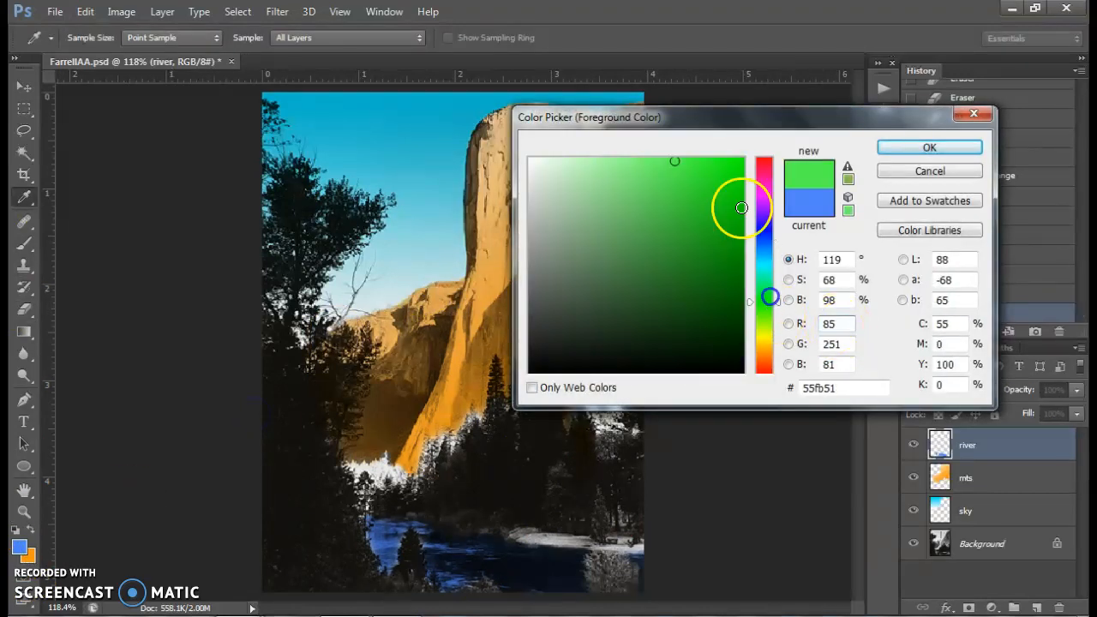
click(638, 249)
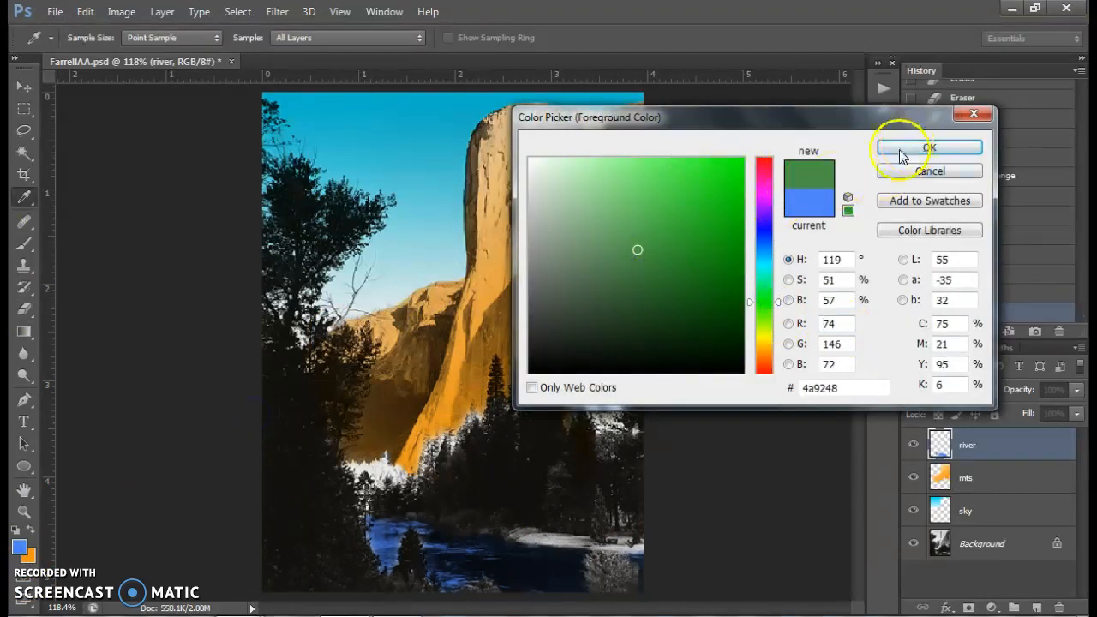
click(676, 221)
click(710, 239)
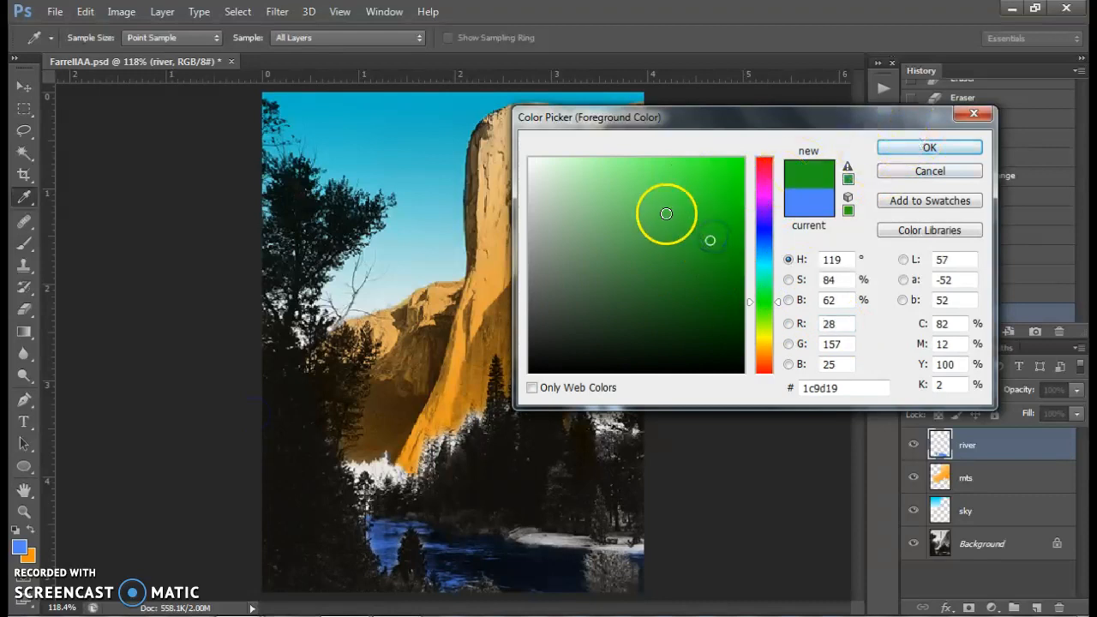
click(667, 215)
click(893, 147)
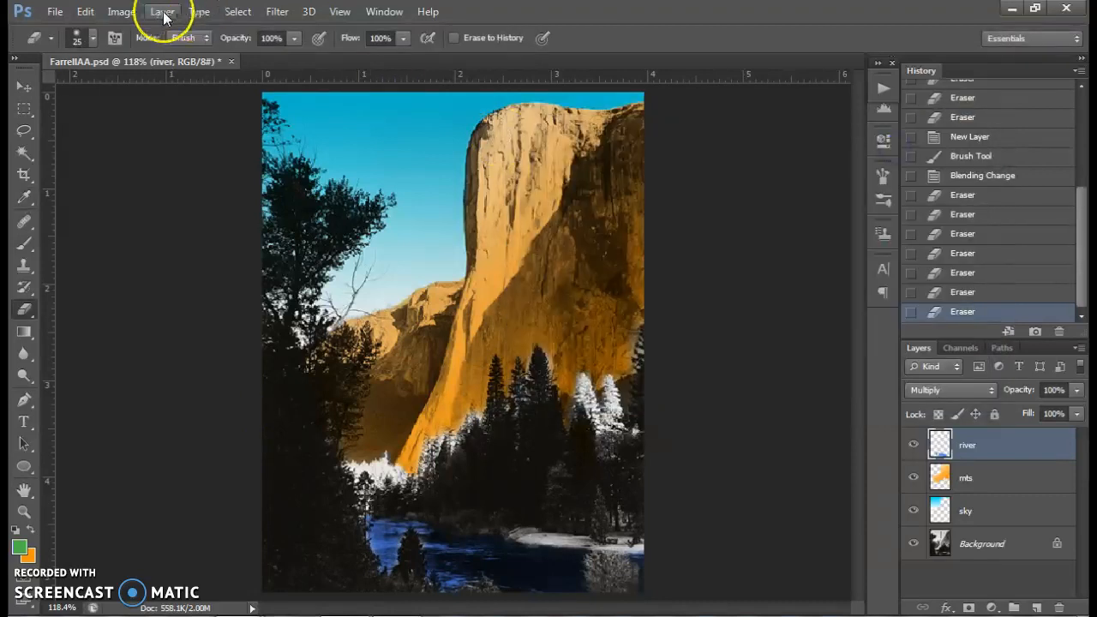
Create a new layer named tree
click(162, 12)
mouse_move(167, 30)
click(380, 31)
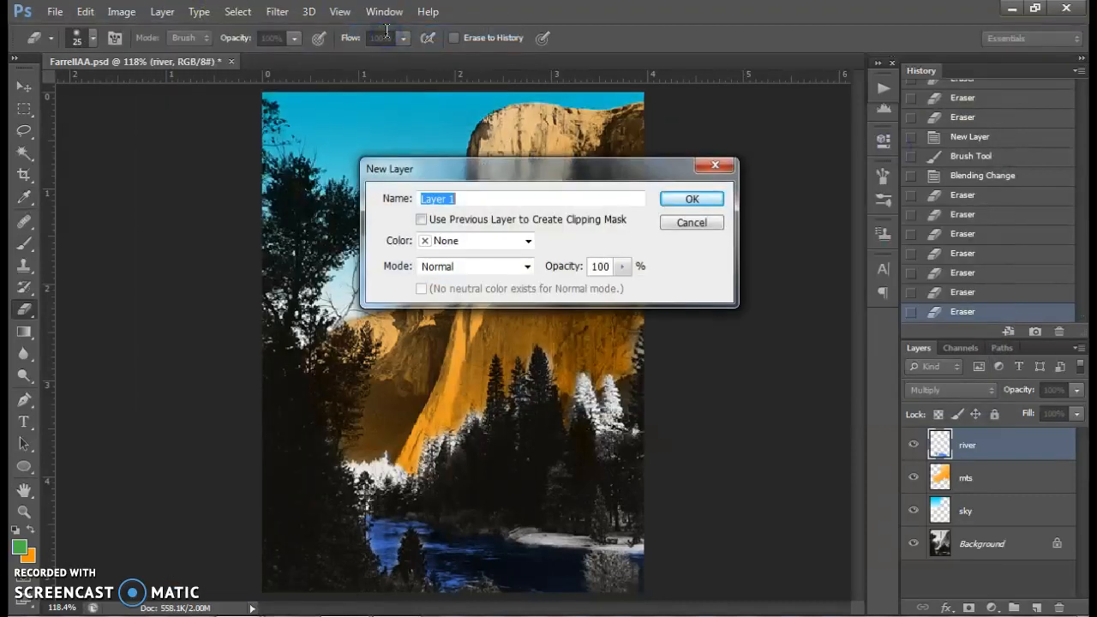
text(tree)
key(Return)
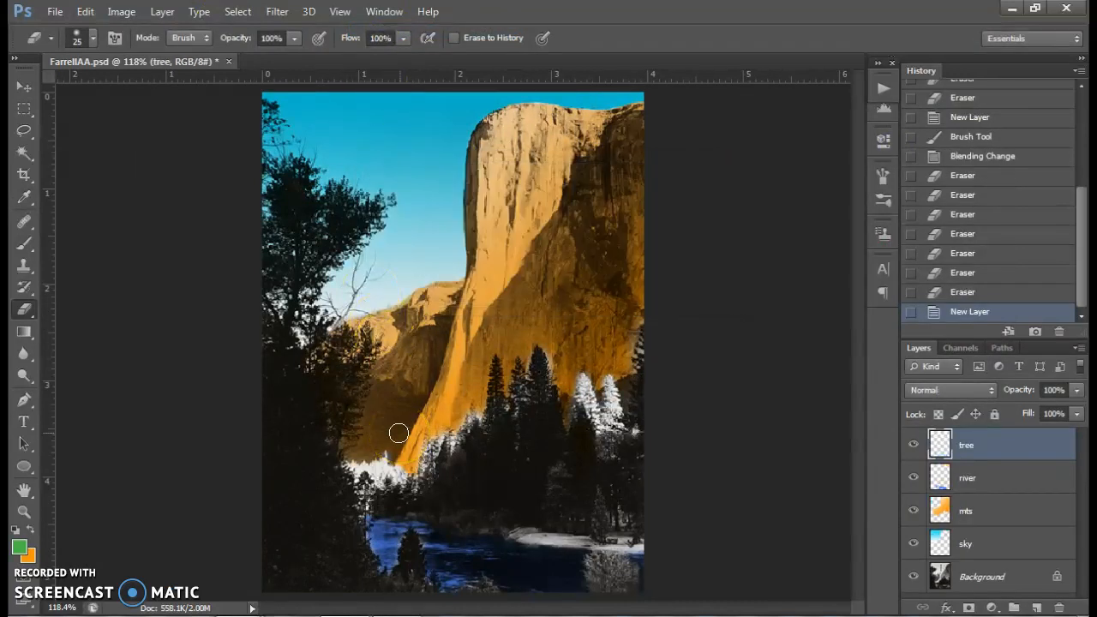
Paint green over the treeline below the cliffs with a 30 px brush and set the tree layer's blend mode to Multiply
key(b)
mouse_move(341, 477)
mouse_down()
mouse_move(384, 477)
mouse_move(440, 498)
mouse_move(408, 496)
mouse_up()
mouse_move(446, 465)
mouse_down()
mouse_move(475, 416)
mouse_move(485, 419)
mouse_move(493, 370)
mouse_up()
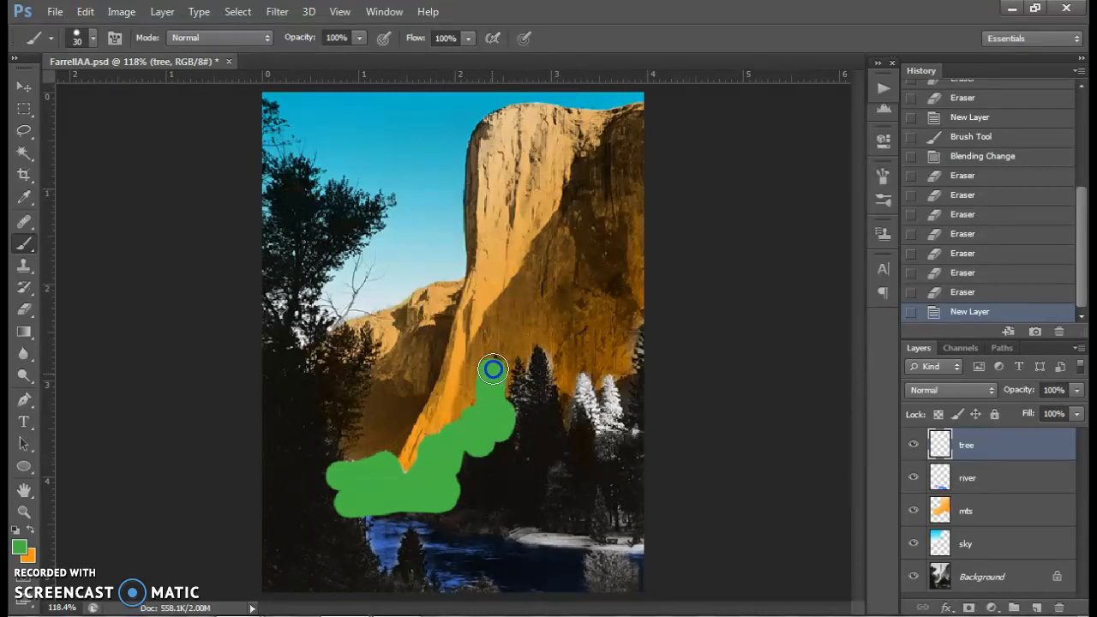
mouse_move(504, 423)
mouse_down()
mouse_move(511, 370)
mouse_move(537, 396)
mouse_up()
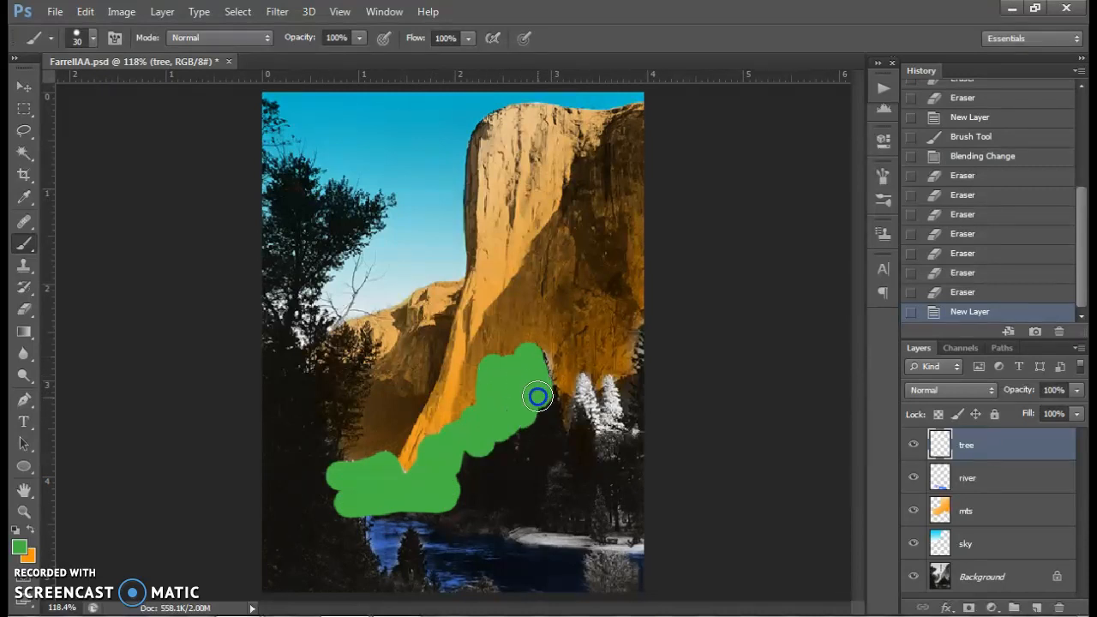
mouse_move(537, 354)
mouse_down()
mouse_move(569, 444)
mouse_move(579, 388)
mouse_up()
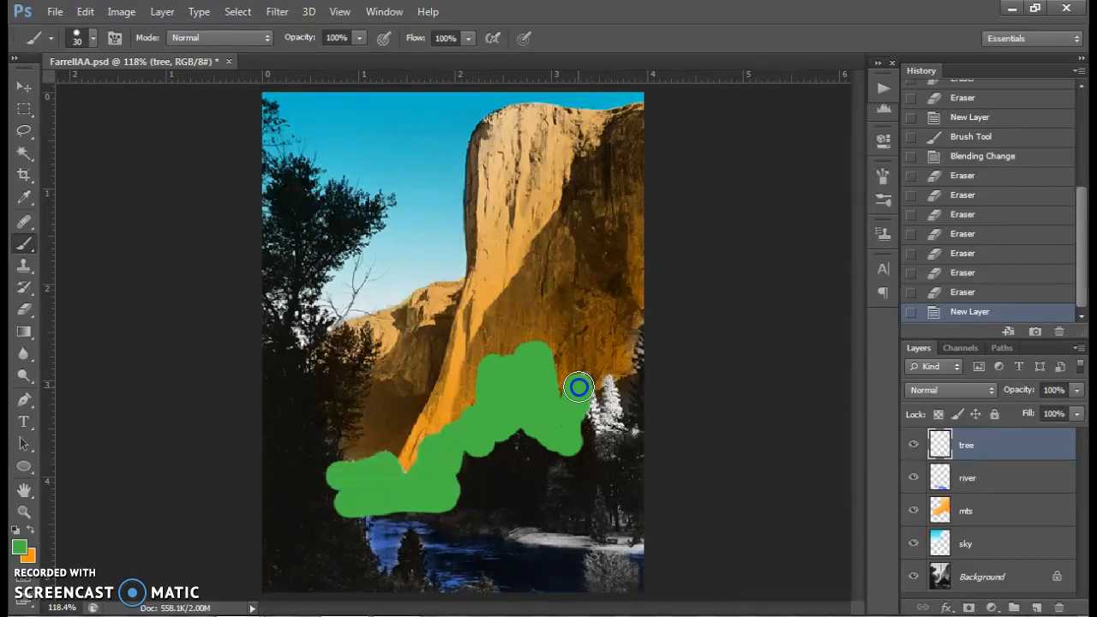
drag(582, 435, 581, 377)
mouse_move(607, 427)
mouse_down()
mouse_move(607, 392)
mouse_move(620, 433)
mouse_move(638, 428)
mouse_move(643, 311)
mouse_up()
click(943, 390)
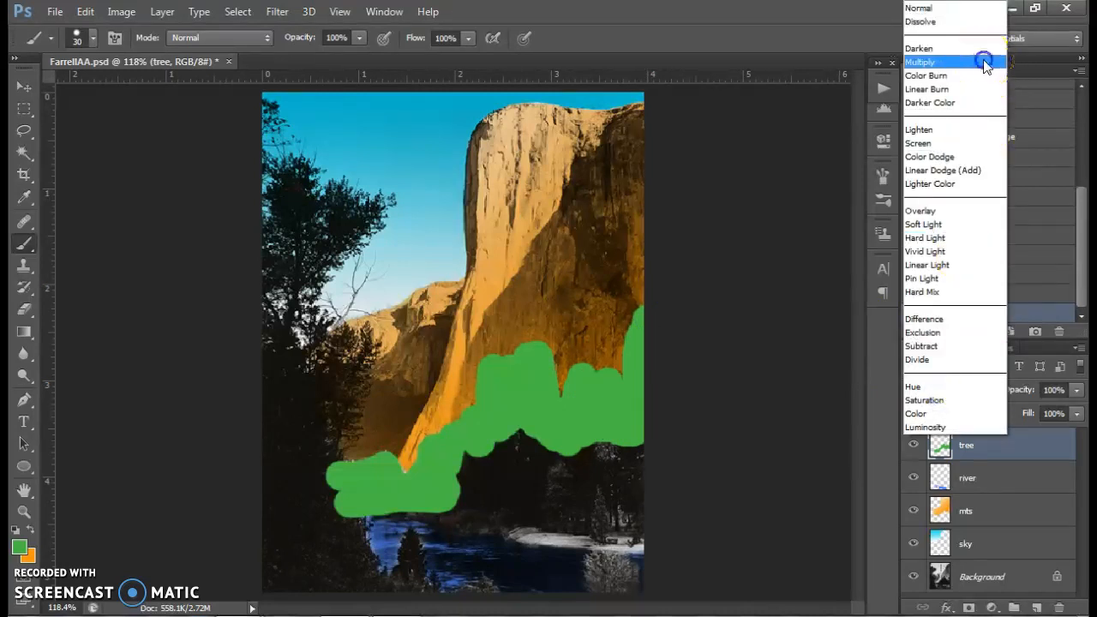
click(984, 63)
Paint green over the lower far-bank trees, the riverside shrub, the foreground bushes and the lower part of the large dark tree
mouse_move(459, 518)
mouse_down()
mouse_move(647, 518)
mouse_move(600, 528)
mouse_move(624, 531)
mouse_move(641, 477)
mouse_move(550, 487)
mouse_move(593, 481)
mouse_move(650, 449)
mouse_move(556, 452)
mouse_move(574, 449)
mouse_move(540, 430)
mouse_move(469, 464)
mouse_move(556, 467)
mouse_move(521, 498)
mouse_up()
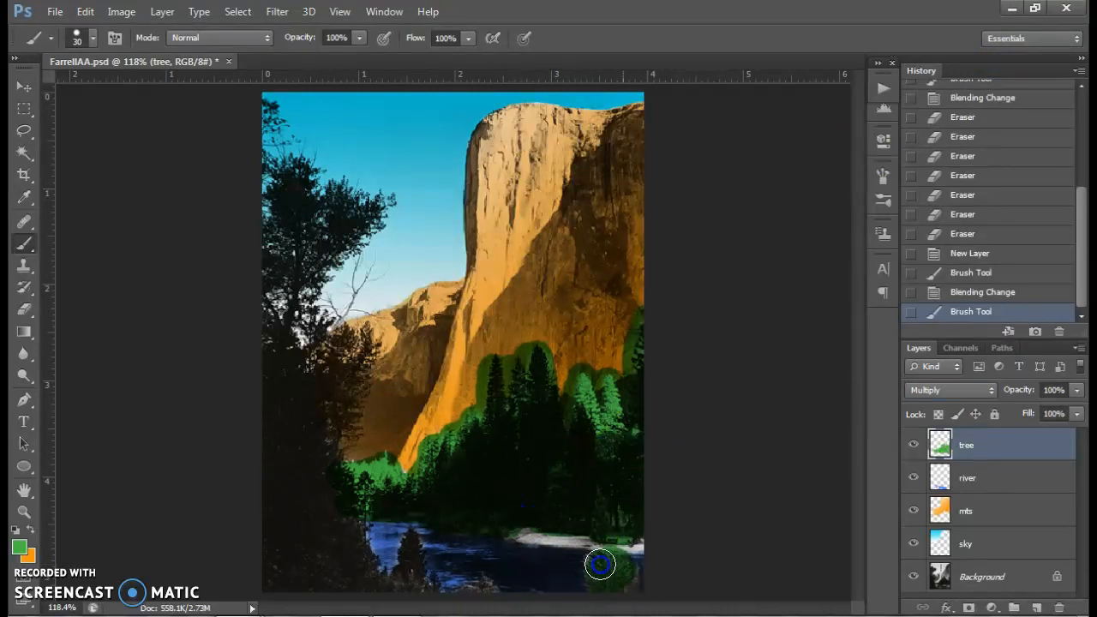
drag(629, 577, 626, 579)
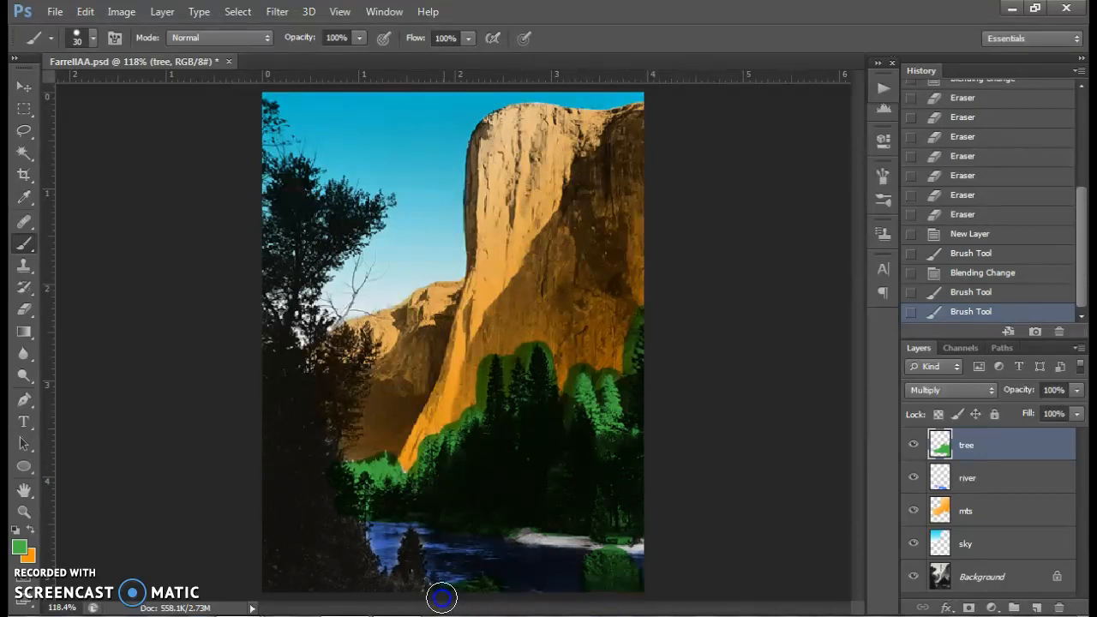
mouse_move(393, 594)
mouse_down()
mouse_move(360, 558)
mouse_move(347, 503)
mouse_up()
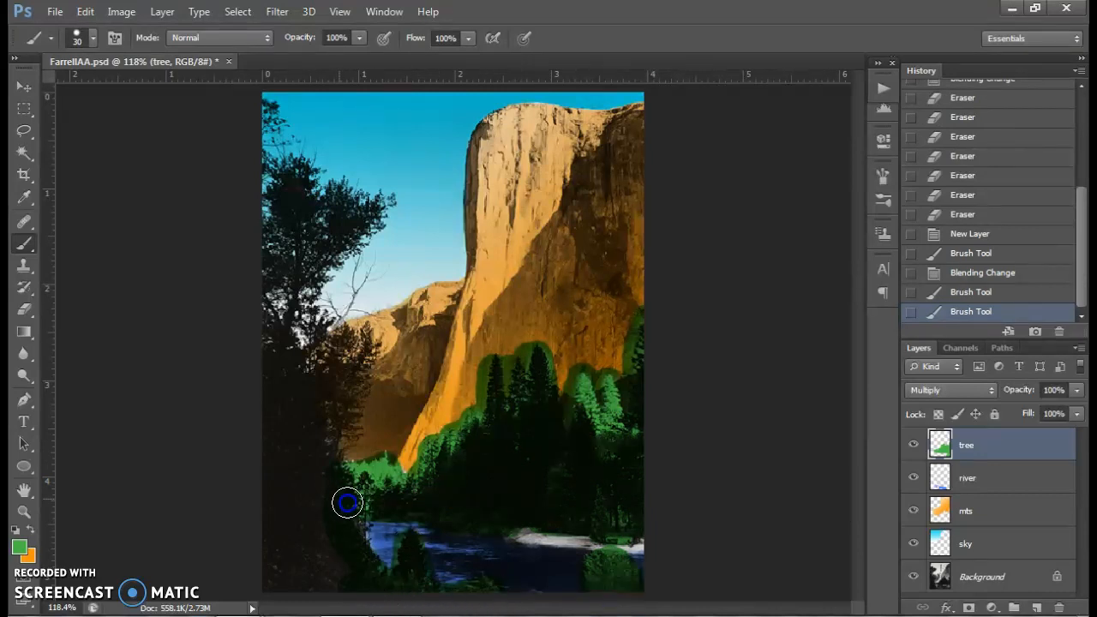
mouse_move(322, 582)
mouse_down()
mouse_move(309, 461)
mouse_move(264, 556)
mouse_move(270, 350)
mouse_up()
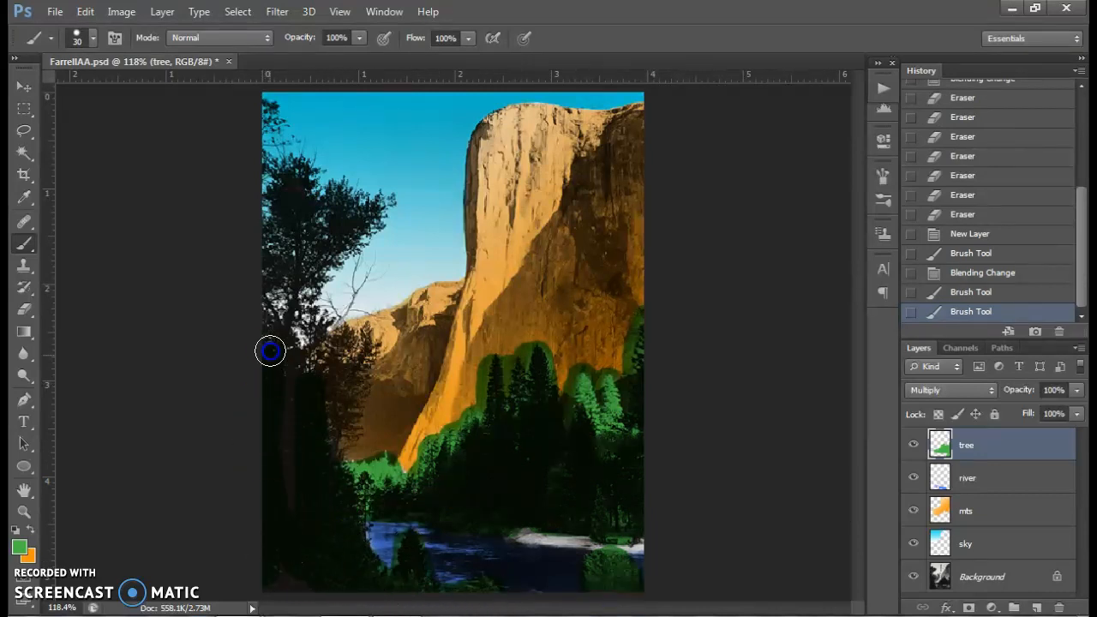
drag(301, 393, 304, 398)
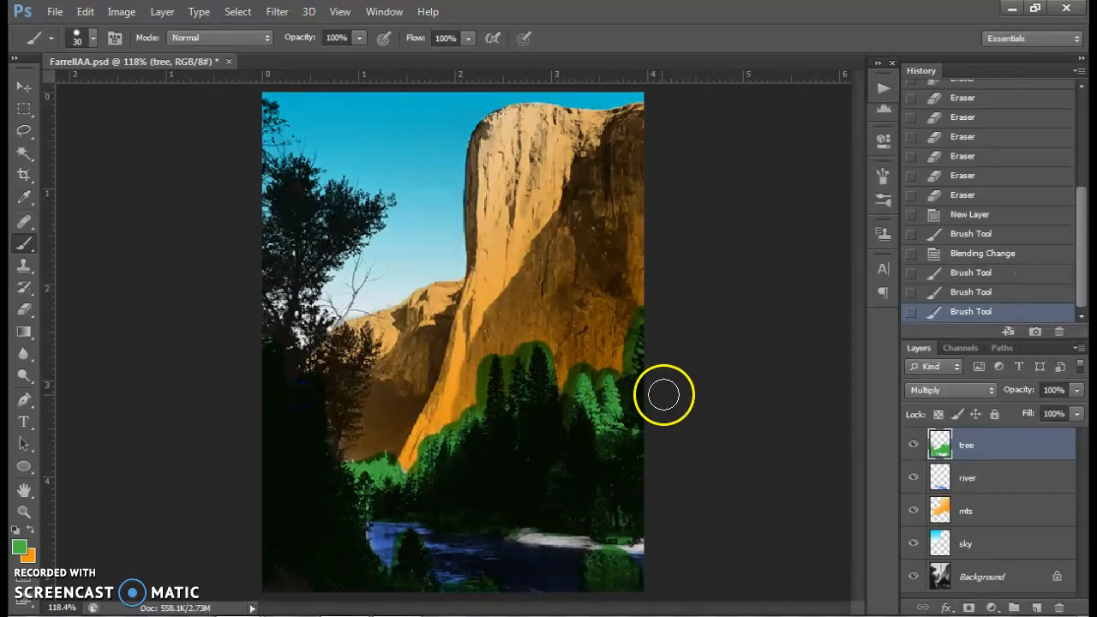
Compare the colorized photo with the original by hiding the tree, river, mts and sky layers and showing them all again
click(913, 446)
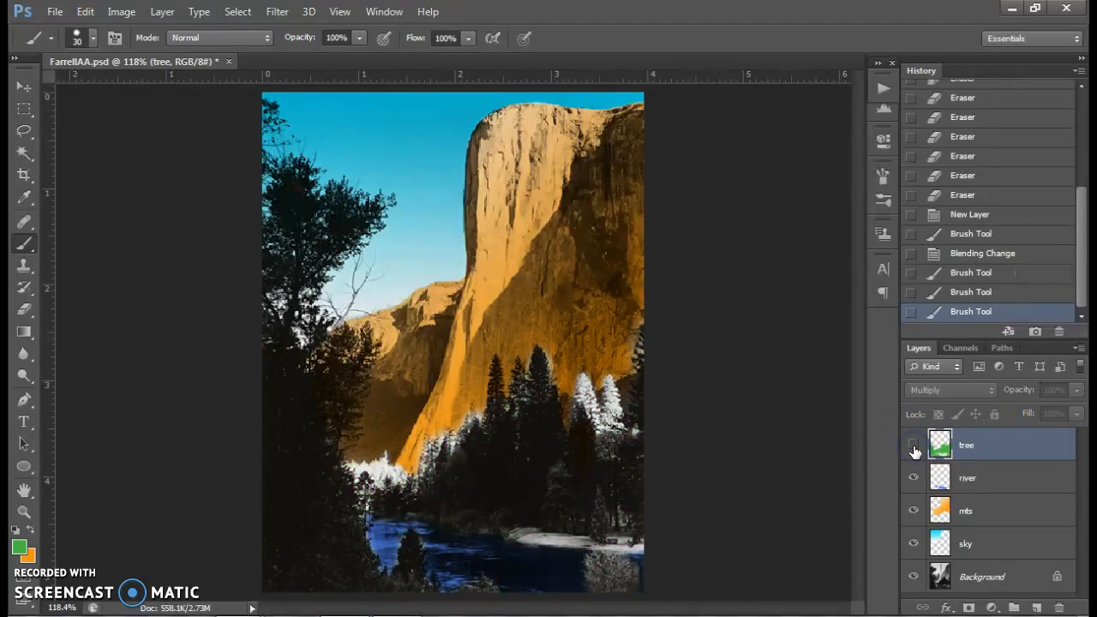
click(914, 477)
click(913, 511)
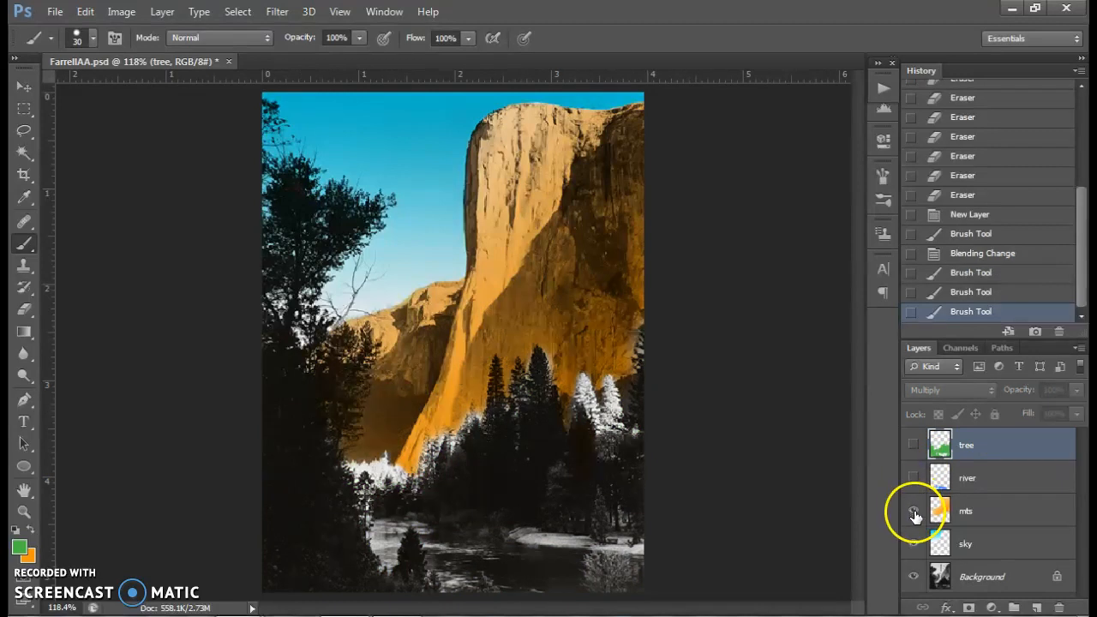
click(913, 544)
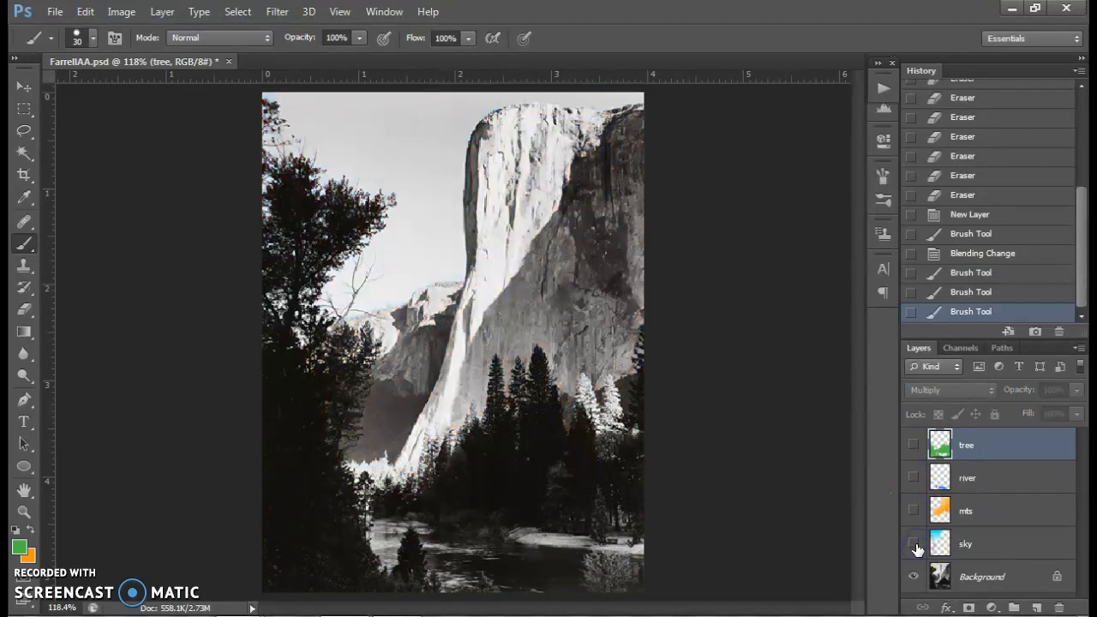
click(914, 544)
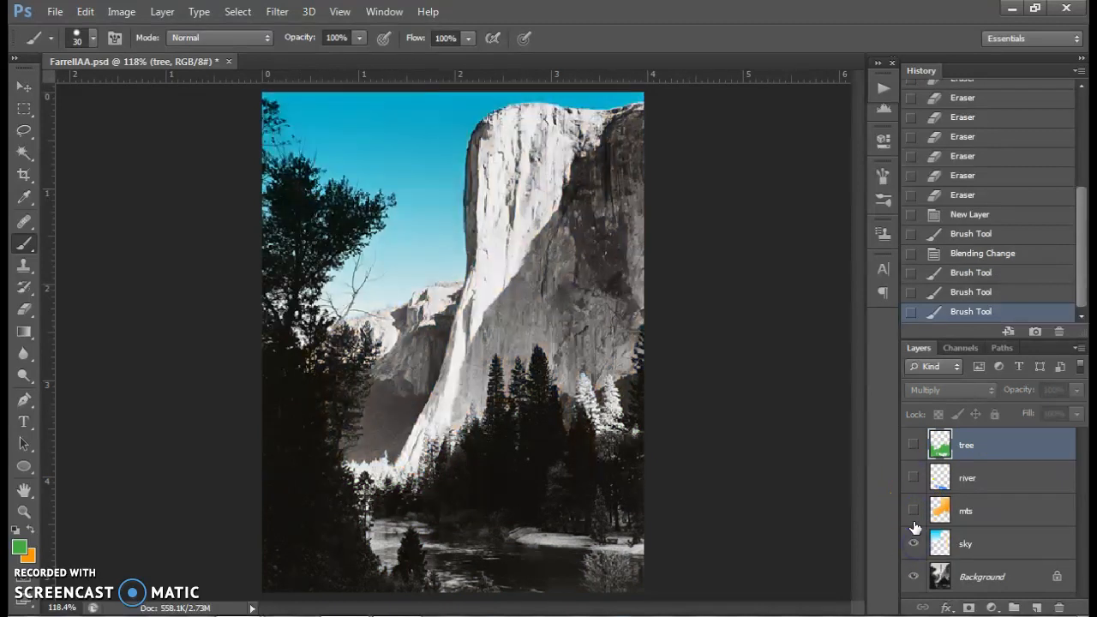
click(914, 511)
click(914, 474)
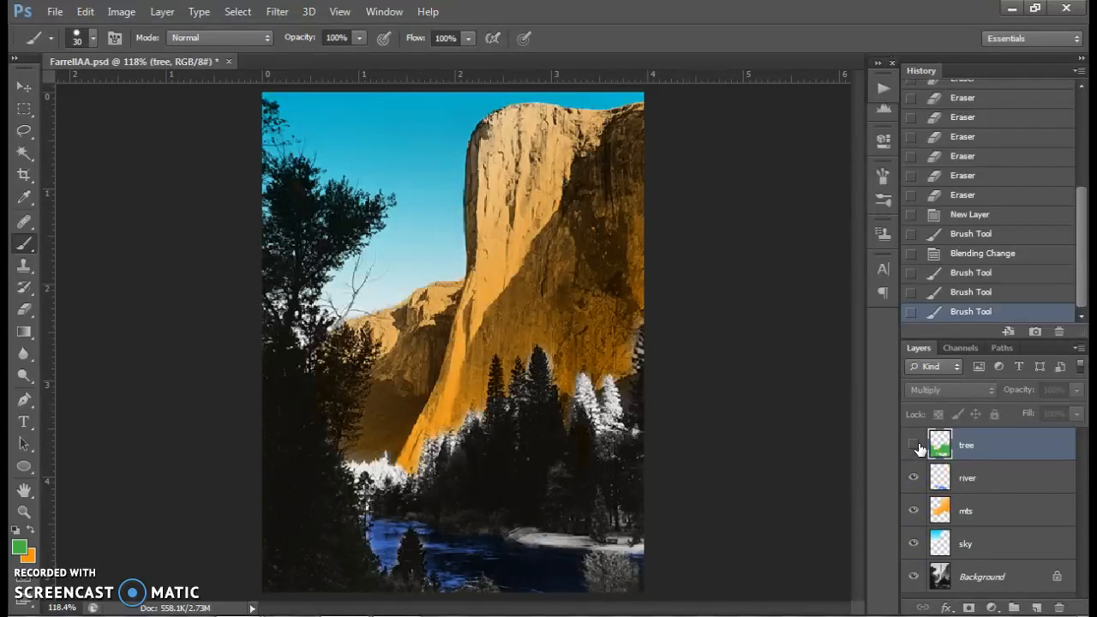
click(913, 445)
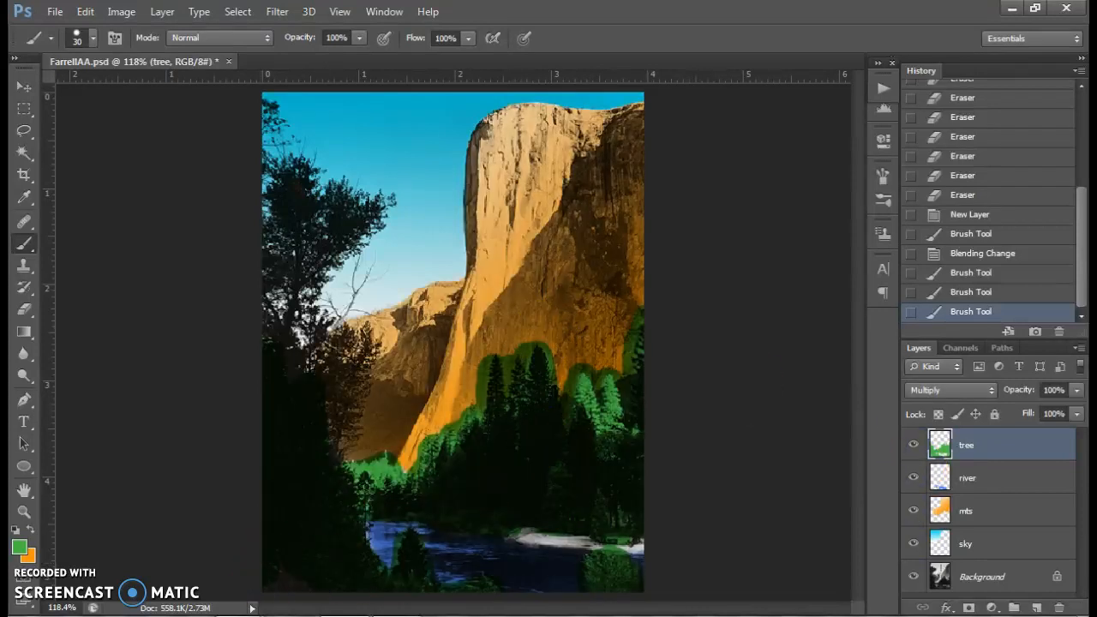
Switch to the Multiple color layers (day 2) presentation in Google Slides and read its first slide full screen
mouse_move(240, 616)
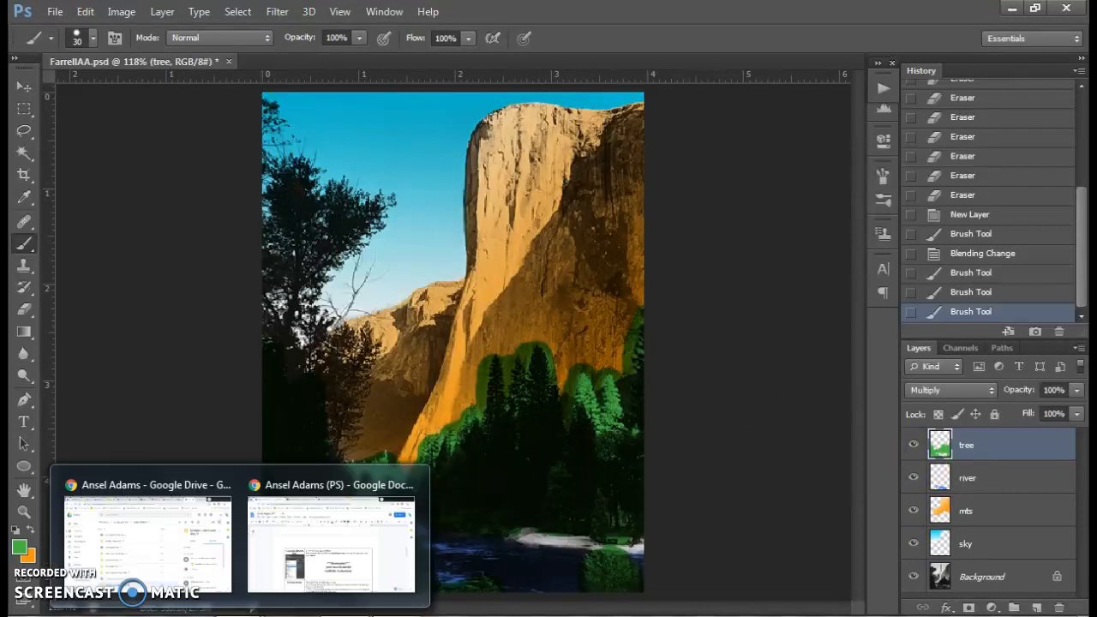
click(287, 589)
click(709, 14)
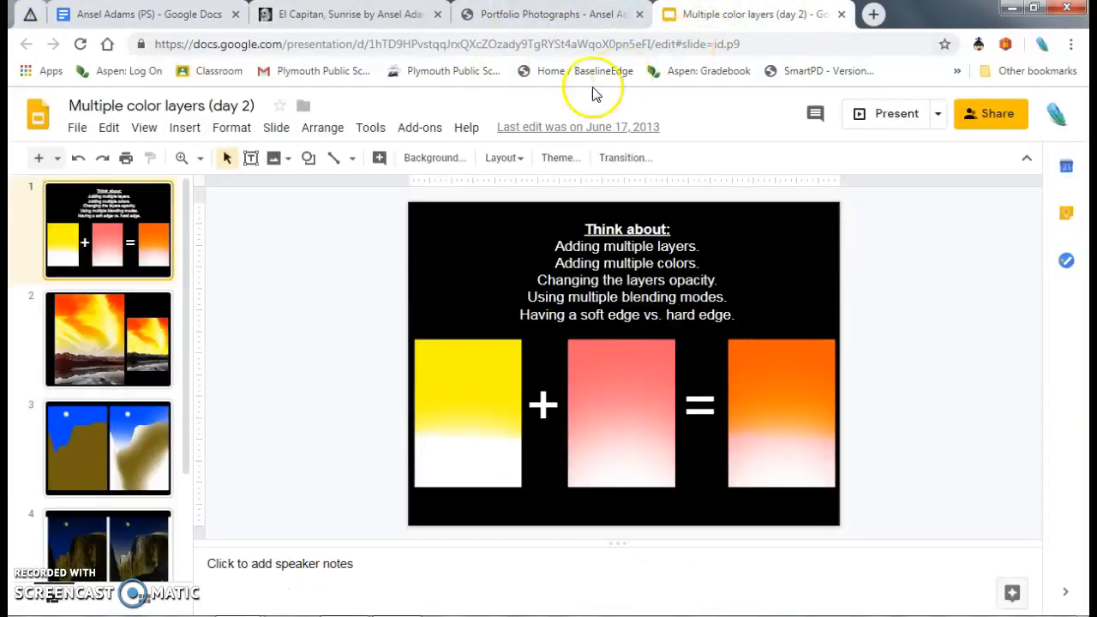
click(859, 114)
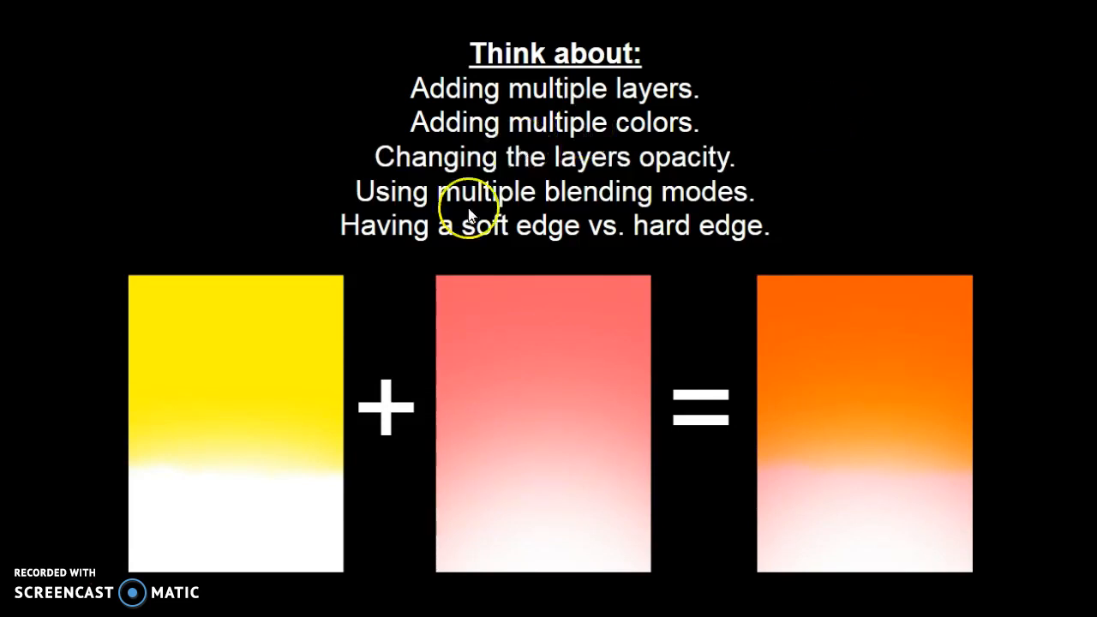
key(Escape)
Return to Photoshop and lower the tree layer's opacity to 66%
click(372, 609)
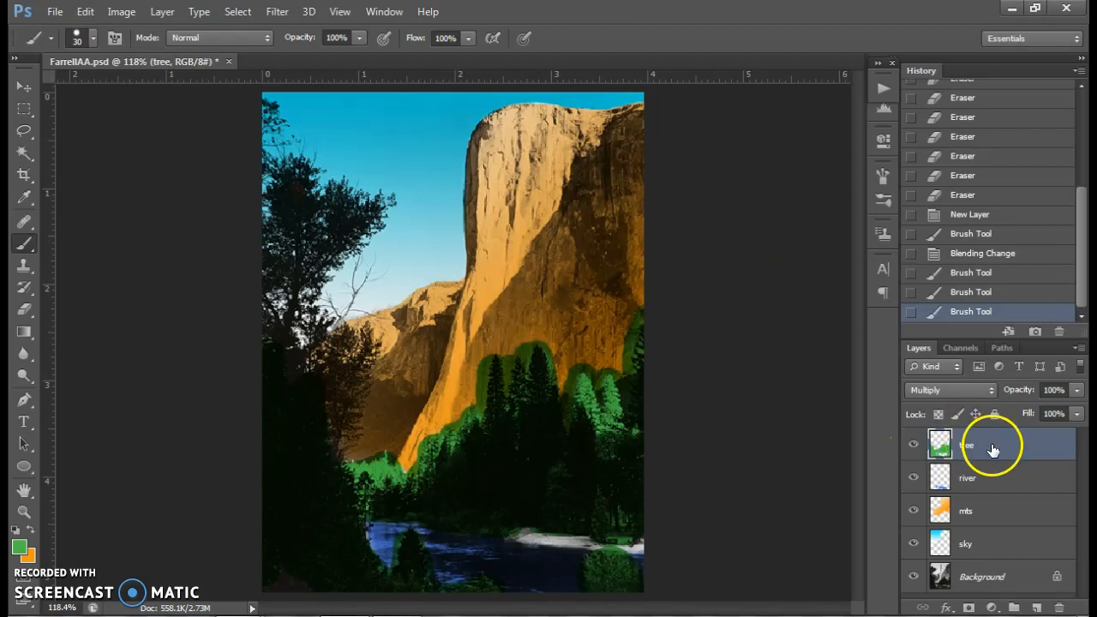
click(1076, 390)
mouse_move(1046, 405)
mouse_down()
mouse_move(1029, 406)
mouse_move(1049, 406)
mouse_up()
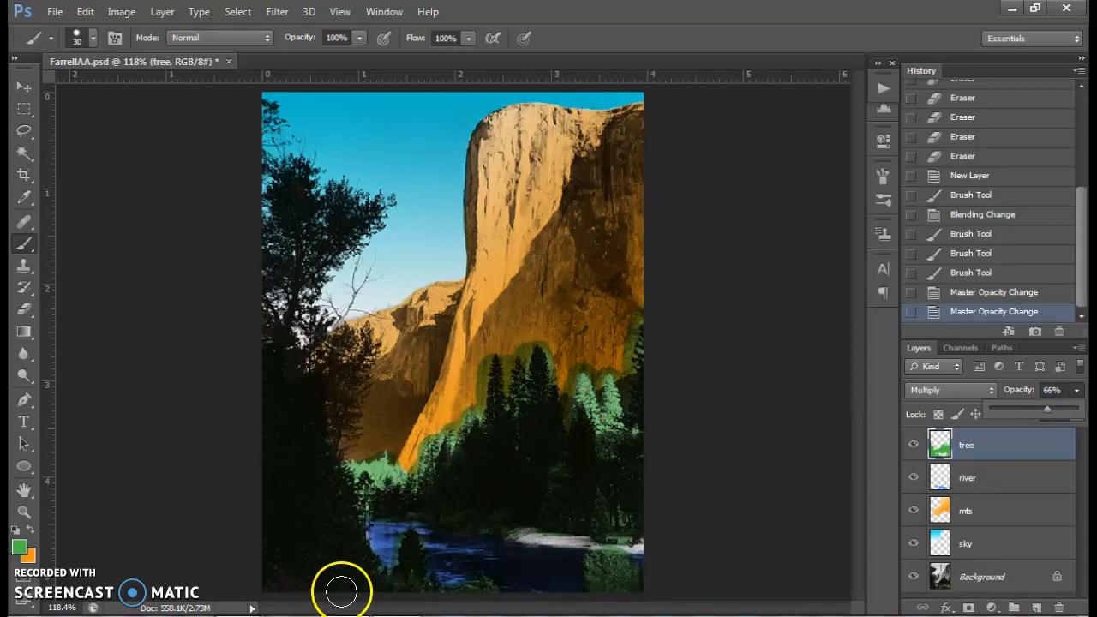
Switch back to the Multiple color layers (day 2) slides in Chrome and start presenting them again
mouse_move(288, 591)
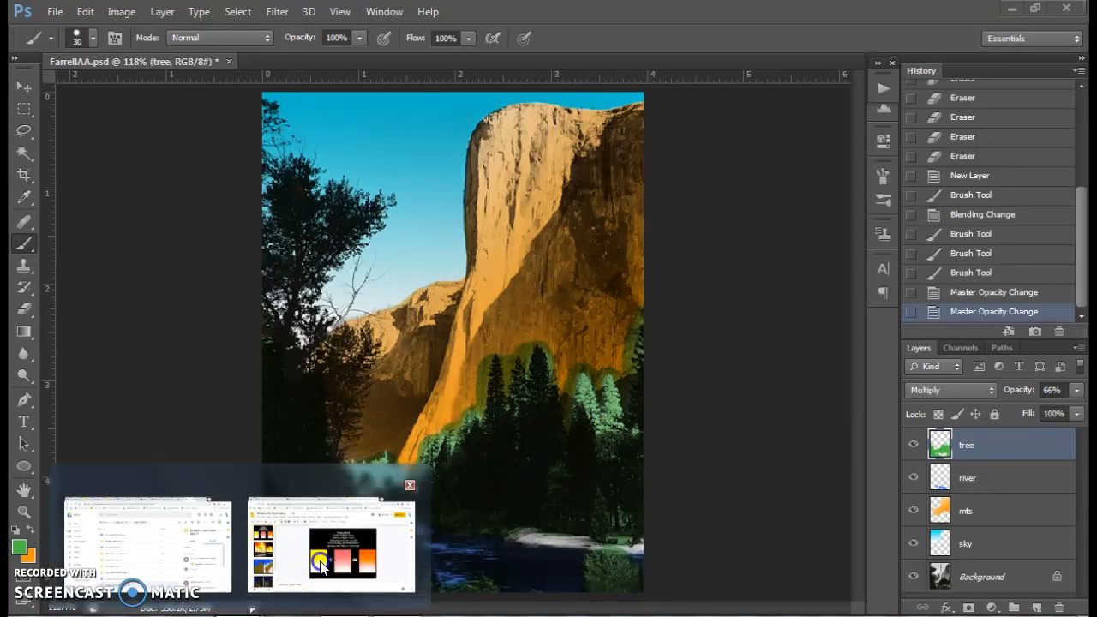
click(331, 548)
click(896, 113)
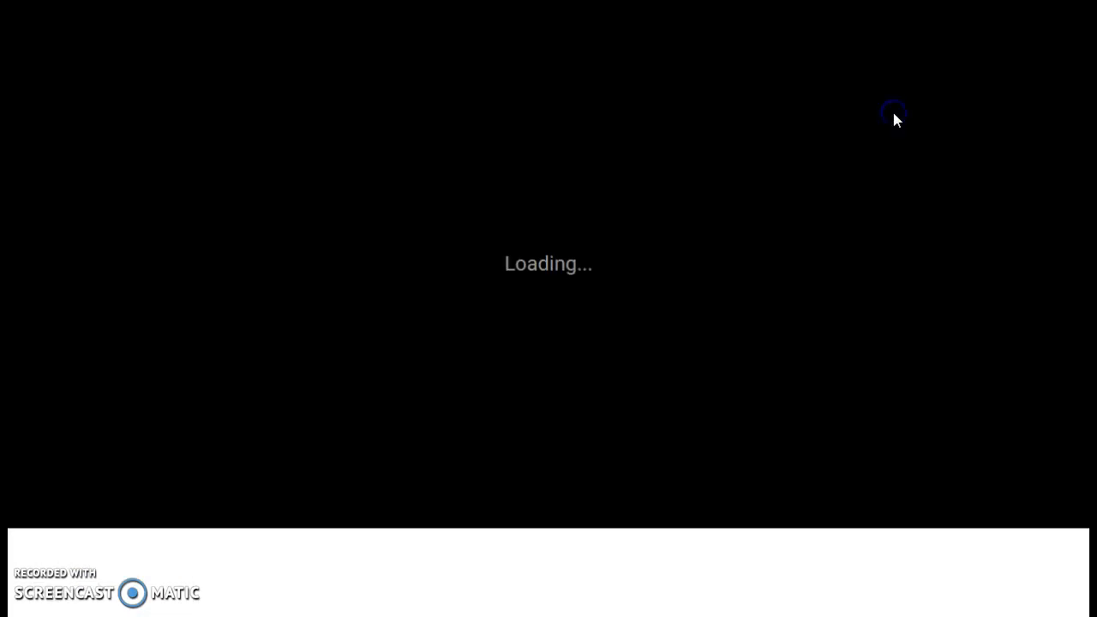